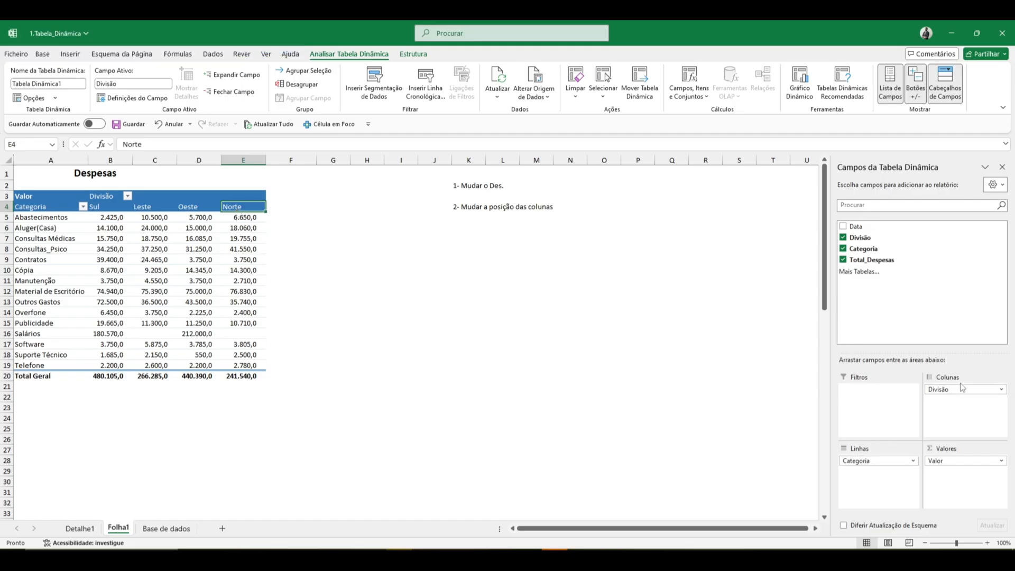
- Remove the Divisão field from the pivot table's columns and enter the note "3- Análises" in cell K6
{"action": "left_click_drag", "start_coordinate": [952, 389], "coordinate": [728, 386]}
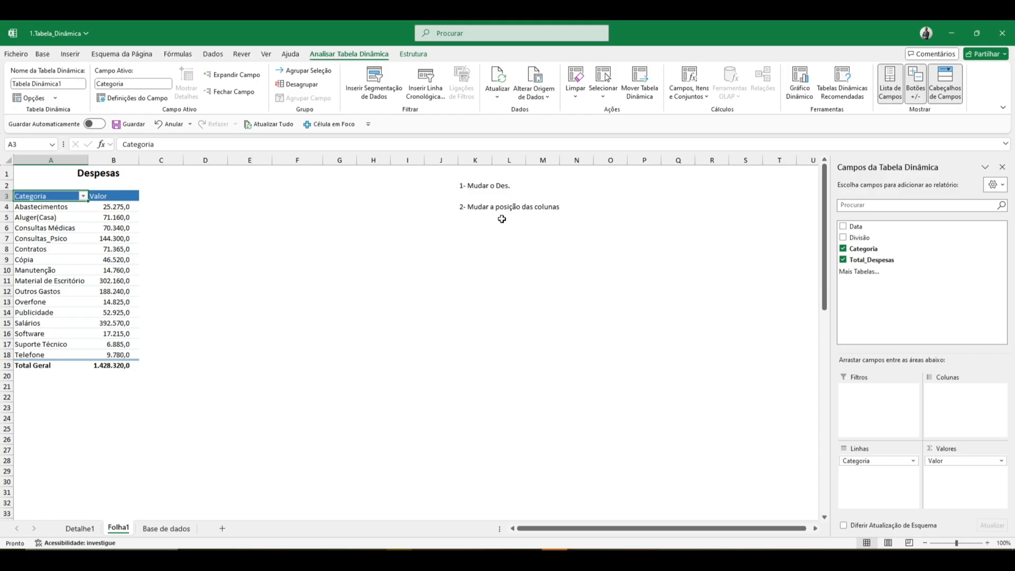
{"action": "left_click", "coordinate": [473, 228]}
{"action": "type", "text": "2"}
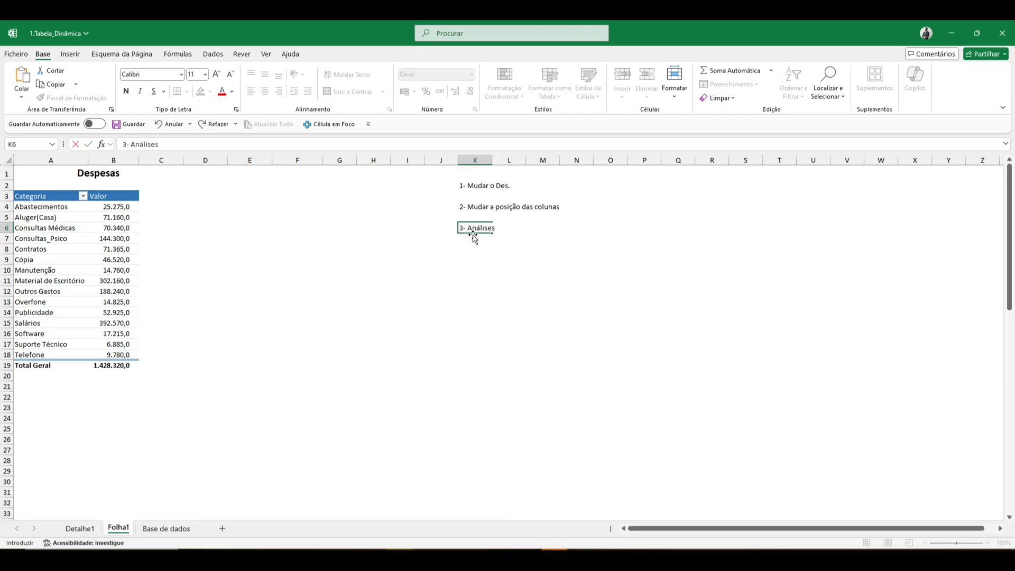
{"action": "key", "text": "Return"}
{"action": "key", "text": "Up"}
- Try to add the Divisão field to the pivot table's filters area
{"action": "key", "text": "ctrl+Left"}
{"action": "key", "text": "ctrl+Left"}
{"action": "key", "text": "Right"}
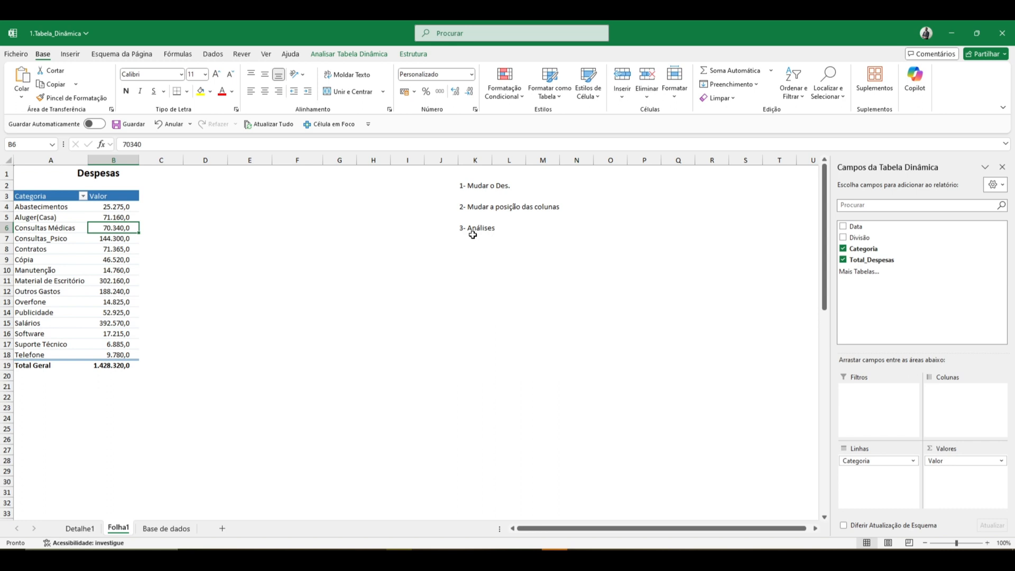
{"action": "left_click", "coordinate": [347, 53]}
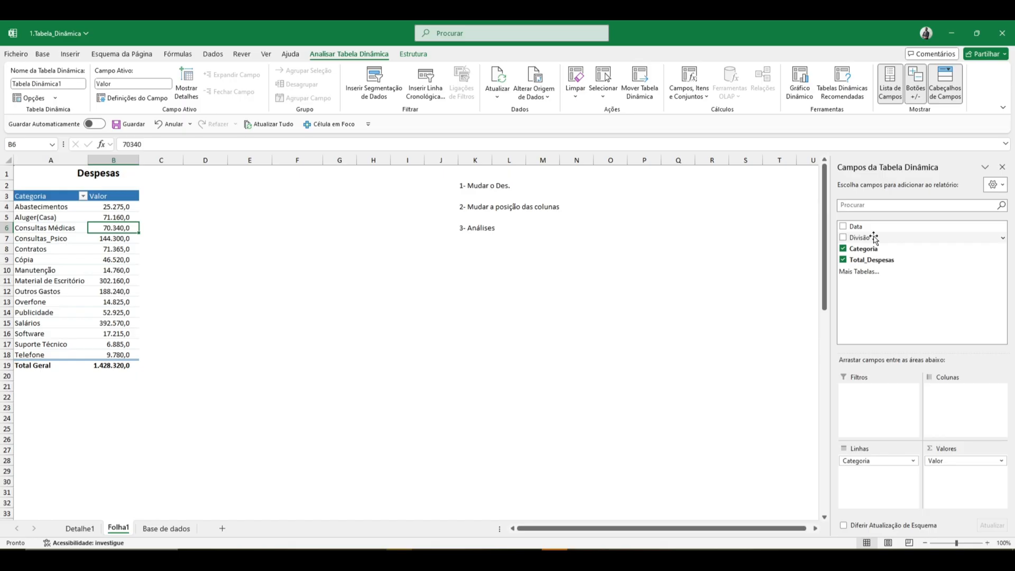
{"action": "left_click_drag", "start_coordinate": [874, 238], "coordinate": [876, 403]}
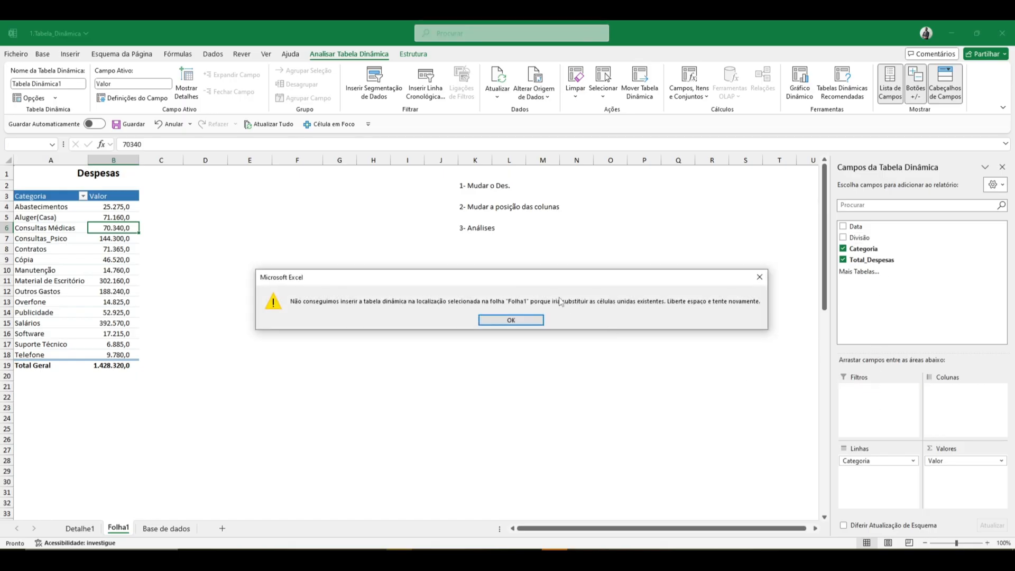
{"action": "left_click", "coordinate": [529, 320]}
- Delete row 1 with the merged "Despesas" title and add the Divisão field to the pivot table's filters area
{"action": "left_click", "coordinate": [103, 182]}
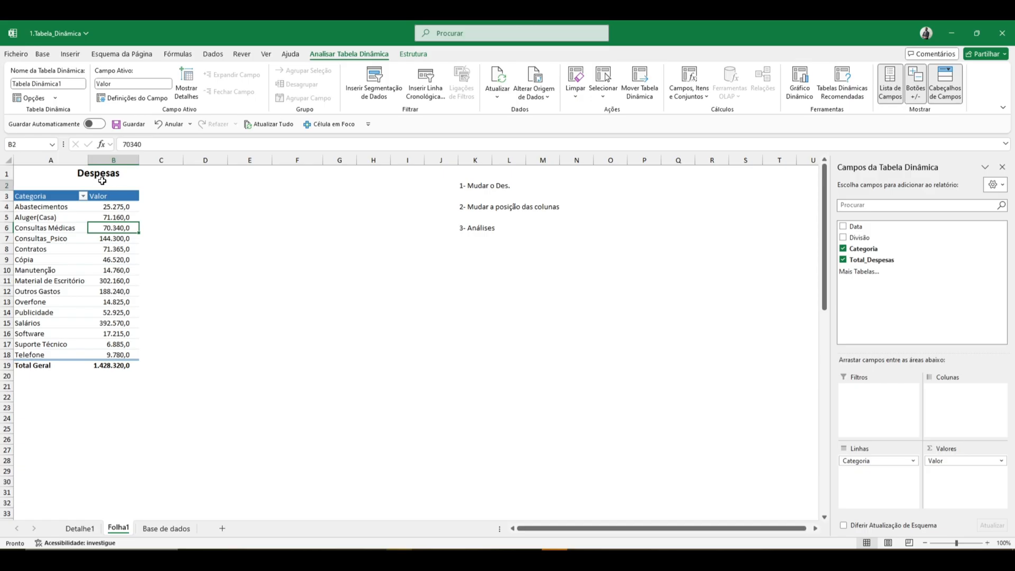
{"action": "left_click", "coordinate": [98, 172]}
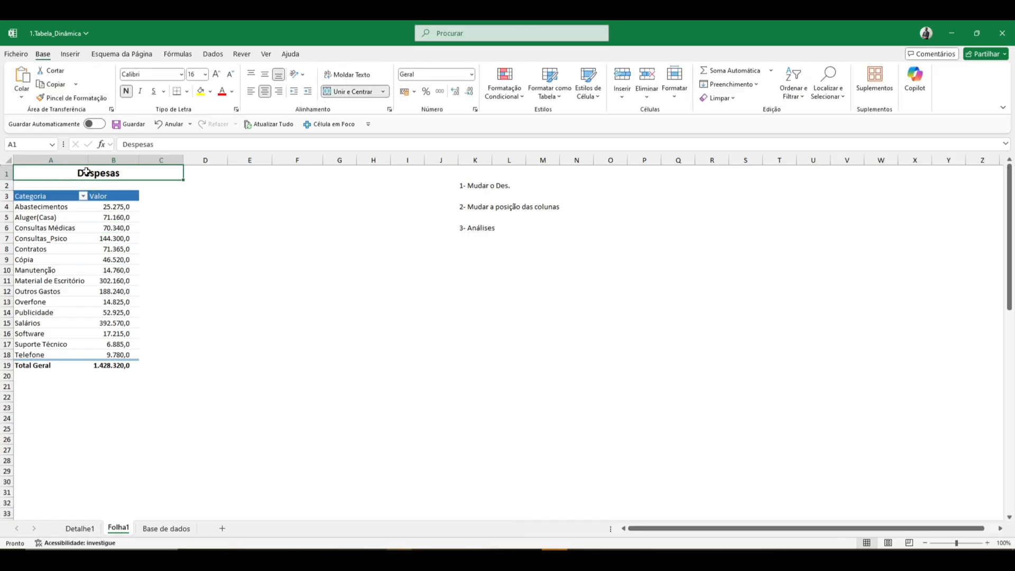
{"action": "left_click", "coordinate": [5, 171]}
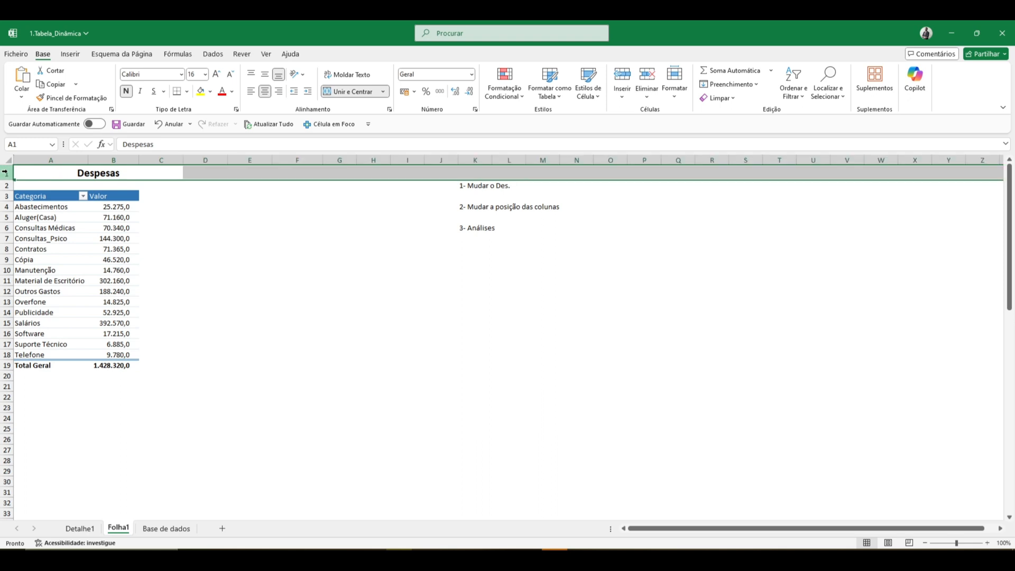
{"action": "key", "text": "ctrl+minus"}
{"action": "left_click", "coordinate": [210, 222]}
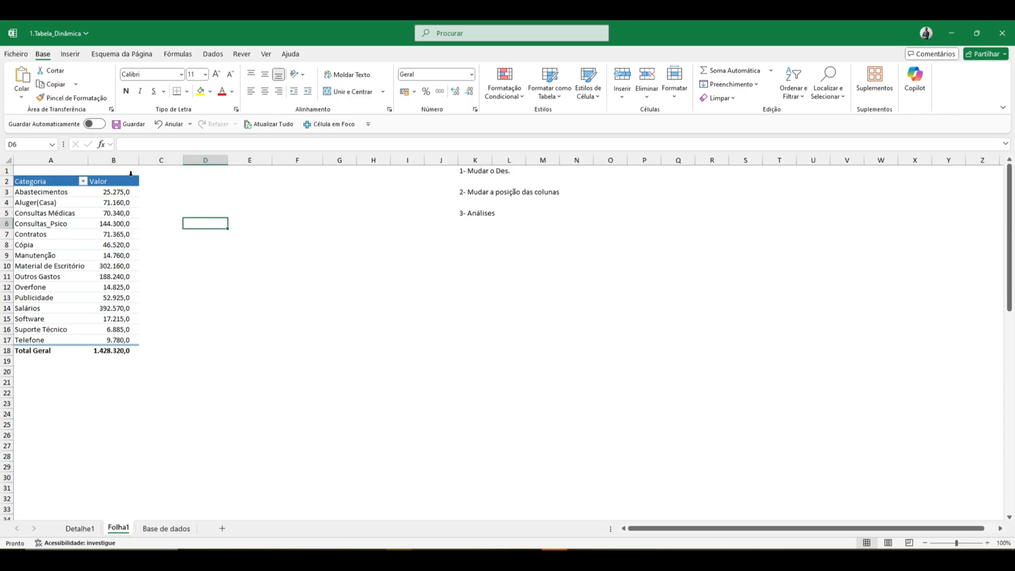
{"action": "left_click", "coordinate": [128, 181]}
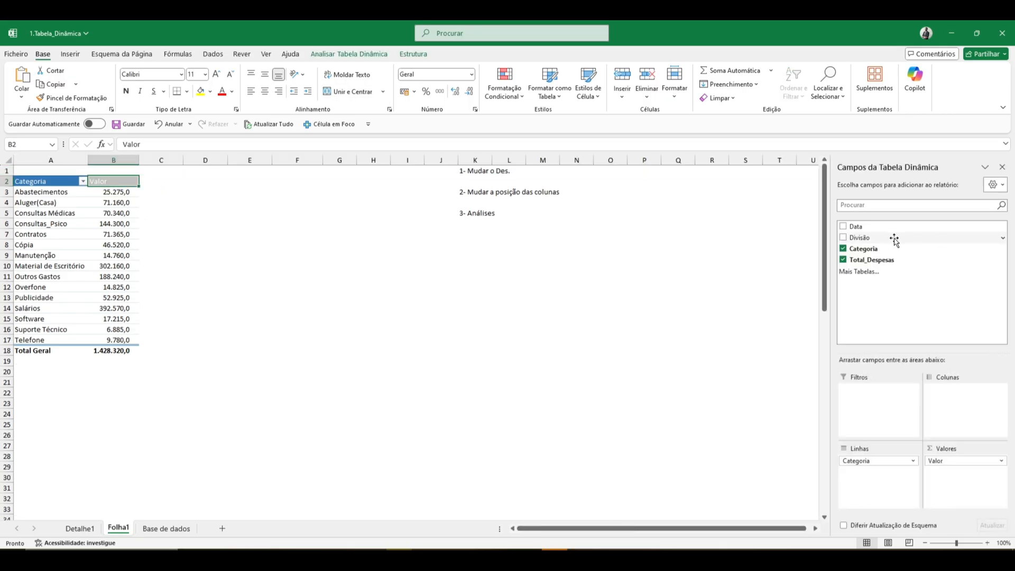
{"action": "left_click_drag", "start_coordinate": [894, 239], "coordinate": [881, 404]}
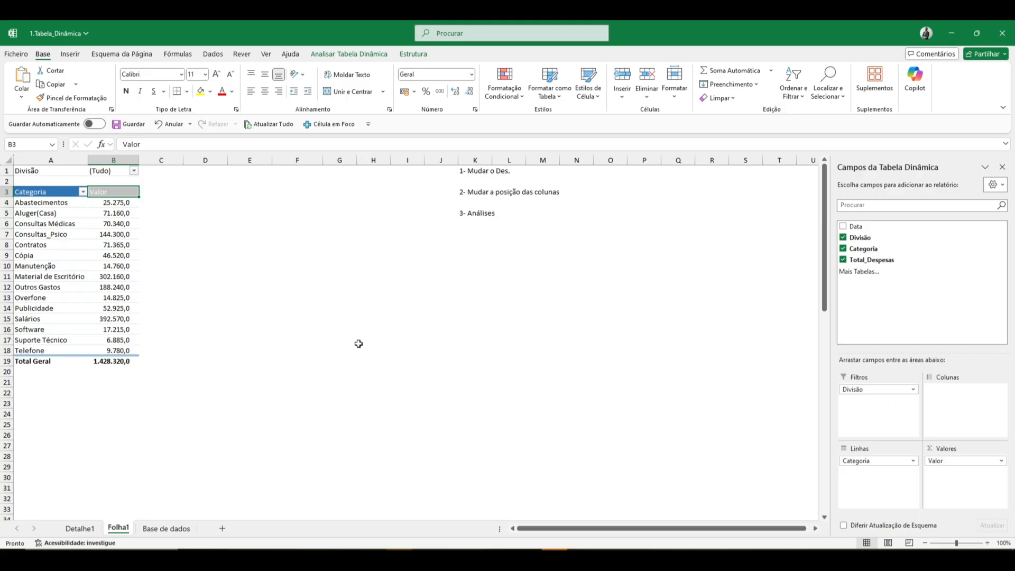
- Filter the pivot table by Divisão using the report filter, first to Sul and after that to Norte
{"action": "left_click", "coordinate": [134, 172]}
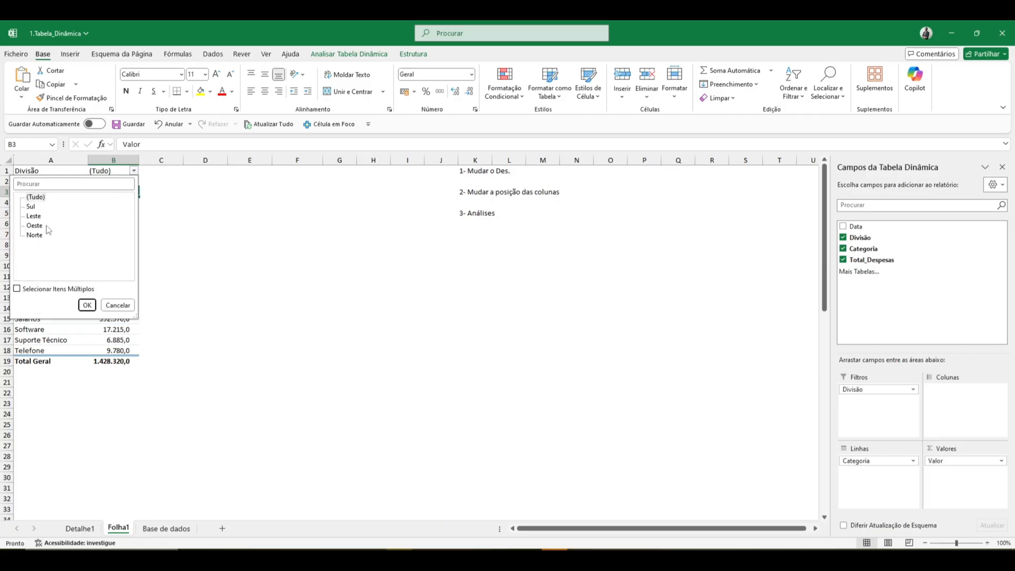
{"action": "left_click", "coordinate": [30, 206]}
{"action": "left_click", "coordinate": [88, 305]}
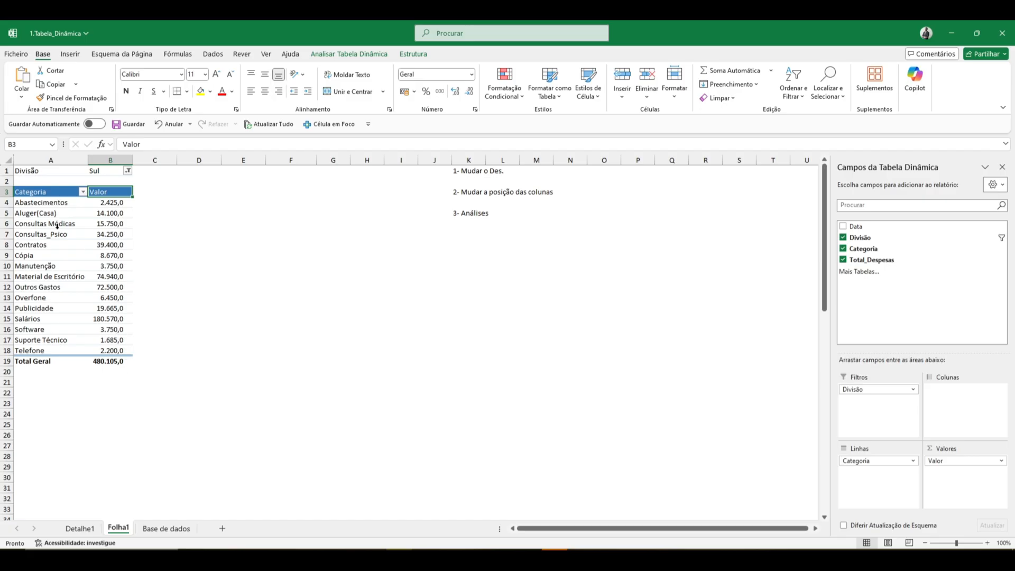
{"action": "left_click", "coordinate": [127, 171]}
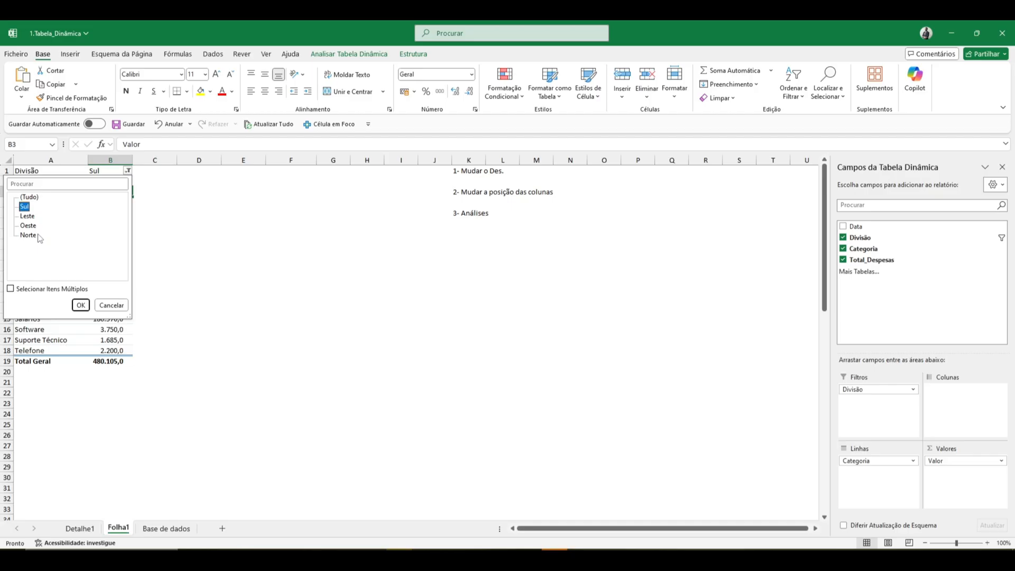
{"action": "left_click", "coordinate": [32, 235]}
{"action": "left_click", "coordinate": [81, 305]}
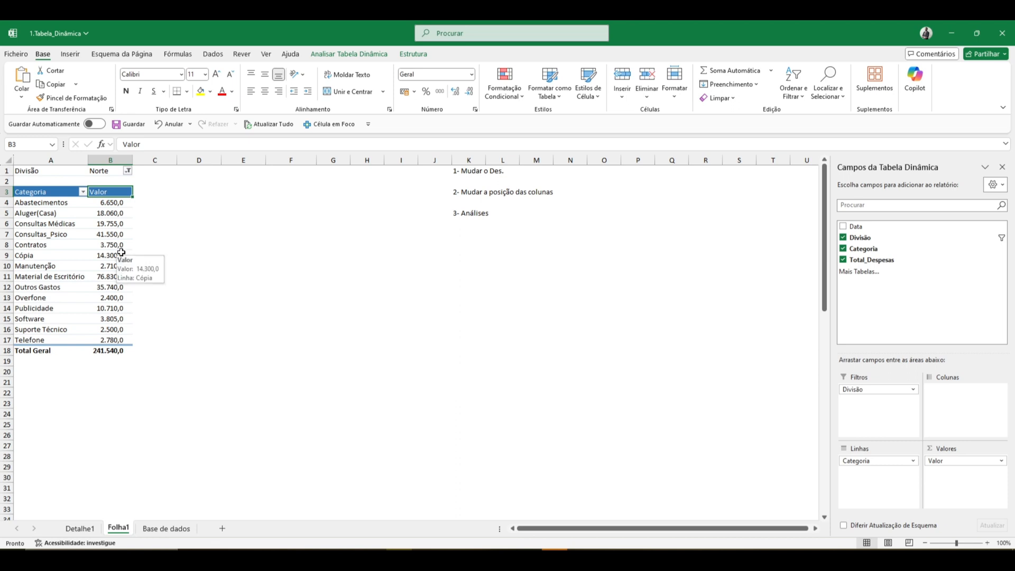
- Reset the Divisão report filter to (Tudo) so all divisions are included
{"action": "left_click", "coordinate": [128, 171]}
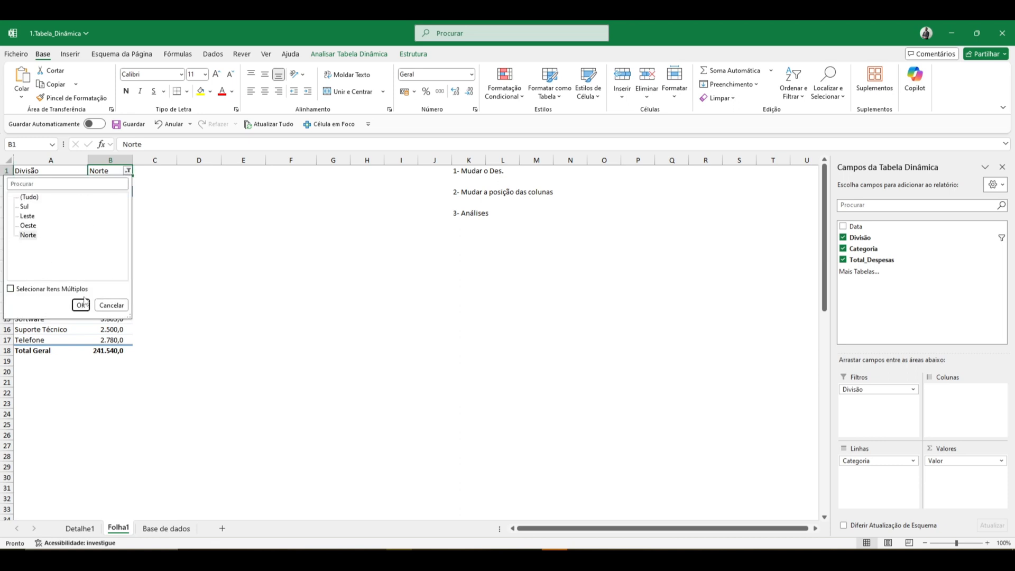
{"action": "left_click", "coordinate": [31, 197]}
{"action": "left_click", "coordinate": [80, 305]}
{"action": "left_click", "coordinate": [118, 245]}
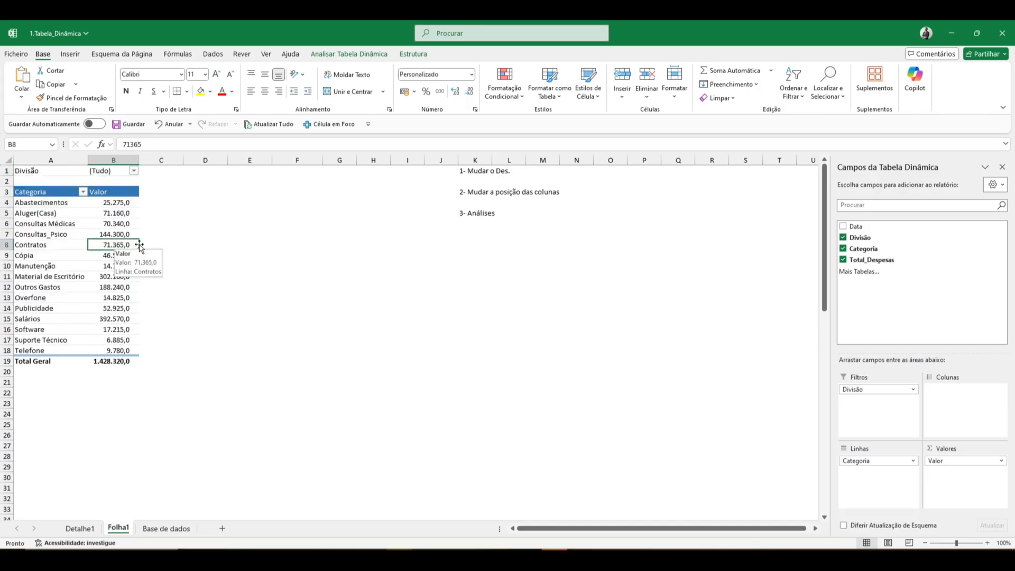
- Enter the note "- Slicer | Segmentação de dados" in cell L6, below and indented from "3- Análises"
{"action": "left_click", "coordinate": [487, 233]}
{"action": "key", "text": "Right"}
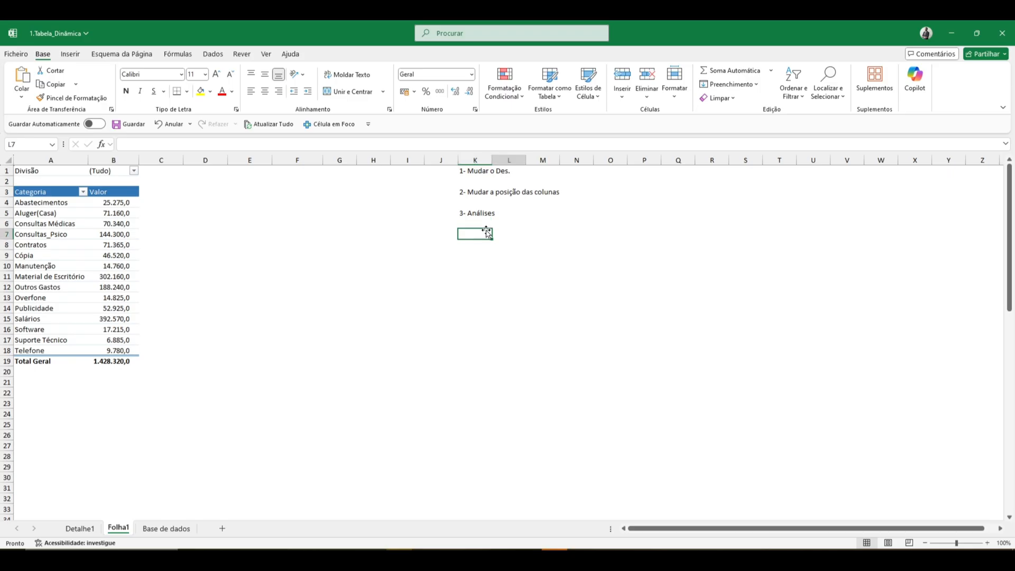
{"action": "key", "text": "Up"}
{"action": "type", "text": "'"}
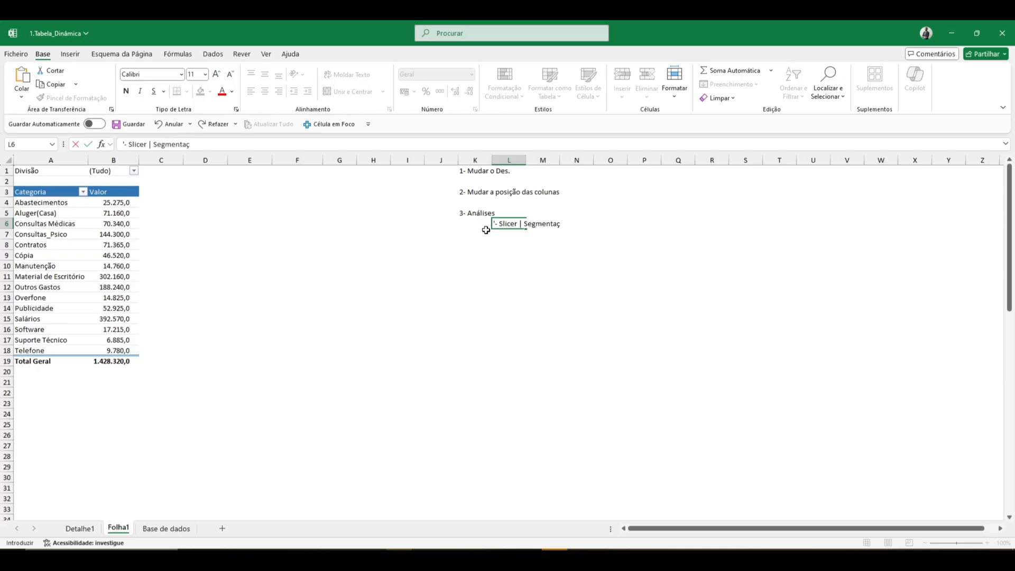
{"action": "type", "text": "- Slicer | Segmentação de dados"}
{"action": "key", "text": "Return"}
- Insert a slicer for the Divisão field of the pivot table
{"action": "key", "text": "Up"}
{"action": "key", "text": "Left"}
{"action": "key", "text": "Left"}
{"action": "key", "text": "Left"}
{"action": "key", "text": "Left"}
{"action": "key", "text": "Left"}
{"action": "key", "text": "Left"}
{"action": "key", "text": "Left"}
{"action": "key", "text": "Left"}
{"action": "key", "text": "Left"}
{"action": "key", "text": "Left"}
{"action": "key", "text": "Left"}
{"action": "key", "text": "Right"}
{"action": "key", "text": "Up"}
{"action": "key", "text": "Up"}
{"action": "key", "text": "Up"}
{"action": "key", "text": "Up"}
{"action": "key", "text": "Up"}
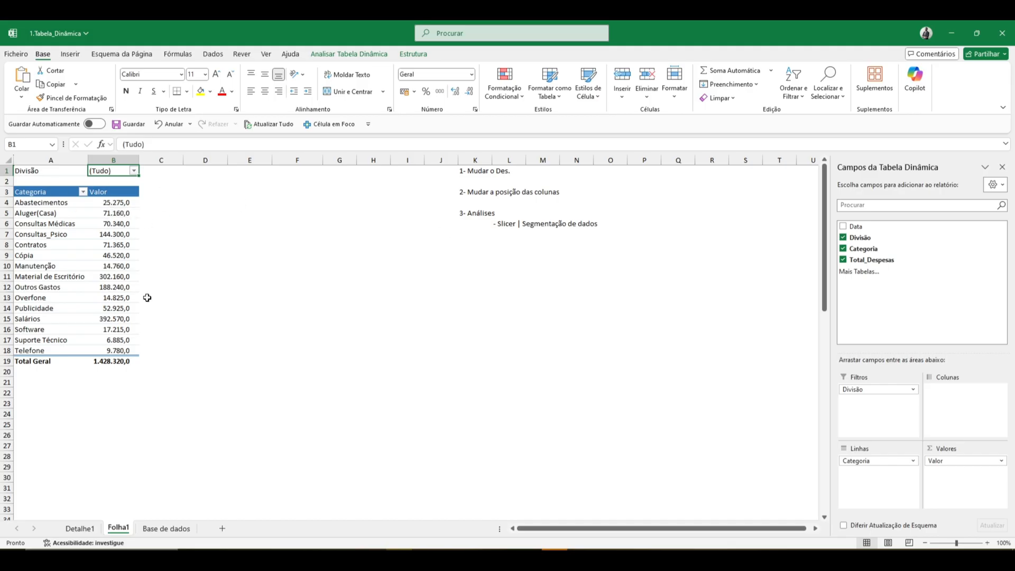
{"action": "left_click", "coordinate": [111, 244]}
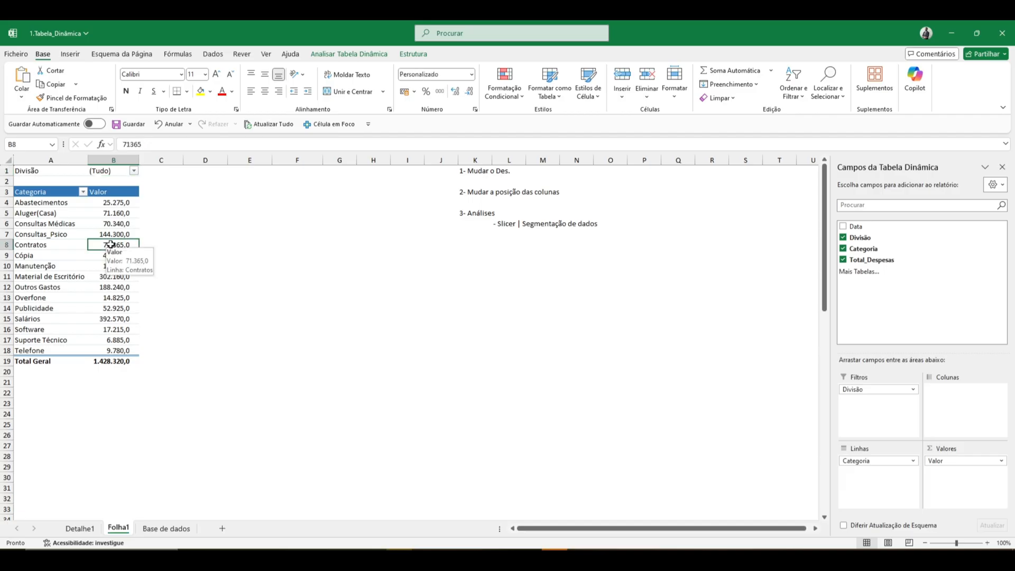
{"action": "left_click", "coordinate": [349, 53]}
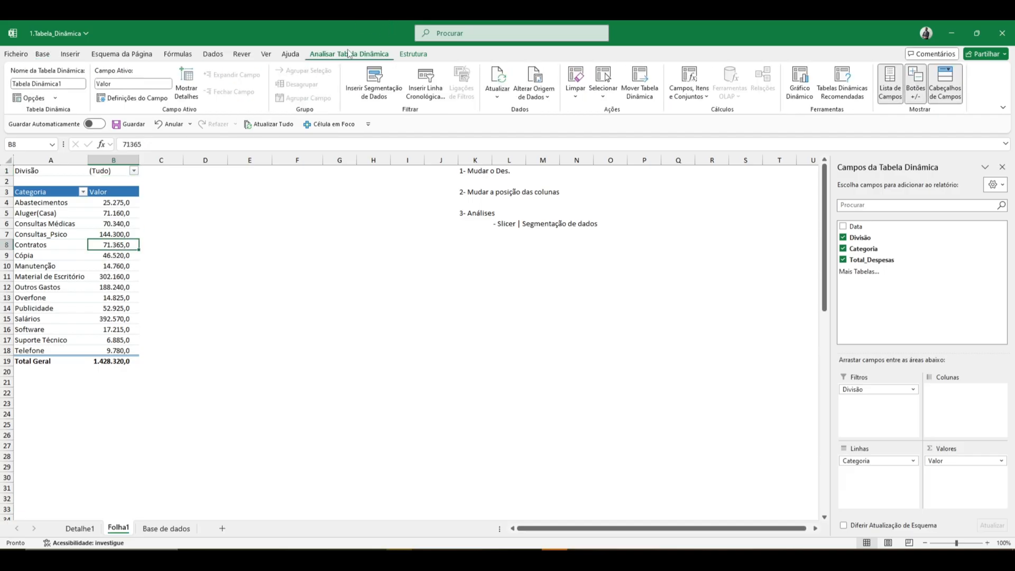
{"action": "left_click", "coordinate": [383, 85]}
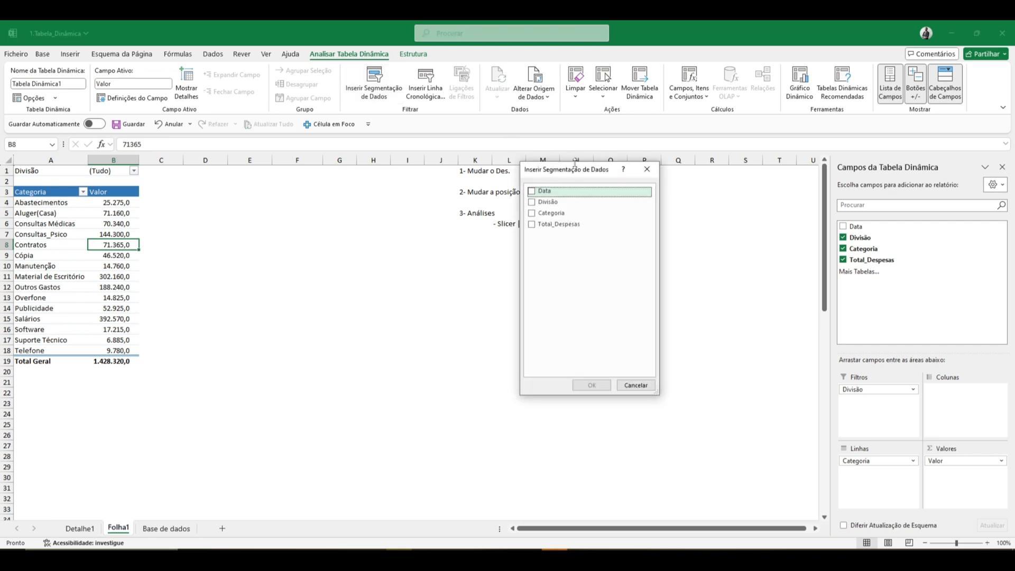
{"action": "left_click_drag", "start_coordinate": [576, 174], "coordinate": [570, 263]}
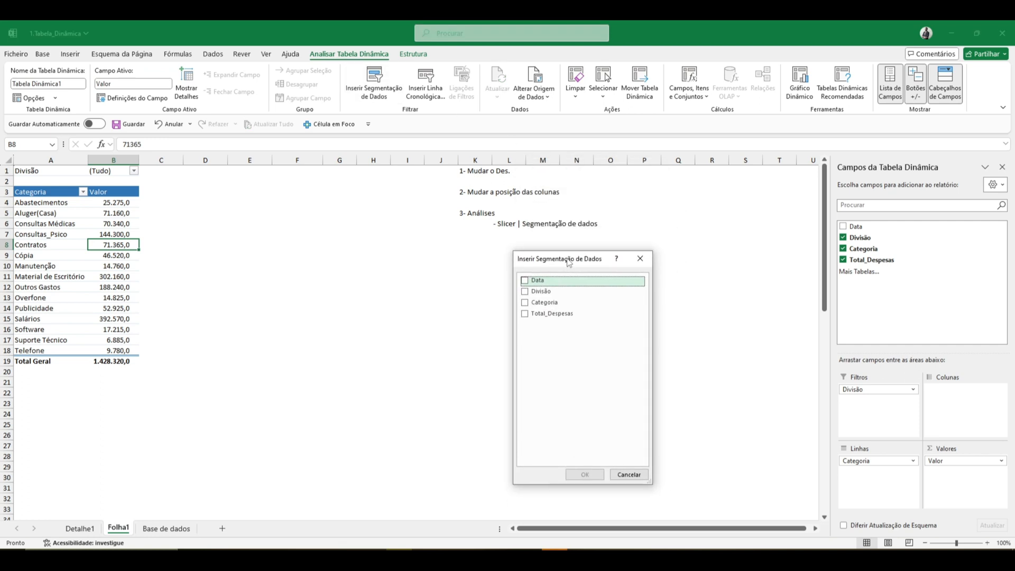
{"action": "left_click", "coordinate": [539, 292]}
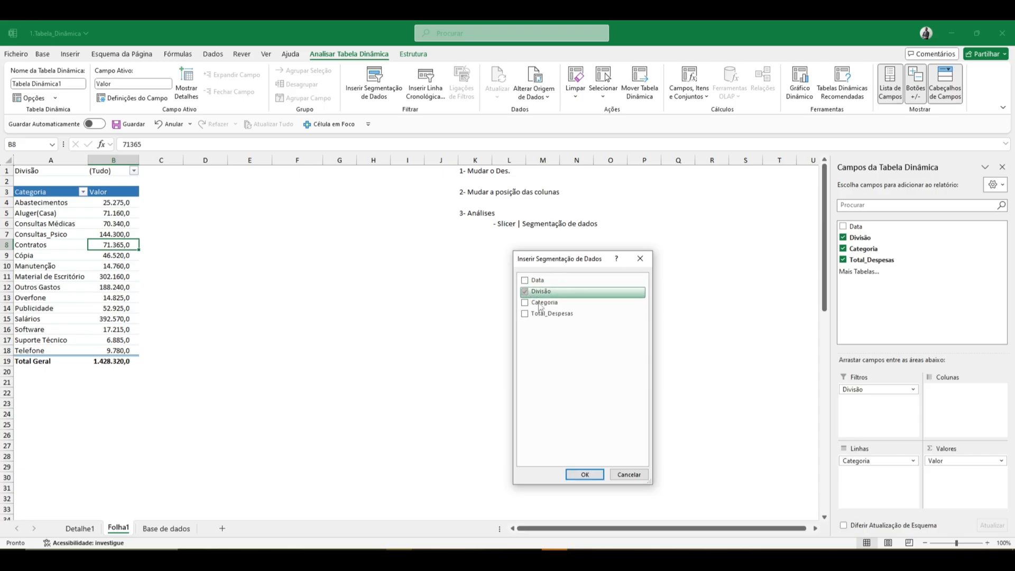
{"action": "left_click", "coordinate": [591, 475]}
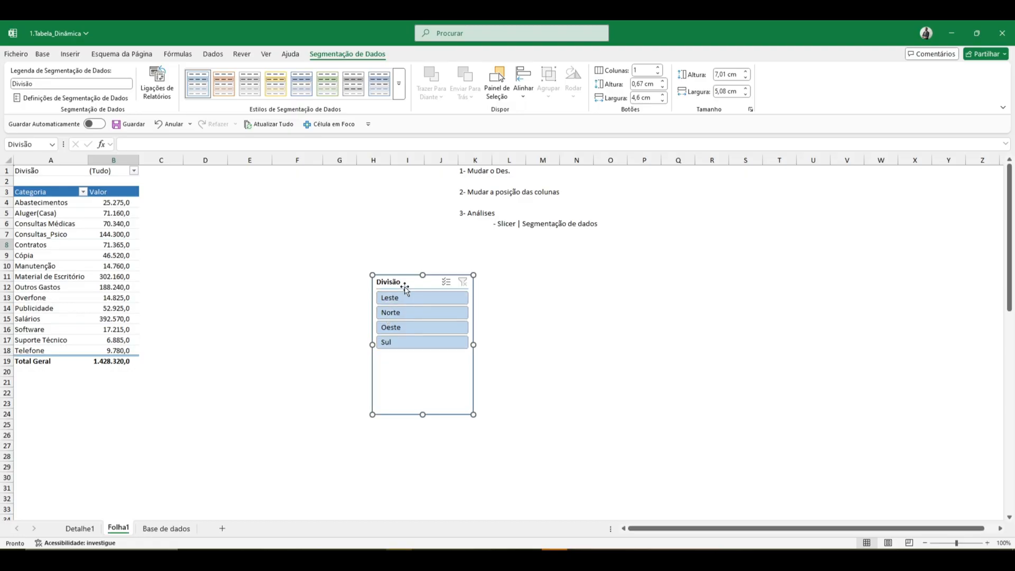
- Move the Divisão slicer below the notes in column K and shorten it to about 4 cm high
{"action": "left_click_drag", "start_coordinate": [405, 283], "coordinate": [504, 268]}
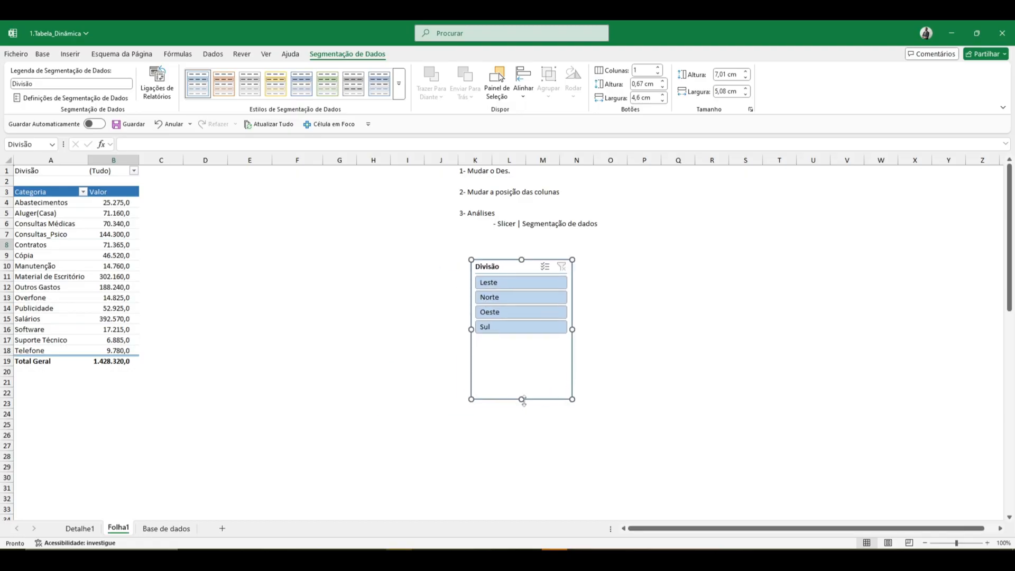
{"action": "left_click_drag", "start_coordinate": [523, 400], "coordinate": [522, 339]}
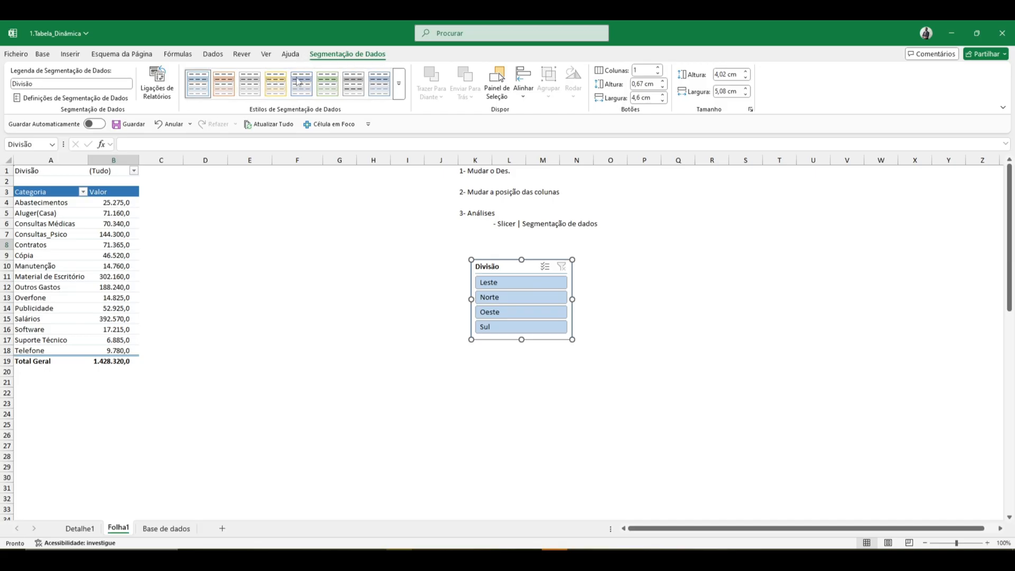
- Apply the solid dark blue style to the Divisão slicer and place it beside the pivot table, starting around cell D3
{"action": "left_click", "coordinate": [401, 88]}
{"action": "left_click", "coordinate": [309, 147]}
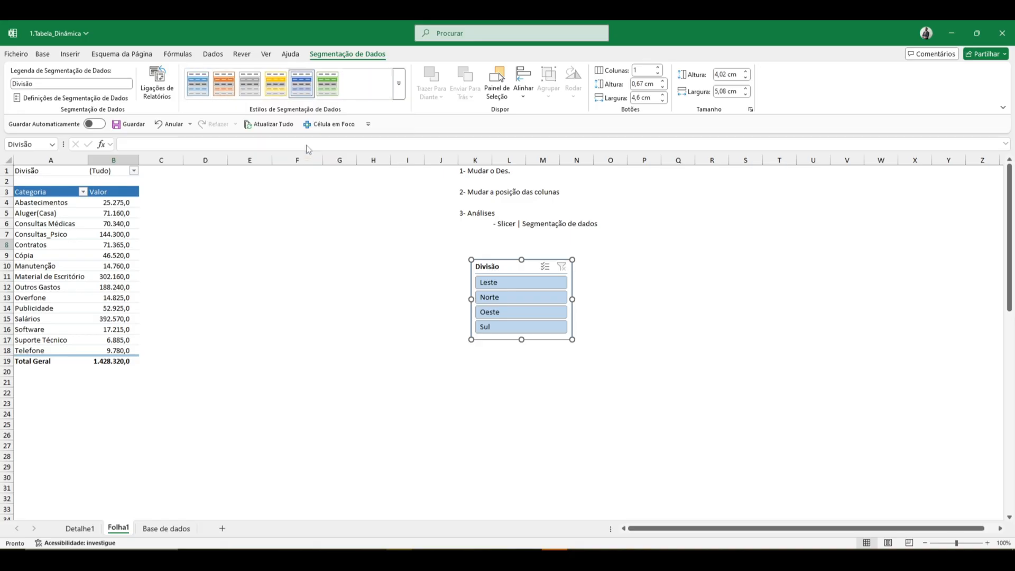
{"action": "left_click_drag", "start_coordinate": [489, 265], "coordinate": [203, 193]}
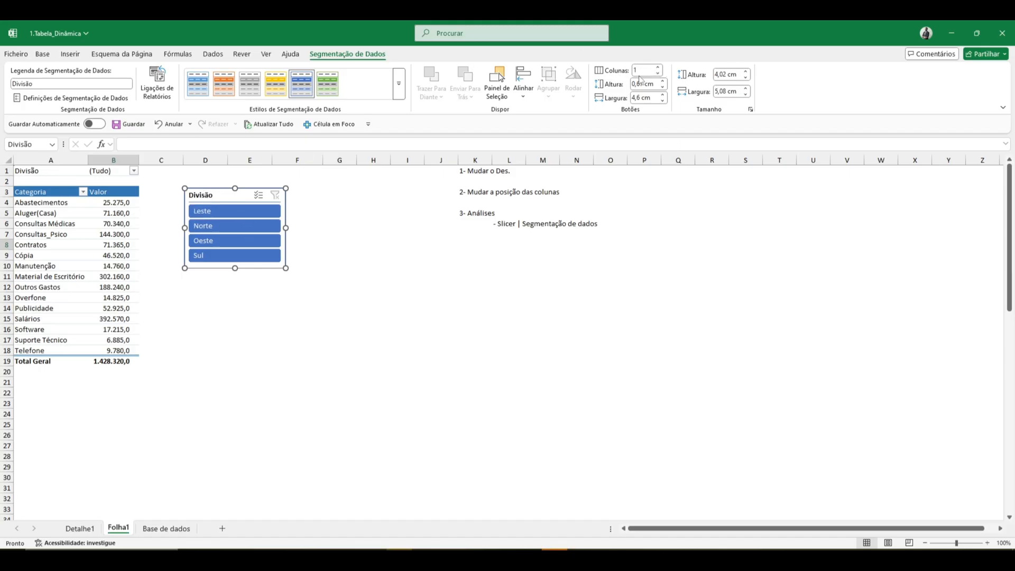
- Arrange the Divisão slicer's buttons in 2 columns and reduce the slicer's height to about 2.5 cm
{"action": "left_click", "coordinate": [659, 68]}
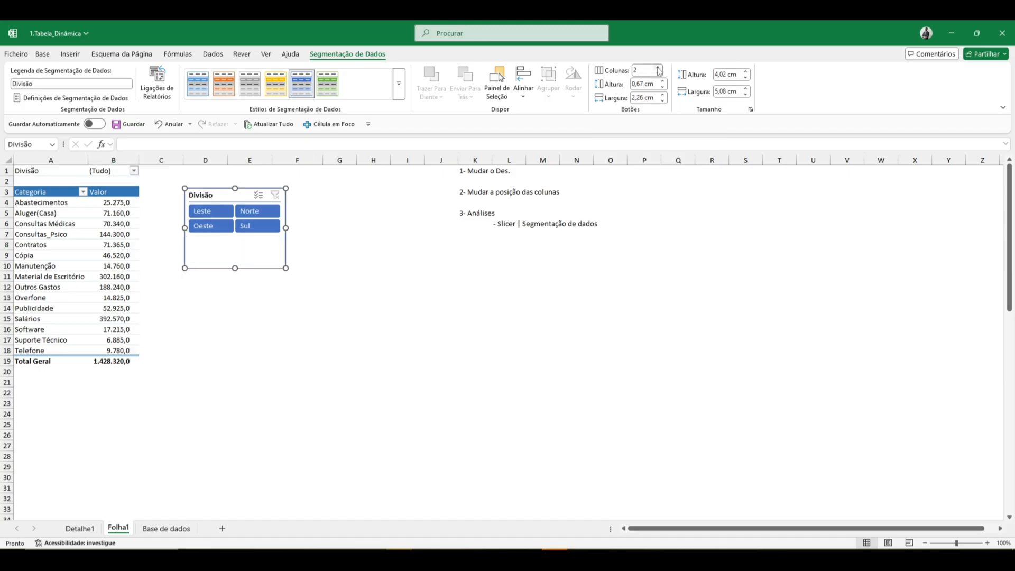
{"action": "left_click", "coordinate": [659, 68]}
{"action": "left_click", "coordinate": [659, 74]}
{"action": "left_click_drag", "start_coordinate": [236, 268], "coordinate": [235, 237]}
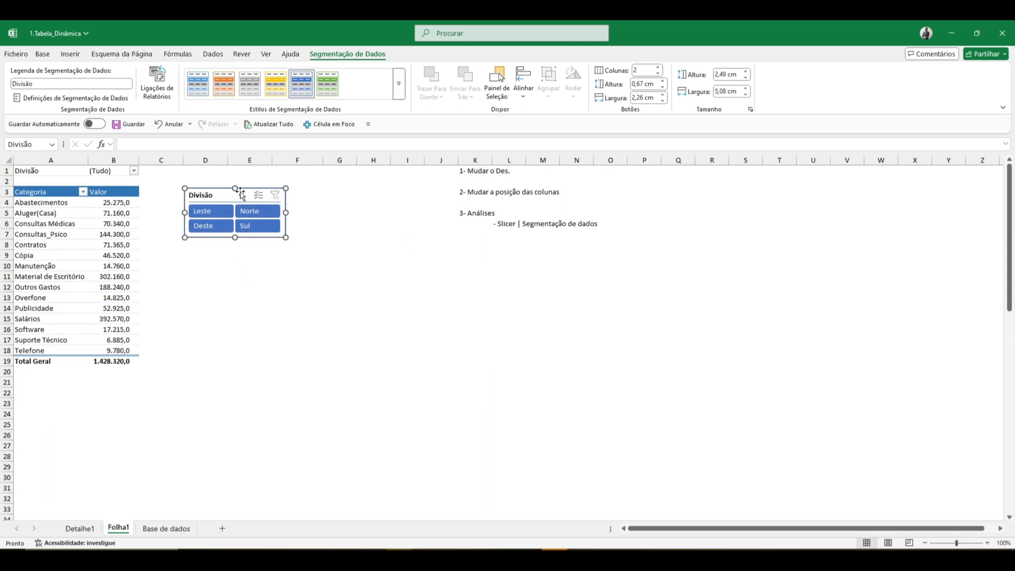
{"action": "left_click", "coordinate": [359, 233]}
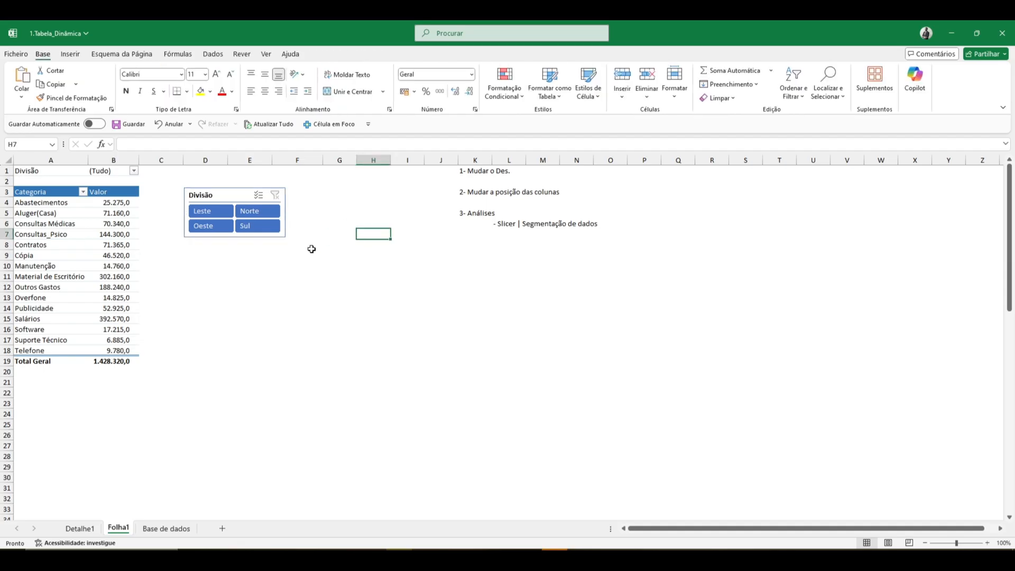
- Filter the pivot table with the Divisão slicer by Leste, Norte, Sul and Oeste in turn, and clear the filter
{"action": "left_click", "coordinate": [212, 212]}
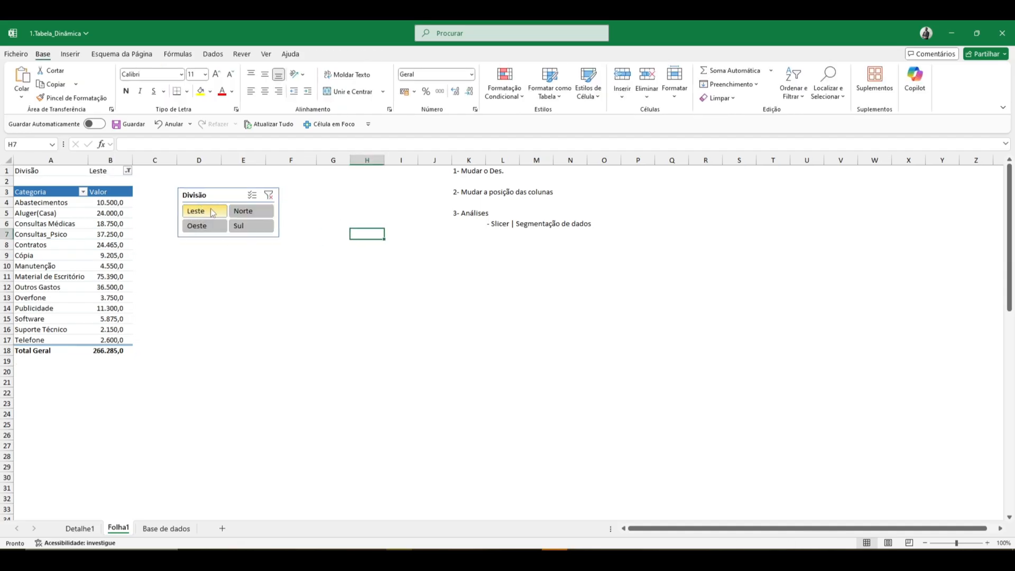
{"action": "left_click", "coordinate": [236, 213]}
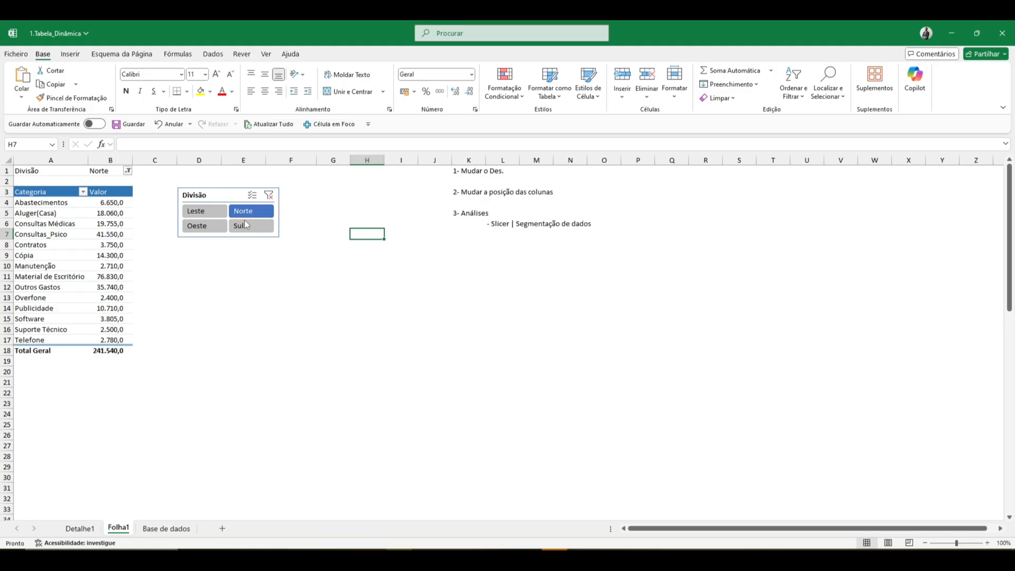
{"action": "left_click", "coordinate": [246, 226]}
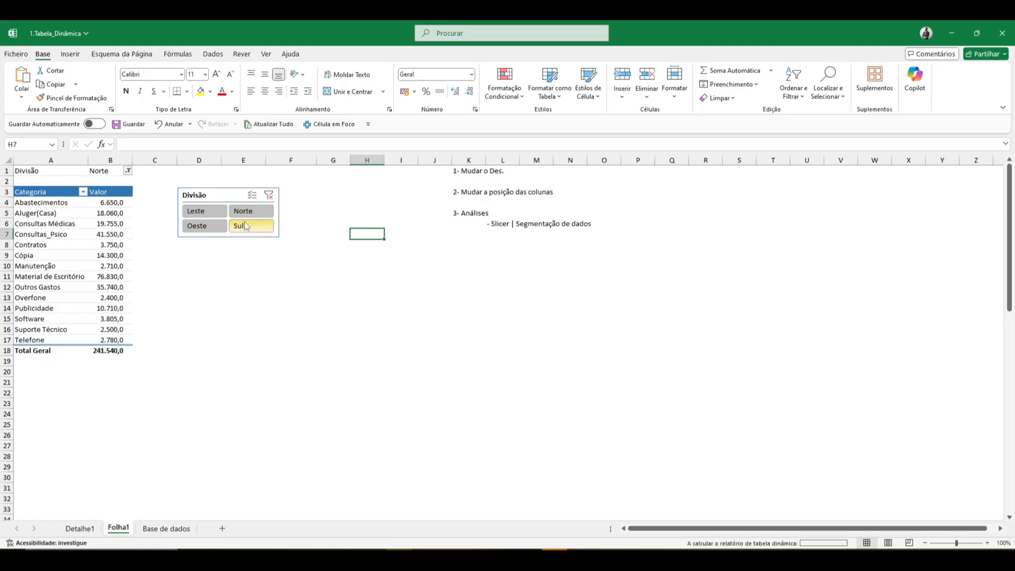
{"action": "left_click", "coordinate": [205, 224]}
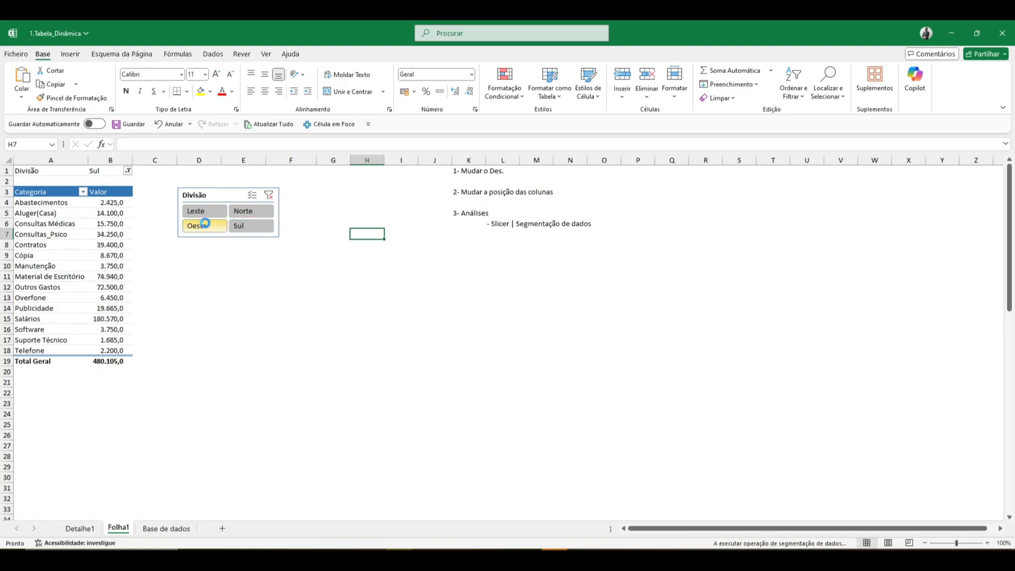
{"action": "left_click", "coordinate": [269, 196]}
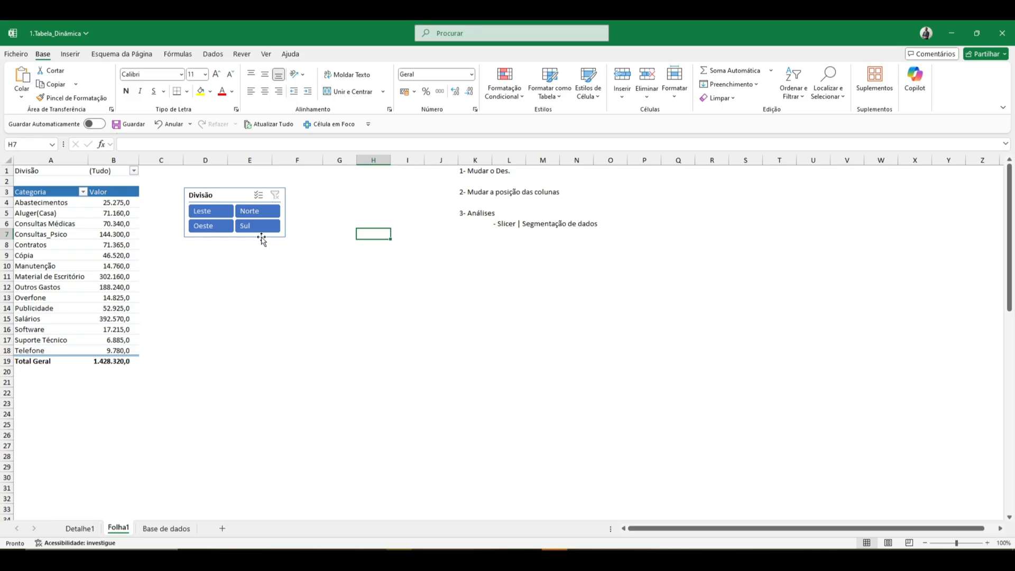
- Filter the pivot table by Leste, by Norte, and by Norte and Sul together using the slicer, and clear the filter
{"action": "left_click", "coordinate": [217, 214]}
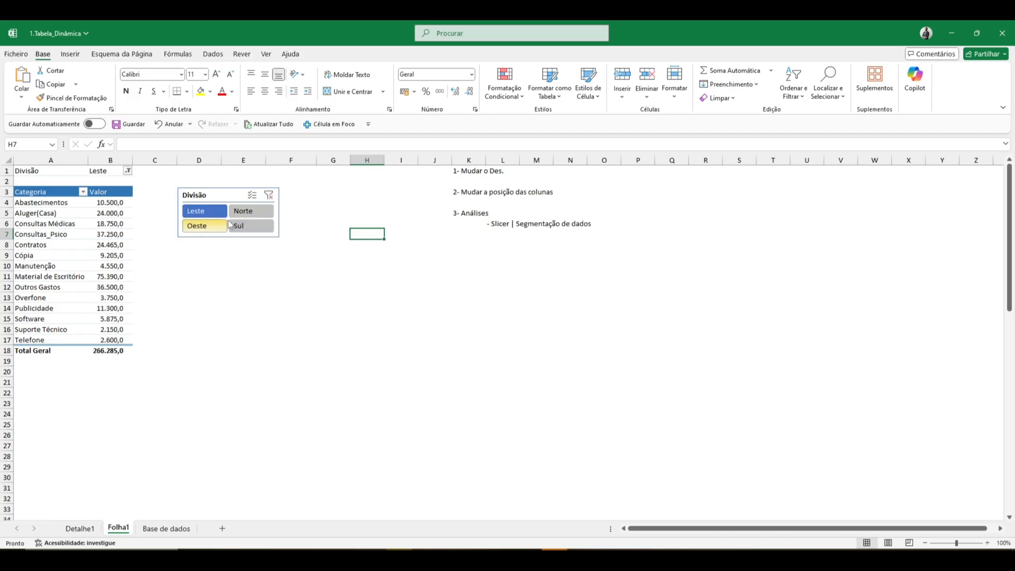
{"action": "left_click", "coordinate": [238, 216]}
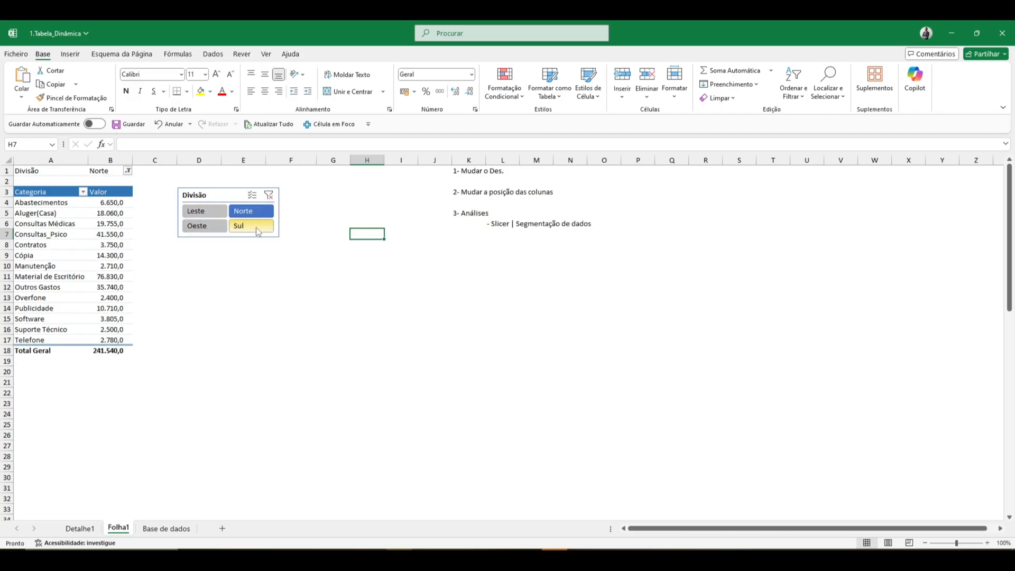
{"action": "left_click", "coordinate": [258, 232], "text": "ctrl"}
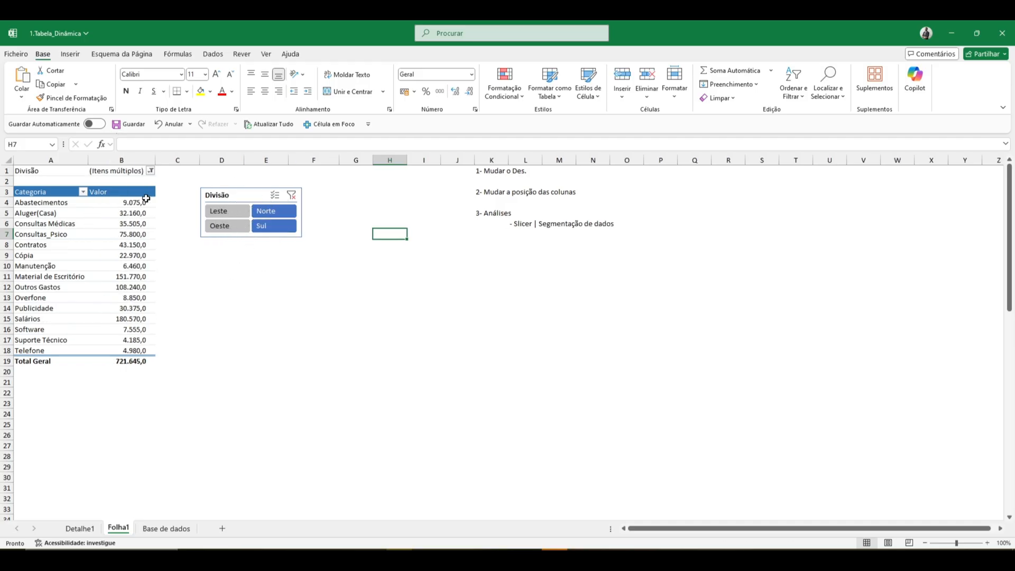
{"action": "left_click", "coordinate": [291, 196]}
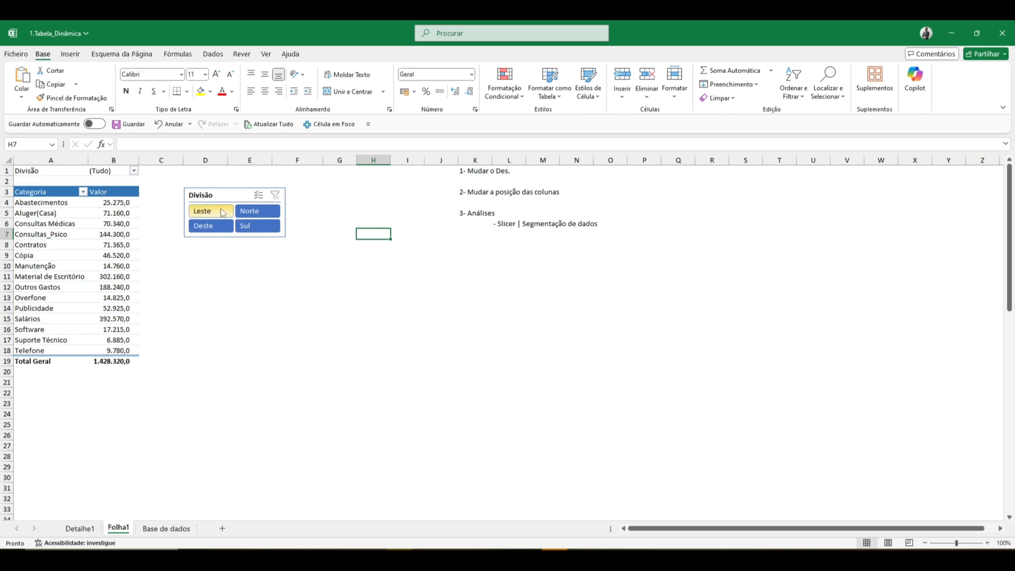
- Insert a clustered column pivot chart from the pivot table's categories and values, cells A3:B18
{"action": "left_click", "coordinate": [111, 246]}
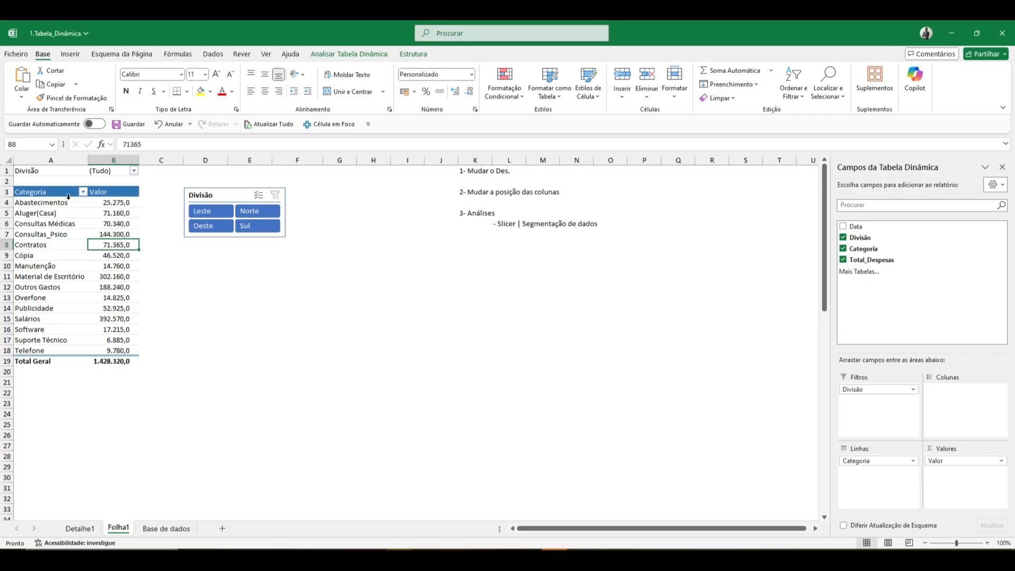
{"action": "left_click_drag", "start_coordinate": [34, 187], "coordinate": [87, 194]}
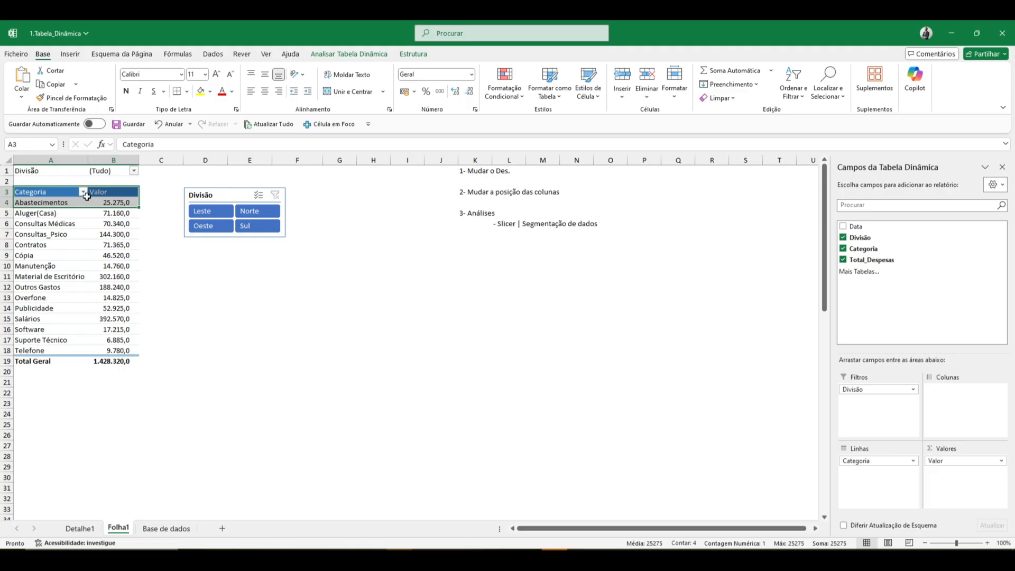
{"action": "key", "text": "ctrl+a"}
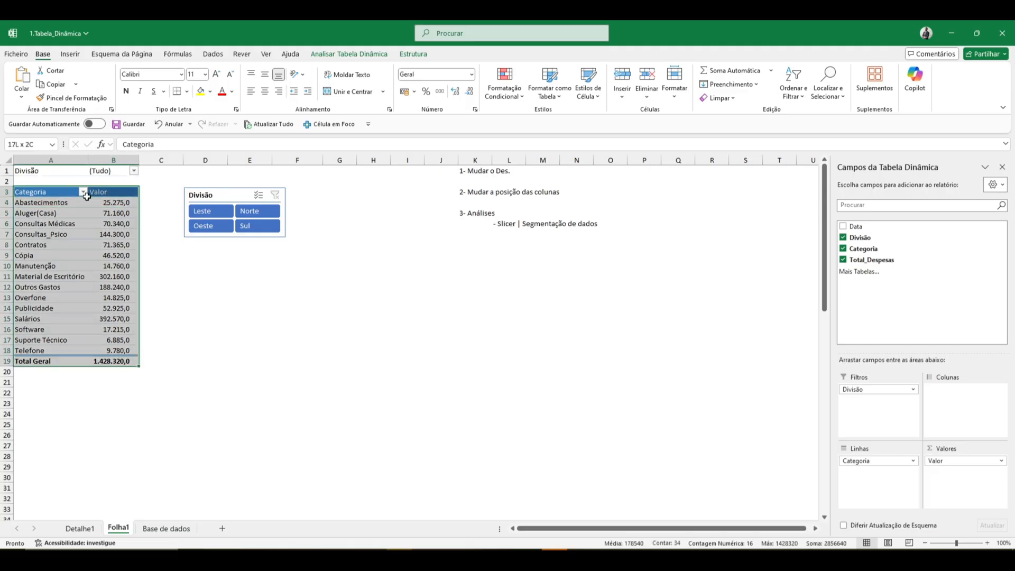
{"action": "key", "text": "shift+Up"}
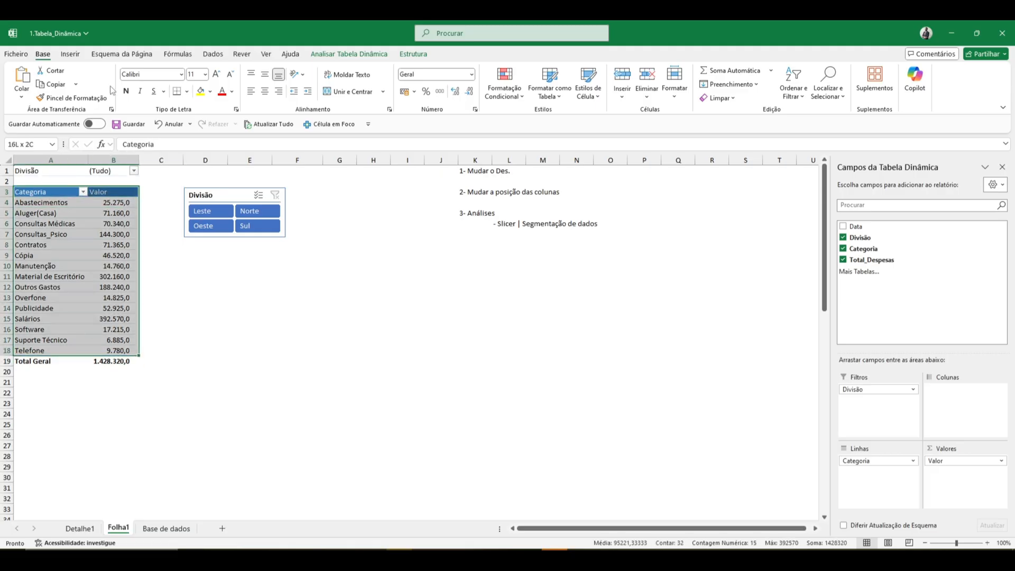
{"action": "left_click", "coordinate": [67, 55]}
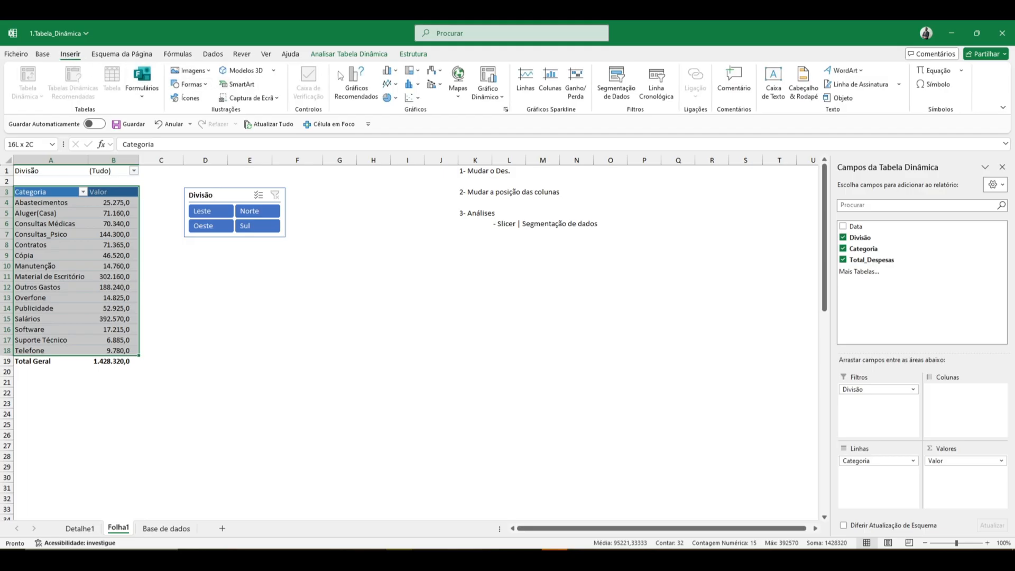
{"action": "left_click", "coordinate": [396, 71]}
{"action": "left_click", "coordinate": [404, 115]}
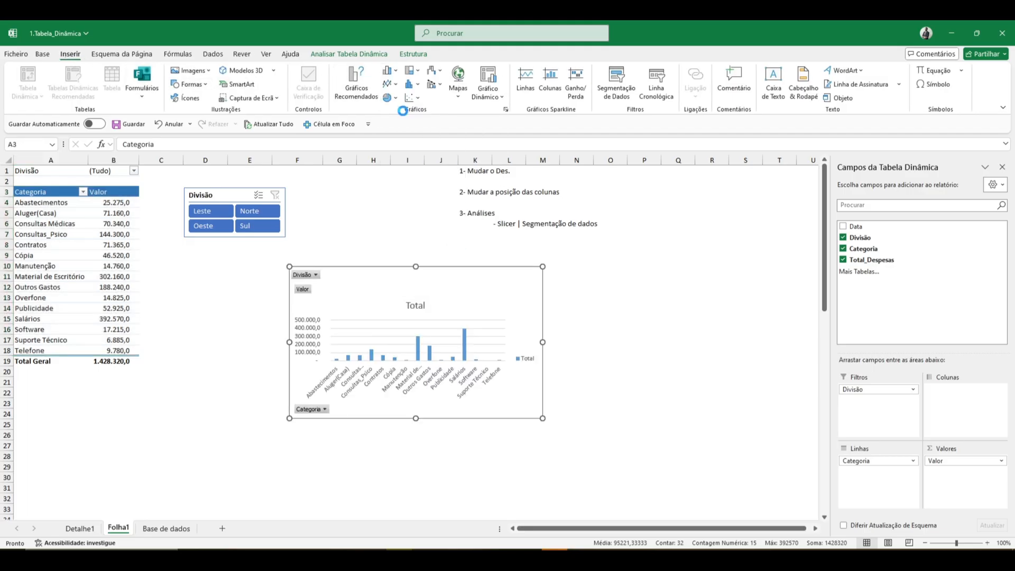
- Delete the pivot chart's title and reposition and widen the chart to span roughly columns E to M below the slicer
{"action": "left_click_drag", "start_coordinate": [443, 275], "coordinate": [406, 269]}
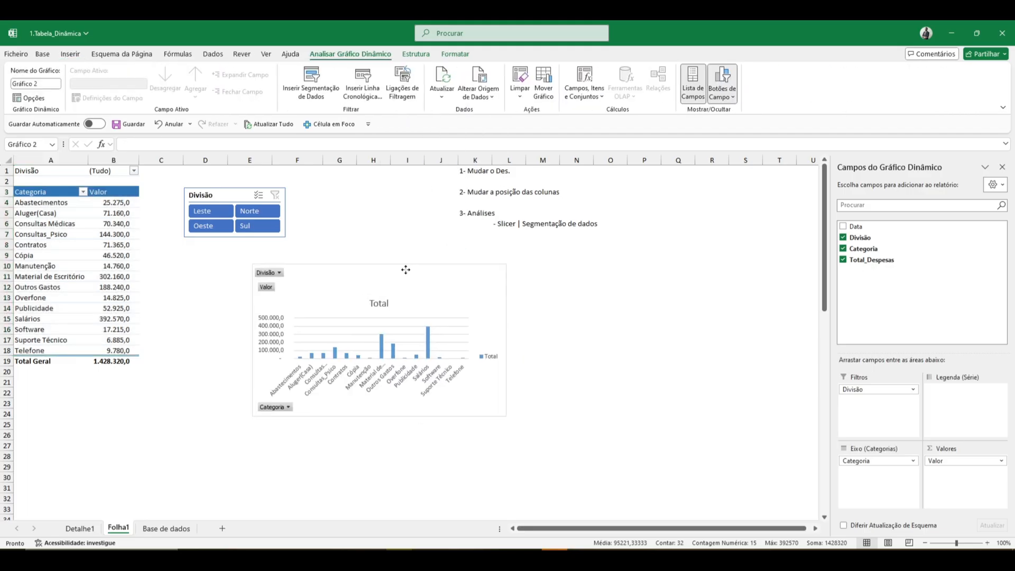
{"action": "left_click", "coordinate": [382, 304]}
{"action": "key", "text": "Delete"}
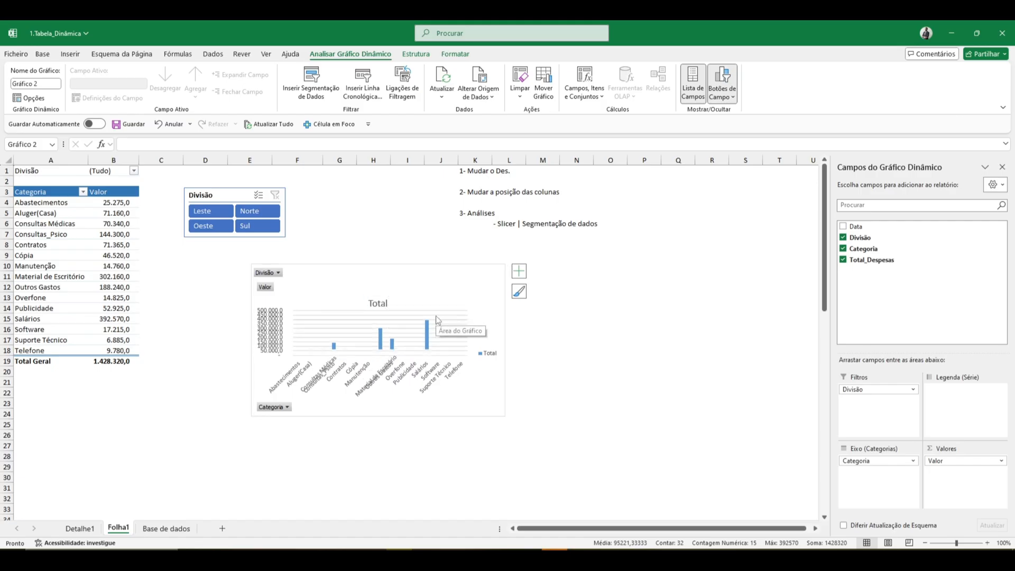
{"action": "left_click_drag", "start_coordinate": [505, 340], "coordinate": [557, 340]}
- Delete the legend and the vertical value axis from the pivot chart
{"action": "left_click", "coordinate": [545, 349]}
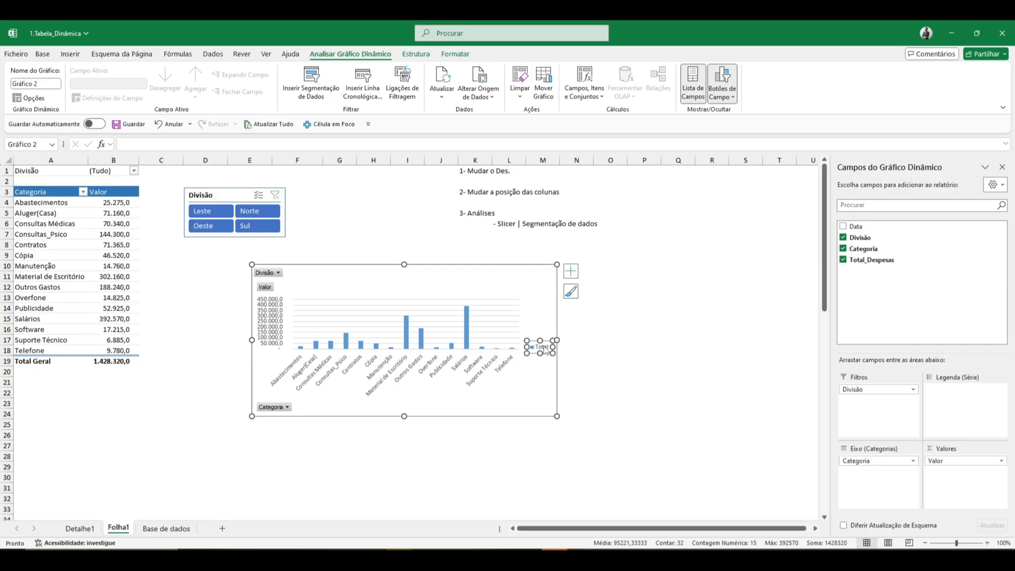
{"action": "key", "text": "Delete"}
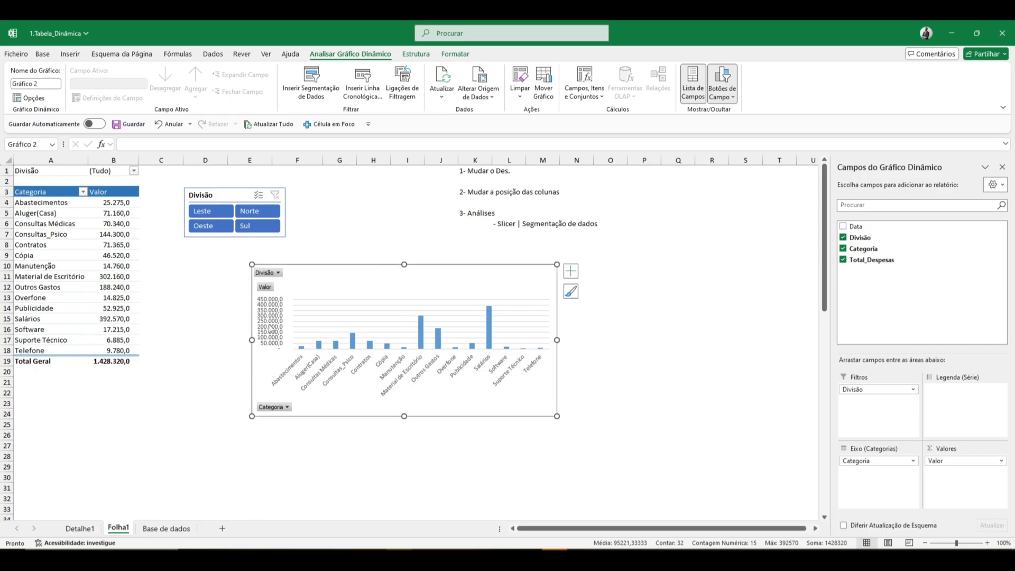
{"action": "left_click", "coordinate": [271, 328]}
{"action": "key", "text": "Delete"}
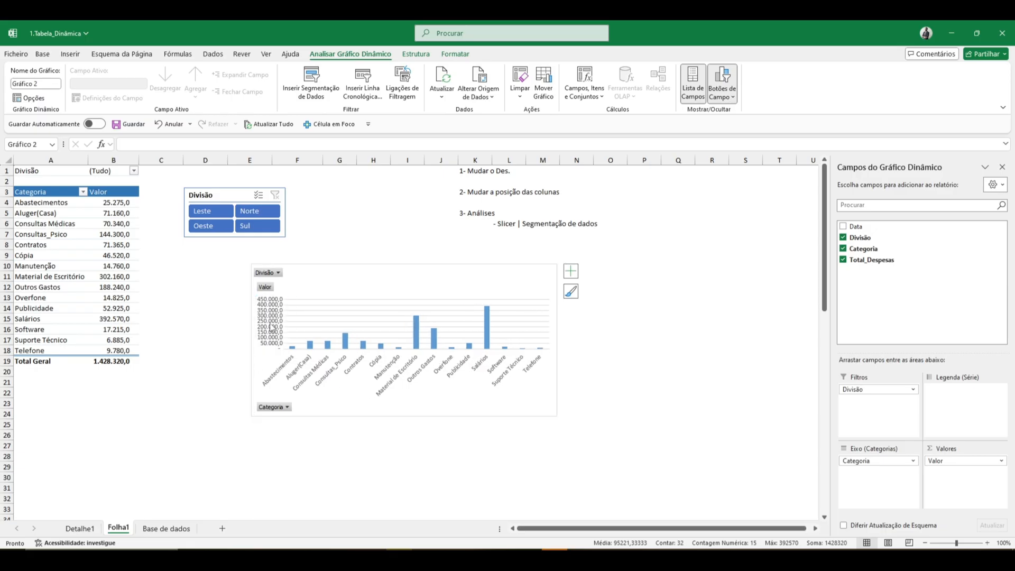
- Try removing the Categoria field from the pivot chart, and undo the removal
{"action": "right_click", "coordinate": [287, 410]}
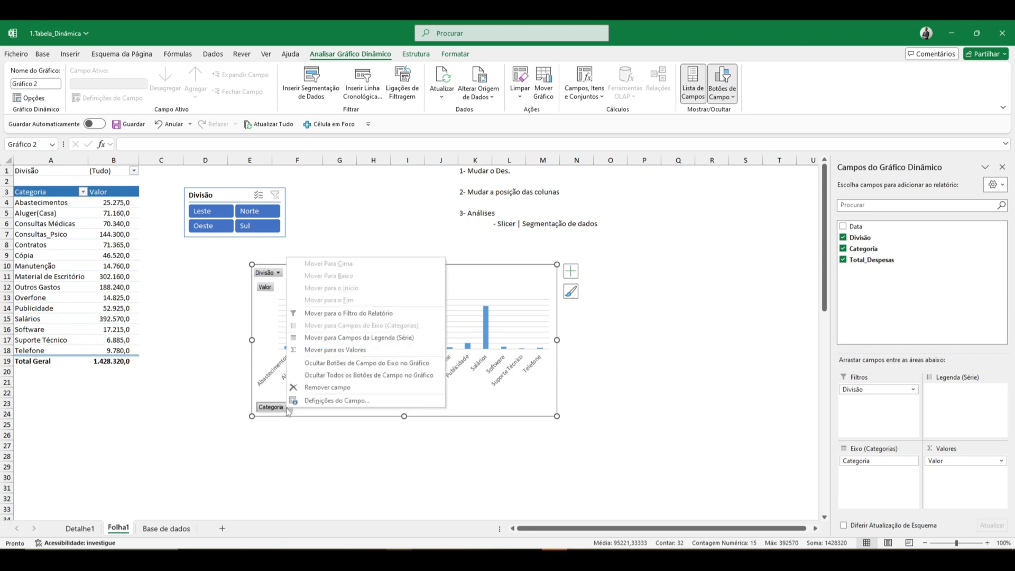
{"action": "left_click", "coordinate": [313, 392]}
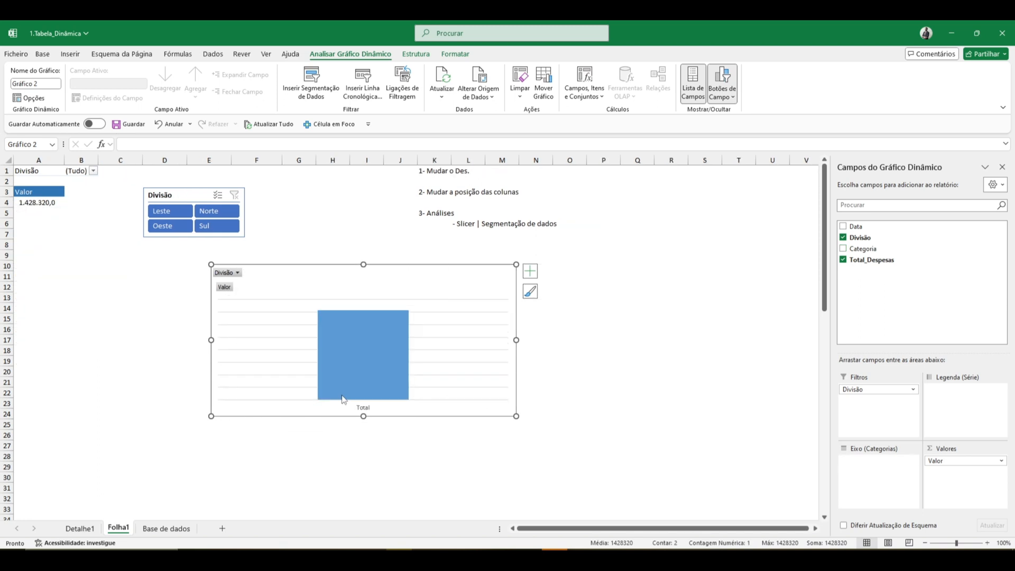
{"action": "key", "text": "ctrl+z"}
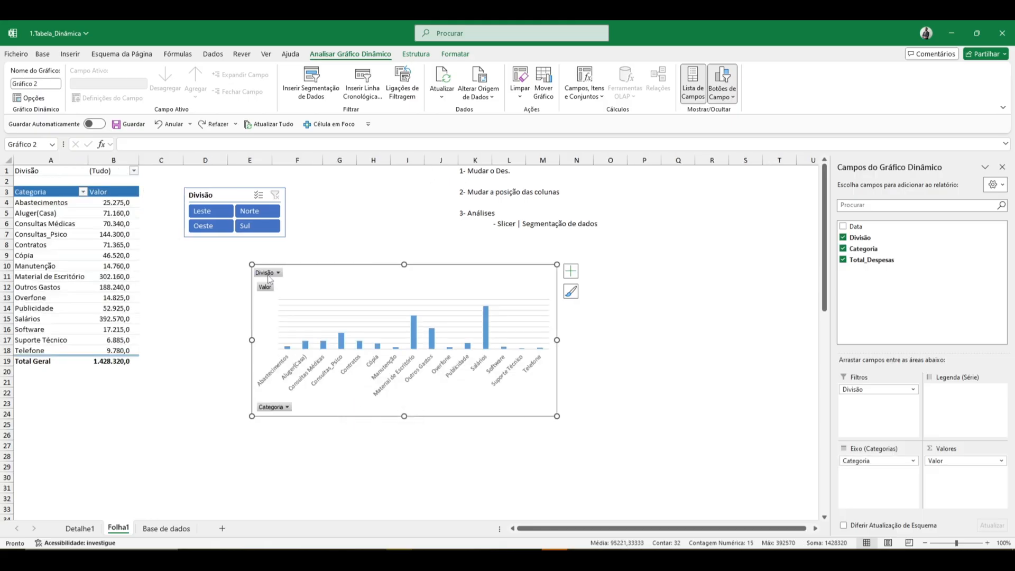
- Hide all field buttons on the pivot chart and move the chart just below the Divisão slicer, starting around cell D9
{"action": "right_click", "coordinate": [269, 279]}
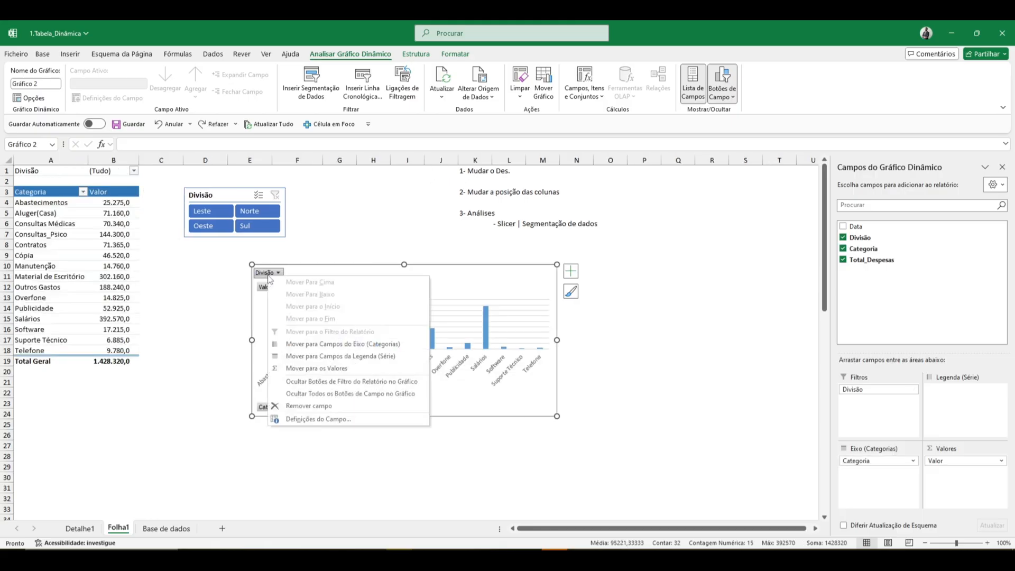
{"action": "left_click", "coordinate": [325, 382]}
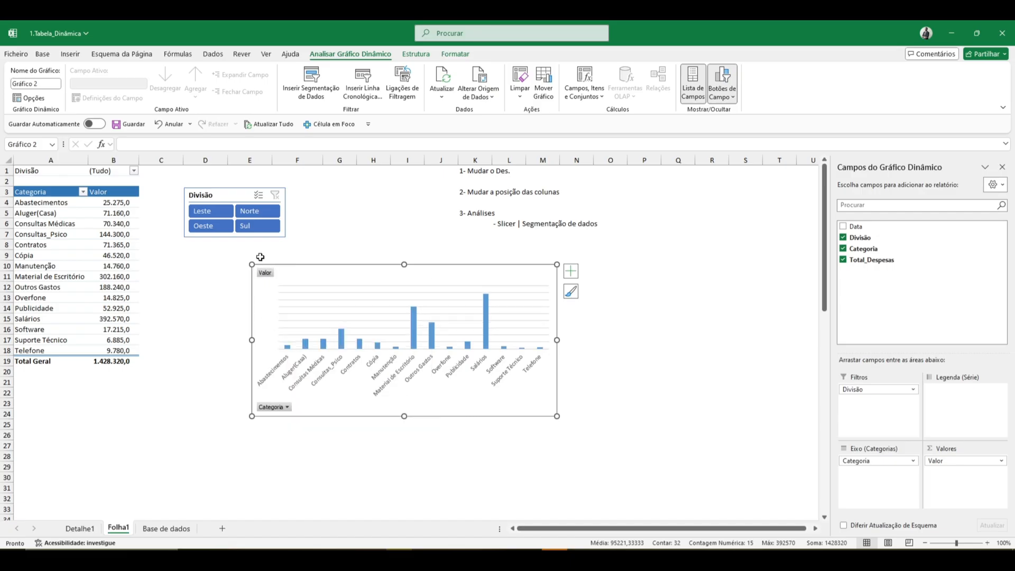
{"action": "right_click", "coordinate": [270, 276]}
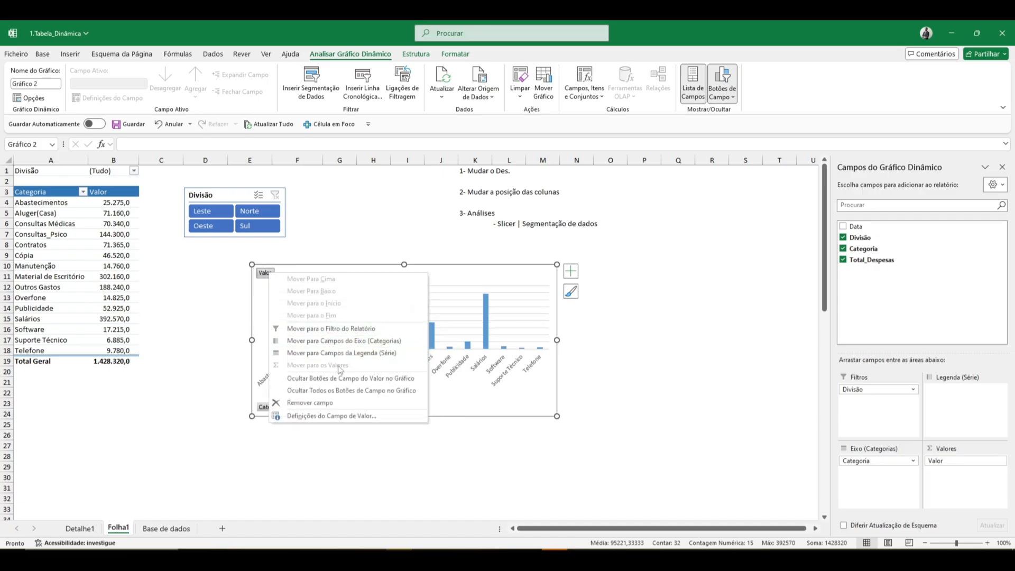
{"action": "left_click", "coordinate": [340, 389]}
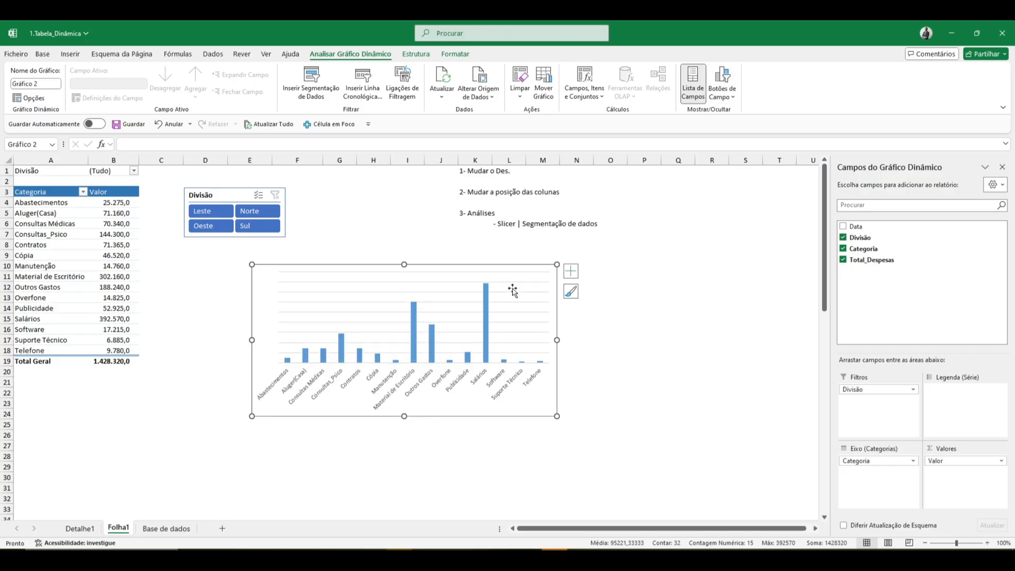
{"action": "left_click_drag", "start_coordinate": [509, 266], "coordinate": [456, 259]}
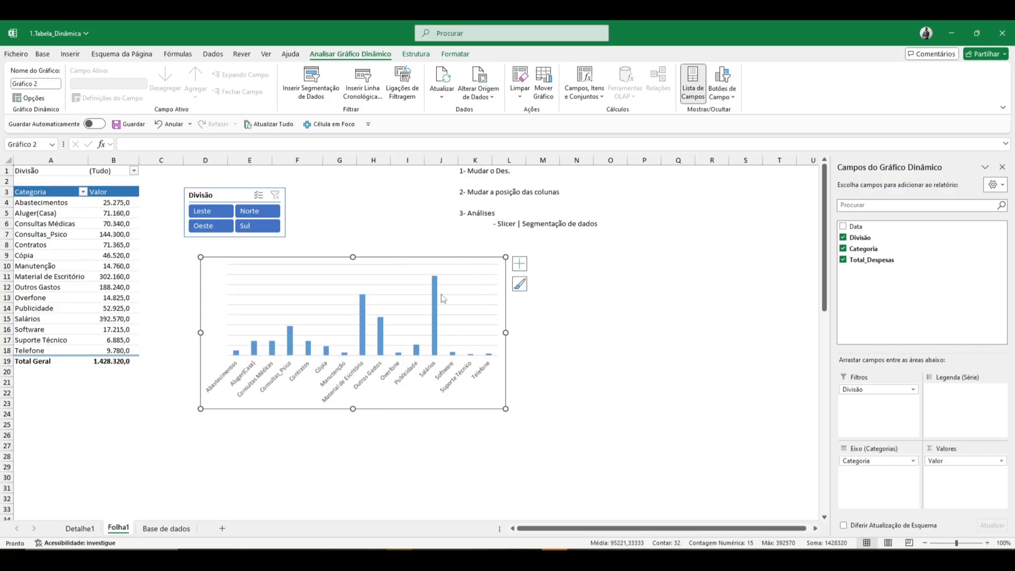
- Add the primary vertical axis back to the pivot chart
{"action": "left_click", "coordinate": [434, 296]}
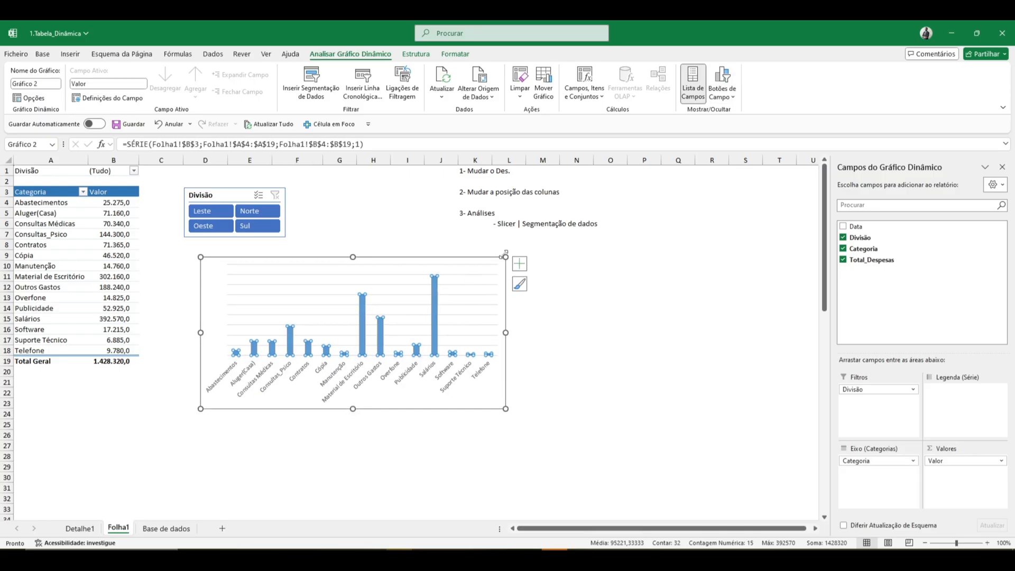
{"action": "left_click", "coordinate": [518, 264]}
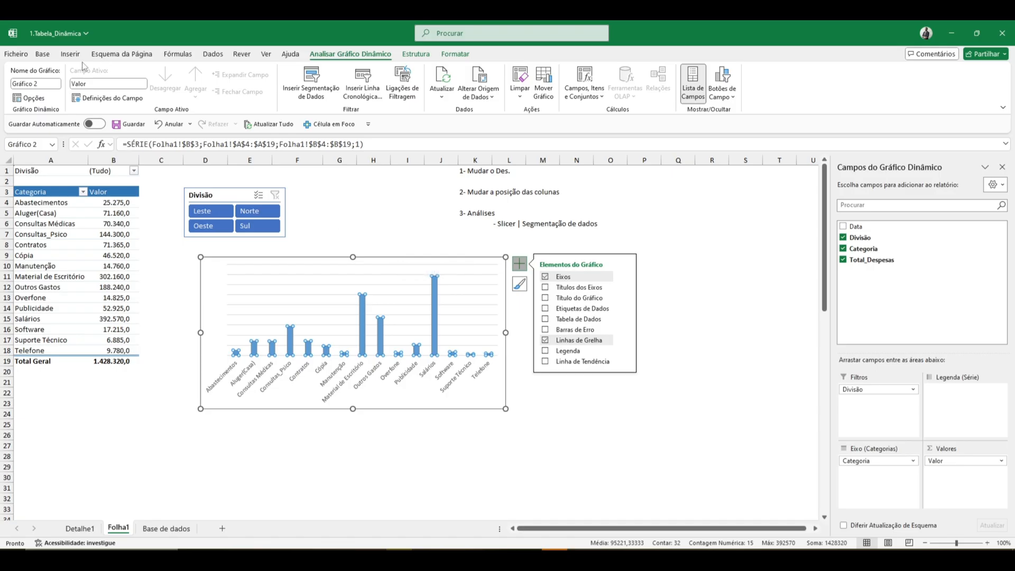
{"action": "left_click", "coordinate": [414, 55]}
{"action": "left_click", "coordinate": [360, 54]}
{"action": "left_click", "coordinate": [413, 55]}
{"action": "left_click", "coordinate": [39, 82]}
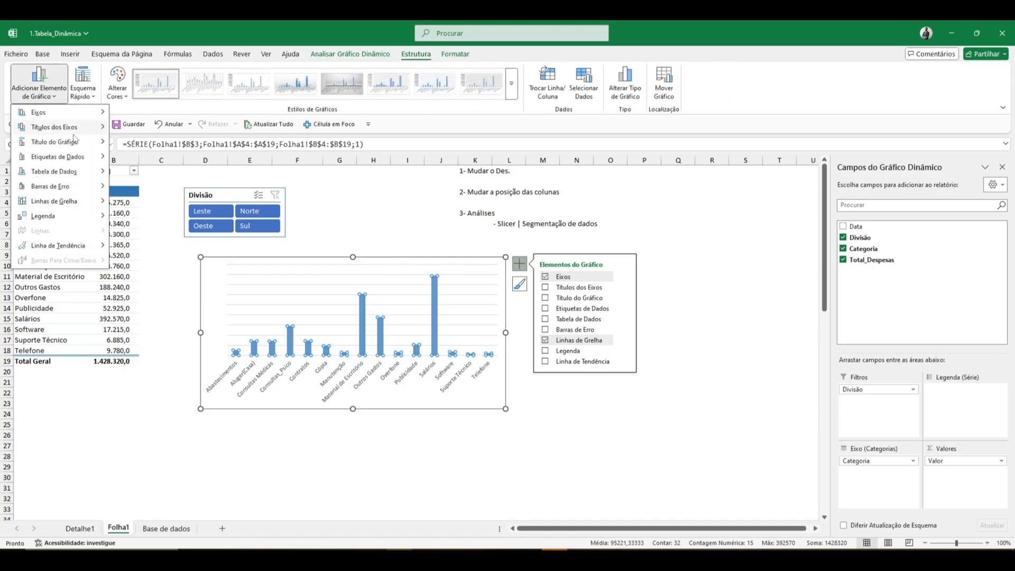
{"action": "mouse_move", "coordinate": [74, 136]}
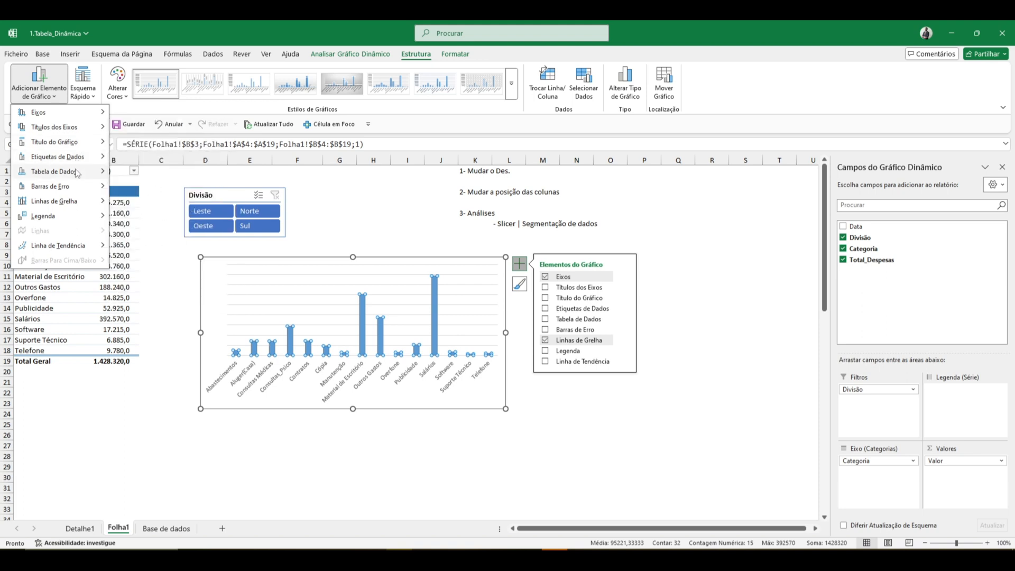
{"action": "mouse_move", "coordinate": [76, 180]}
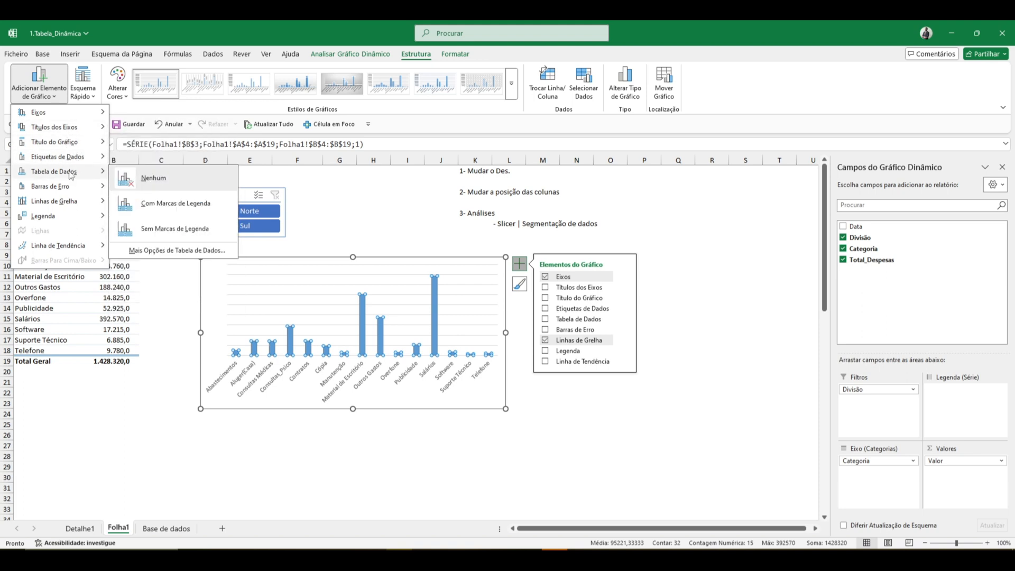
{"action": "mouse_move", "coordinate": [52, 113]}
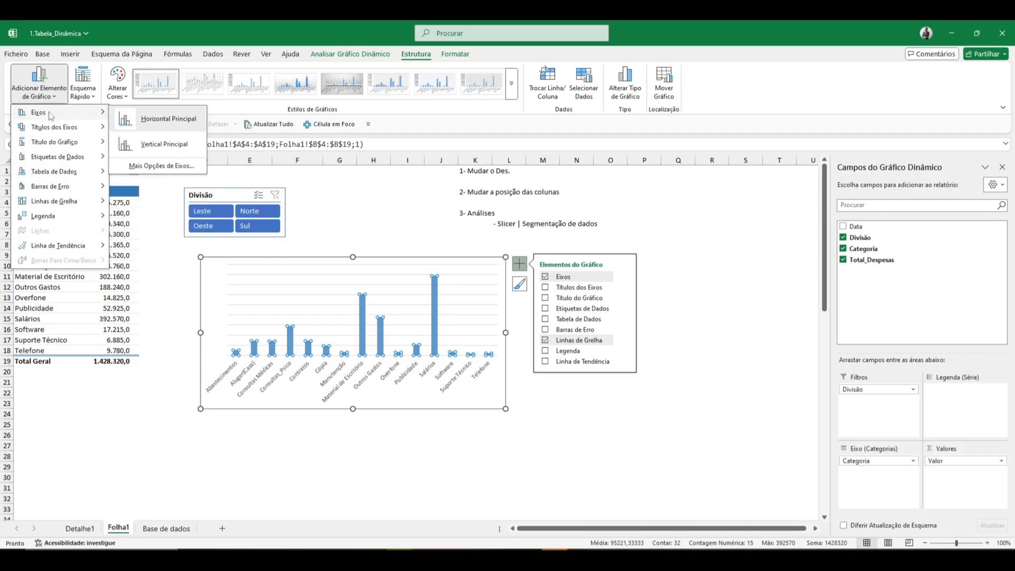
{"action": "left_click", "coordinate": [128, 145]}
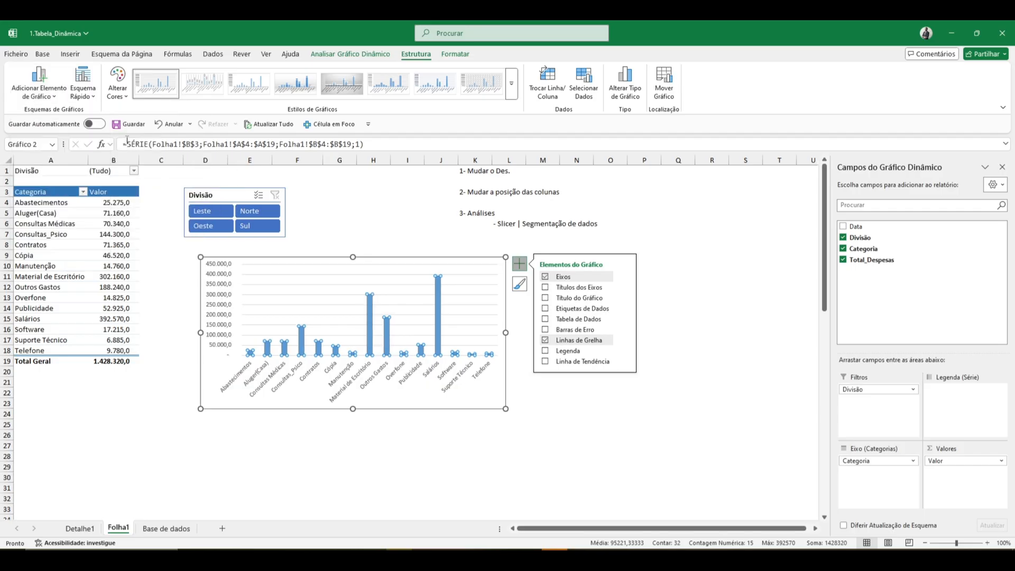
- Move the pivot chart up beside the pivot table, starting around cell C4, and place the Divisão slicer beneath it around row 21
{"action": "double_click", "coordinate": [468, 263]}
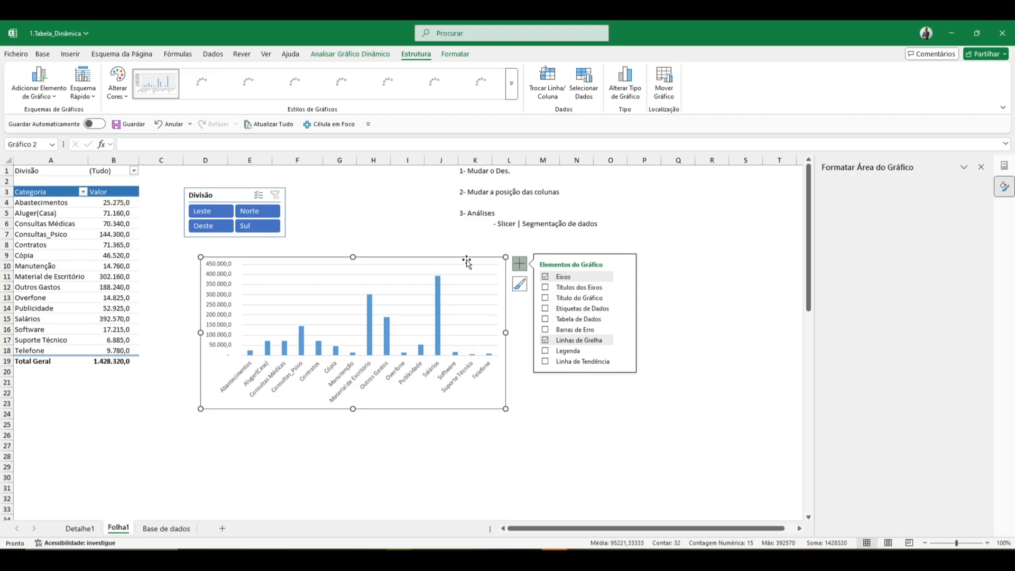
{"action": "mouse_move", "coordinate": [461, 272]}
{"action": "left_mouse_down"}
{"action": "mouse_move", "coordinate": [443, 293]}
{"action": "mouse_move", "coordinate": [418, 261]}
{"action": "left_mouse_up"}
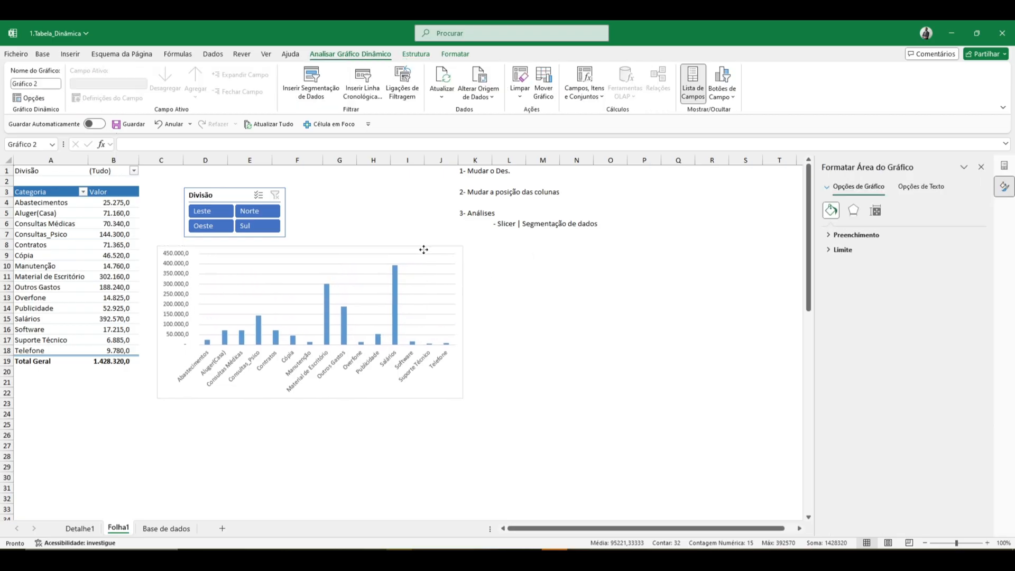
{"action": "left_click_drag", "start_coordinate": [227, 195], "coordinate": [538, 285]}
{"action": "left_click_drag", "start_coordinate": [251, 245], "coordinate": [235, 200]}
{"action": "left_click_drag", "start_coordinate": [538, 276], "coordinate": [196, 376]}
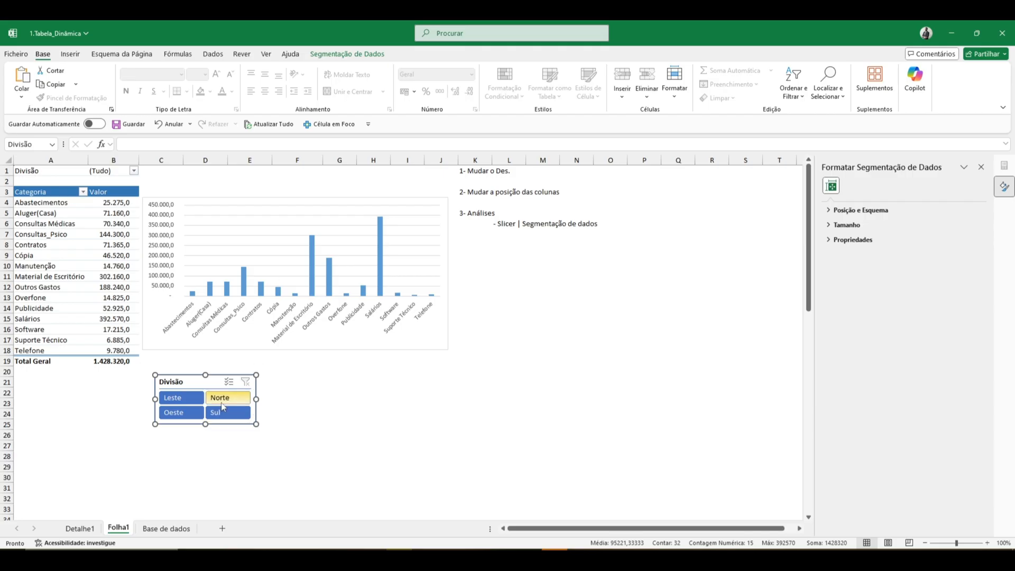
- Filter the pivot table by Leste, Norte and Sul in turn, combine Leste with Sul, and clear the Divisão slicer's filter
{"action": "left_click", "coordinate": [193, 400]}
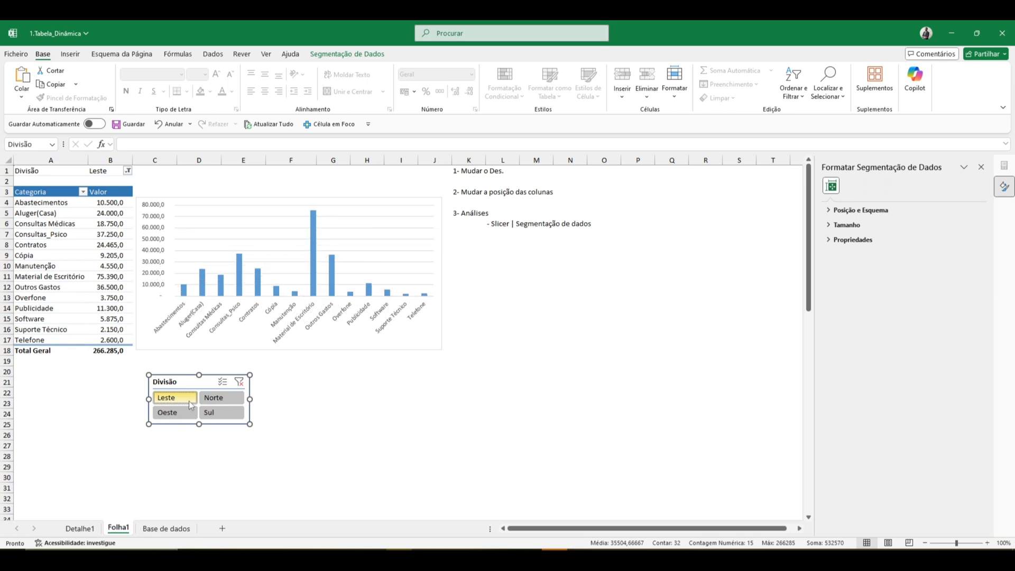
{"action": "left_click", "coordinate": [222, 400]}
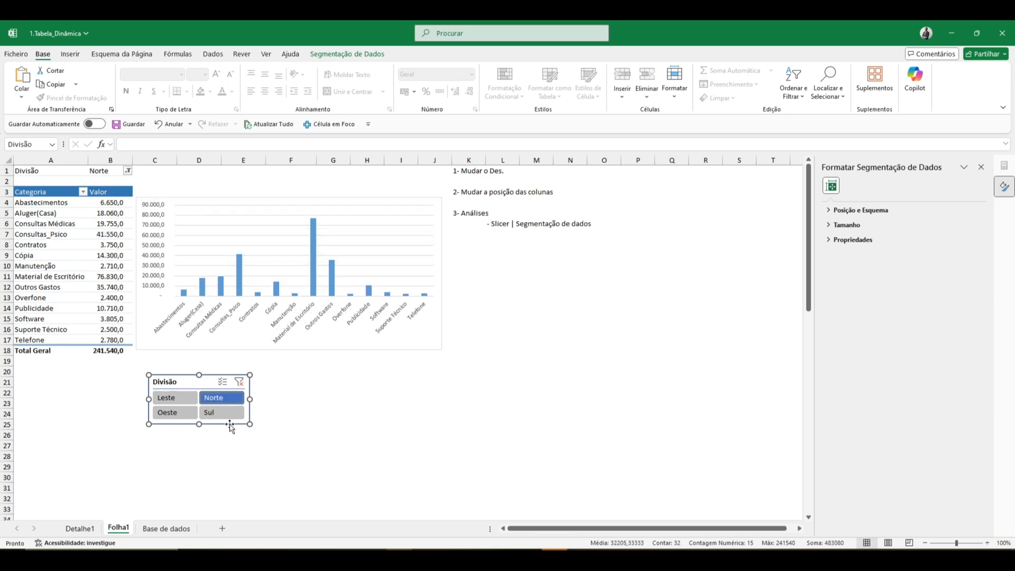
{"action": "left_click", "coordinate": [218, 418]}
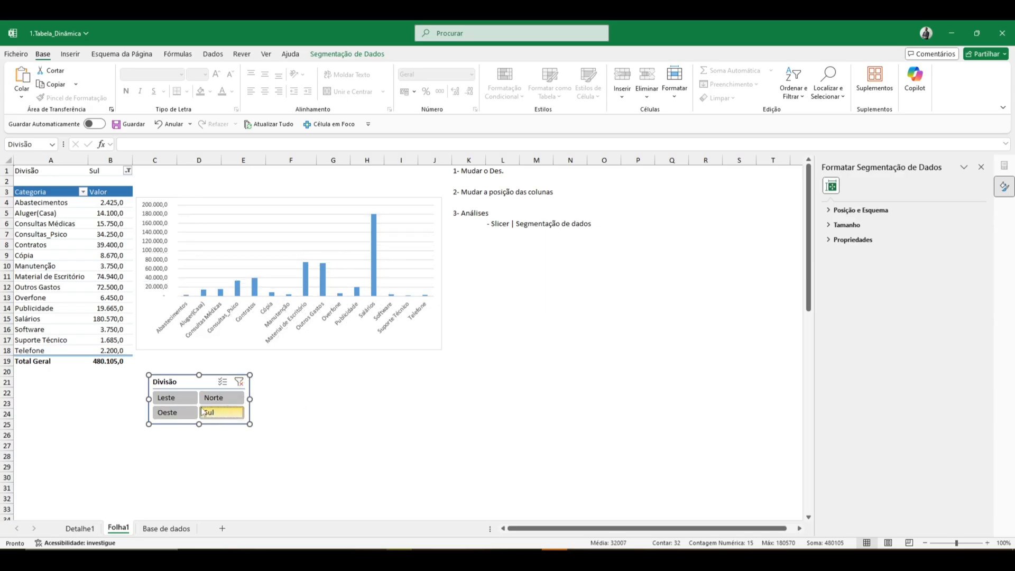
{"action": "left_click", "coordinate": [185, 401], "text": "ctrl"}
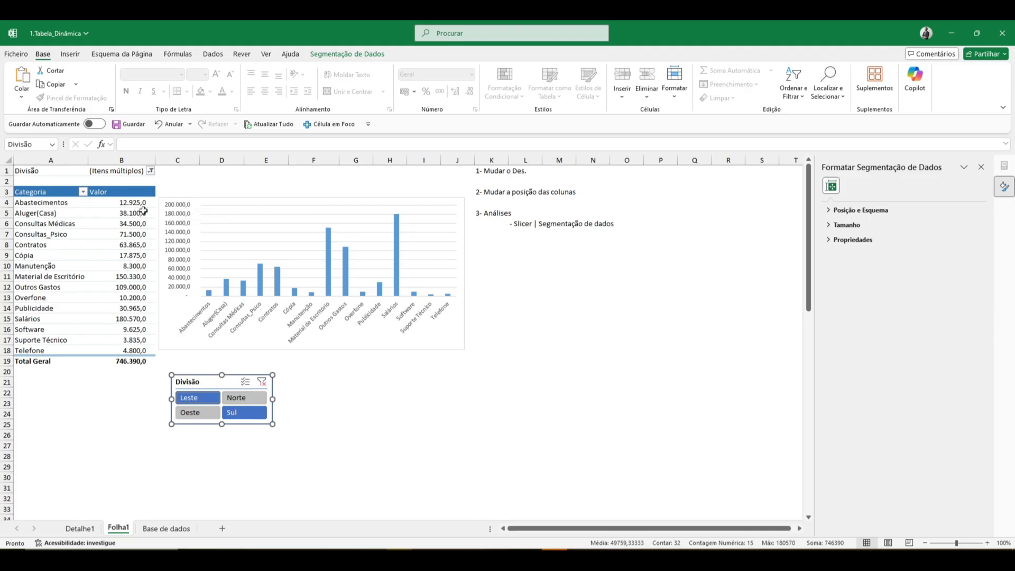
{"action": "left_click", "coordinate": [128, 244]}
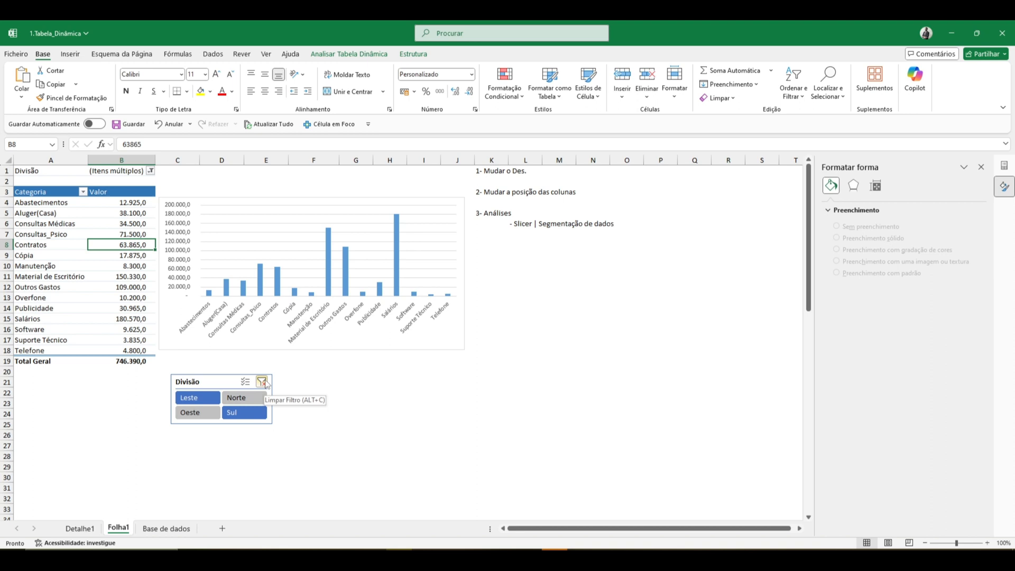
{"action": "left_click", "coordinate": [261, 382]}
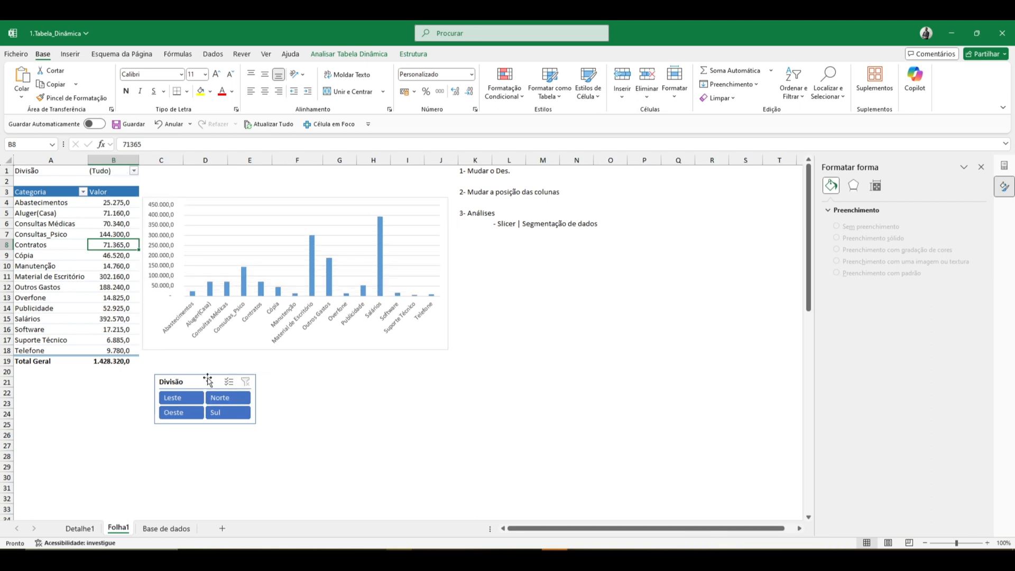
- Move the pivot chart below the pivot table, starting around row 21, and the Divisão slicer beside the table around cell C3
{"action": "left_click_drag", "start_coordinate": [206, 380], "coordinate": [507, 247]}
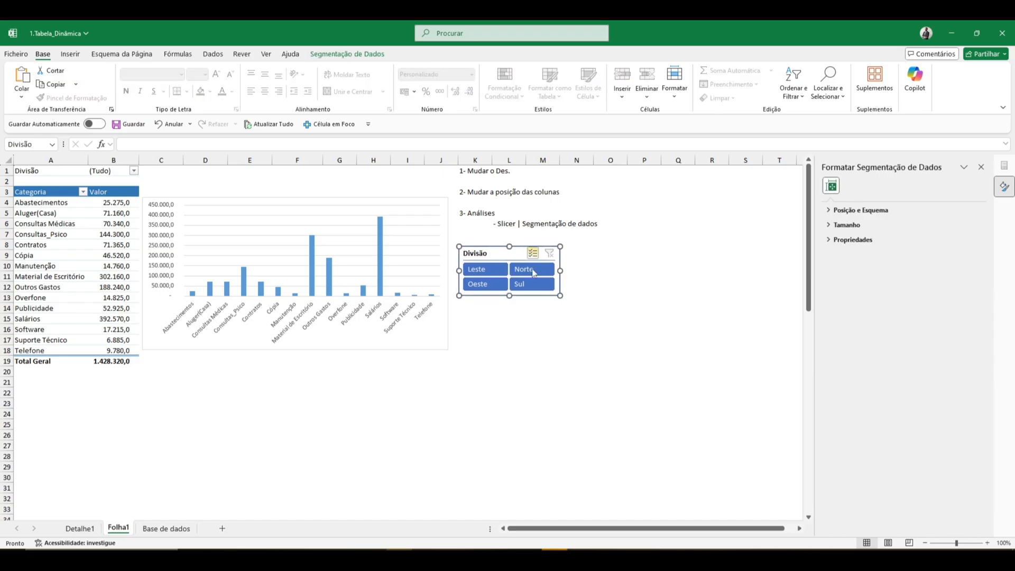
{"action": "left_click", "coordinate": [528, 318]}
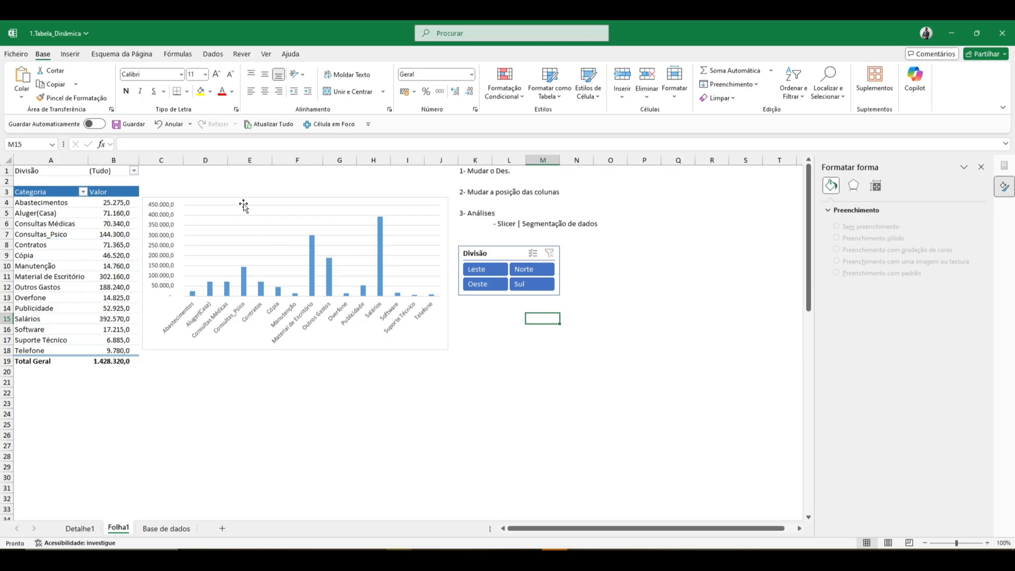
{"action": "left_click_drag", "start_coordinate": [241, 199], "coordinate": [98, 379]}
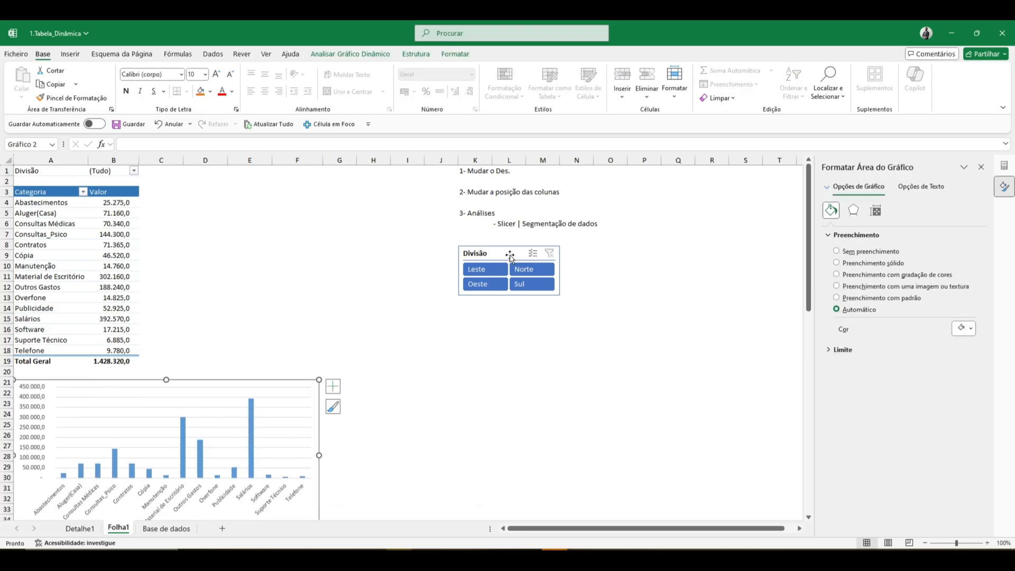
{"action": "left_click_drag", "start_coordinate": [493, 248], "coordinate": [190, 188]}
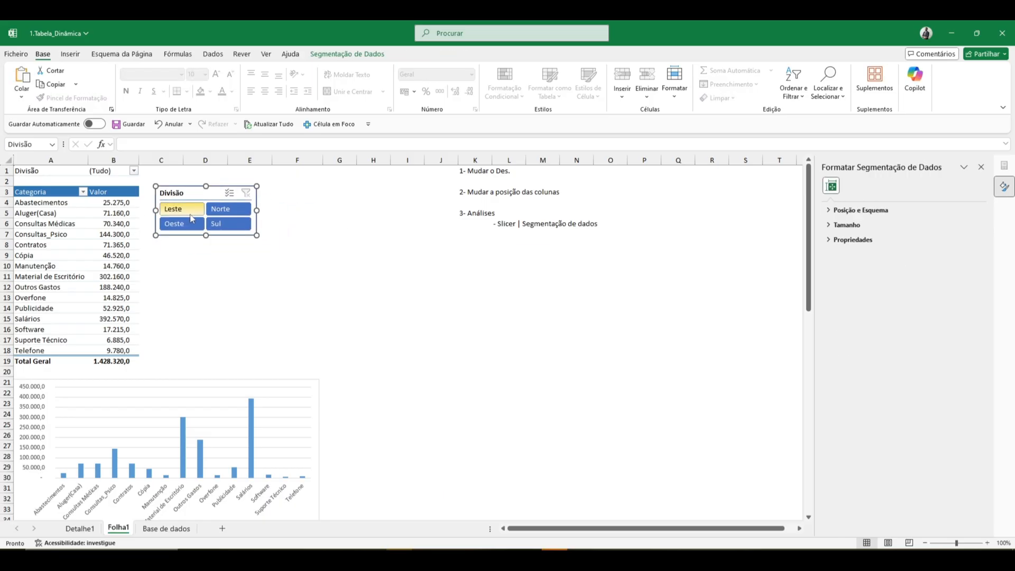
- Insert a slicer for the pivot table's Data field, and delete that slicer
{"action": "left_click", "coordinate": [82, 235]}
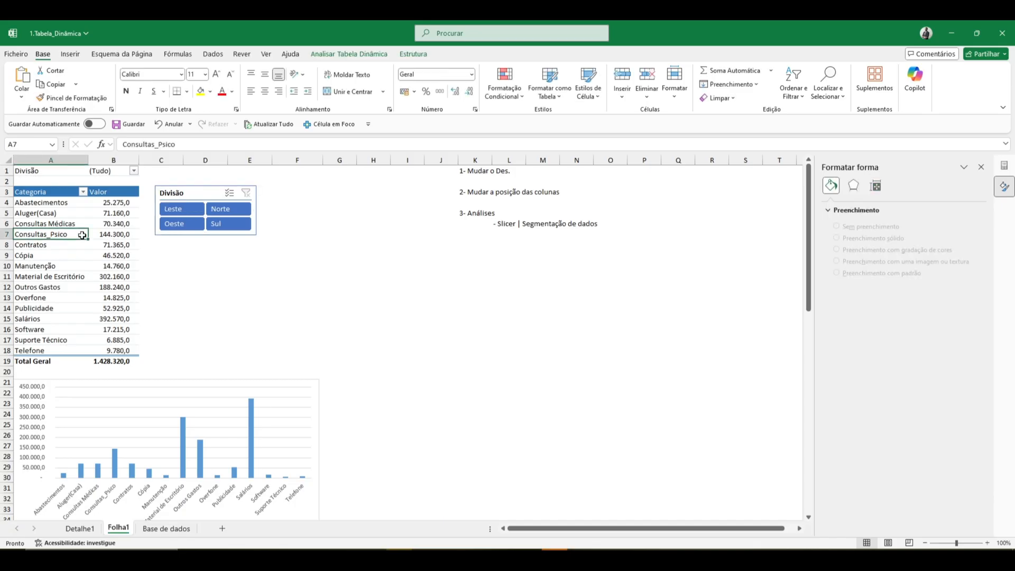
{"action": "left_click", "coordinate": [350, 54]}
{"action": "left_click", "coordinate": [374, 77]}
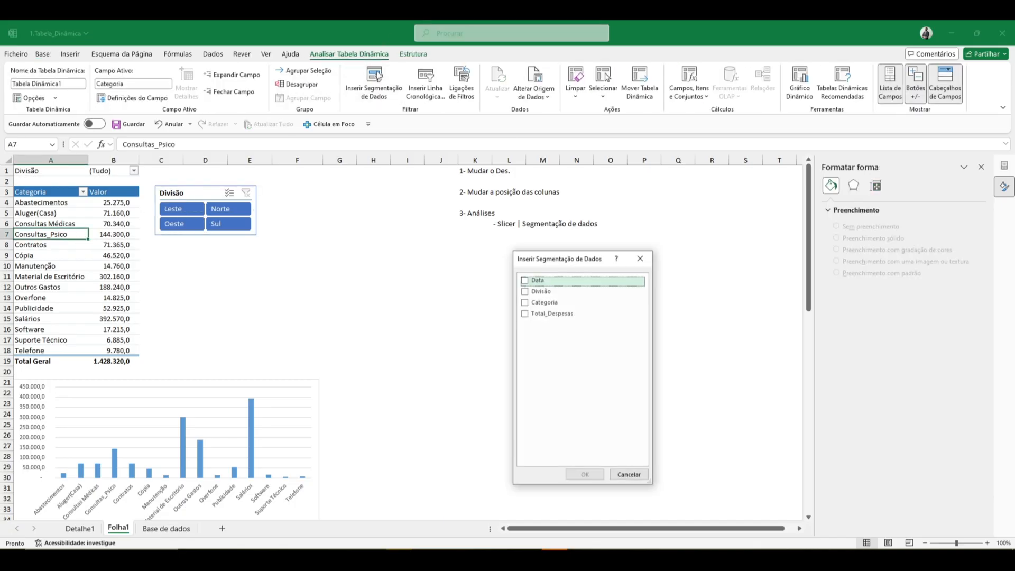
{"action": "left_click", "coordinate": [525, 281]}
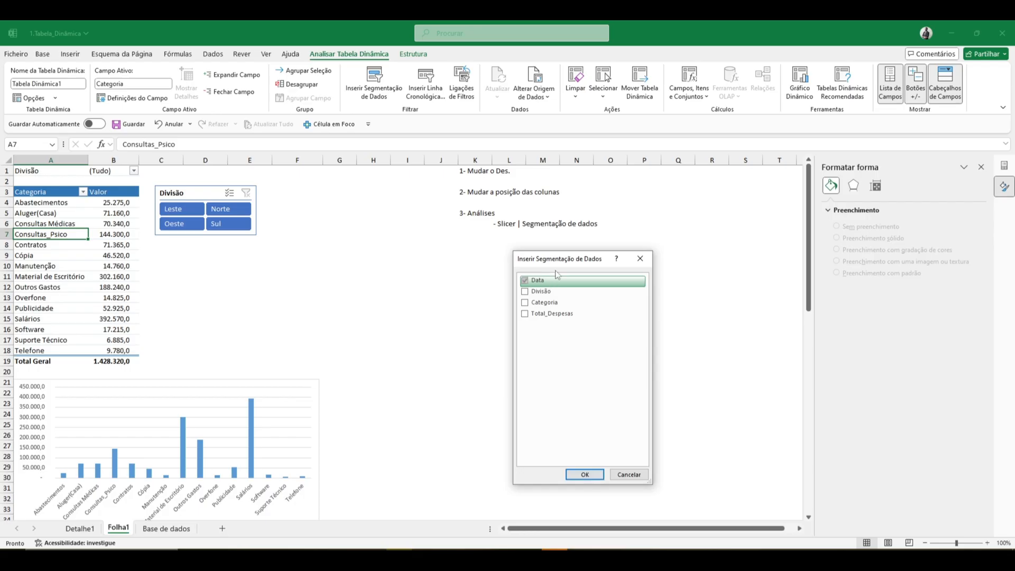
{"action": "left_click_drag", "start_coordinate": [598, 252], "coordinate": [598, 222]}
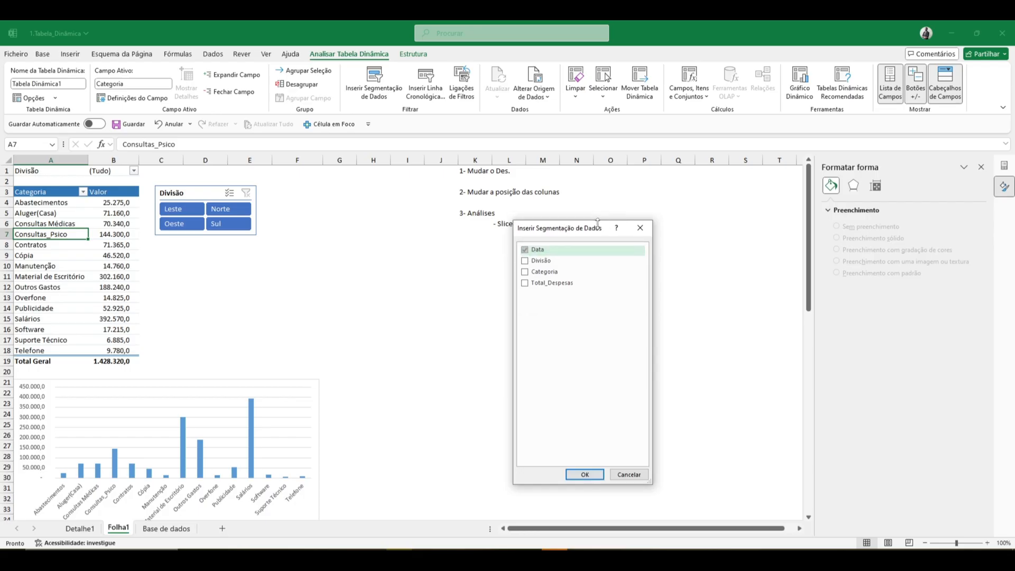
{"action": "left_click", "coordinate": [575, 476]}
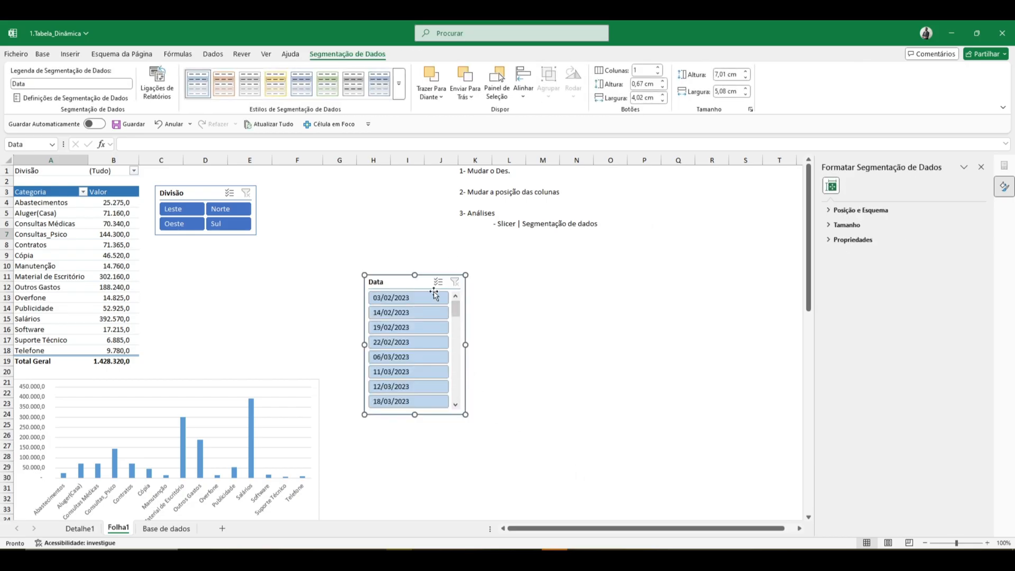
{"action": "key", "text": "Delete"}
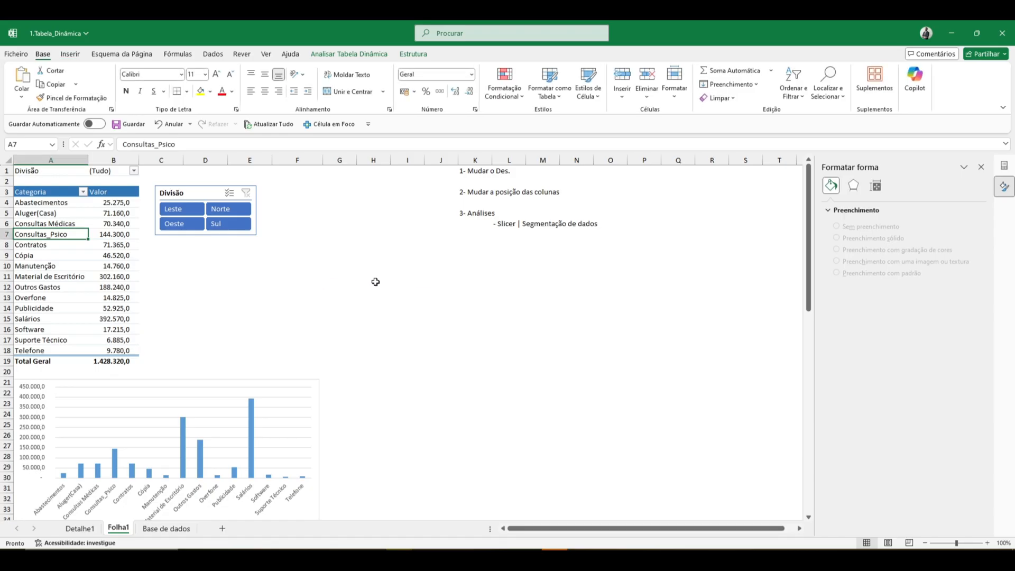
- Examine the dates in the Data column of the Base de dados sheet and return to the Folha1 sheet
{"action": "left_click", "coordinate": [106, 276]}
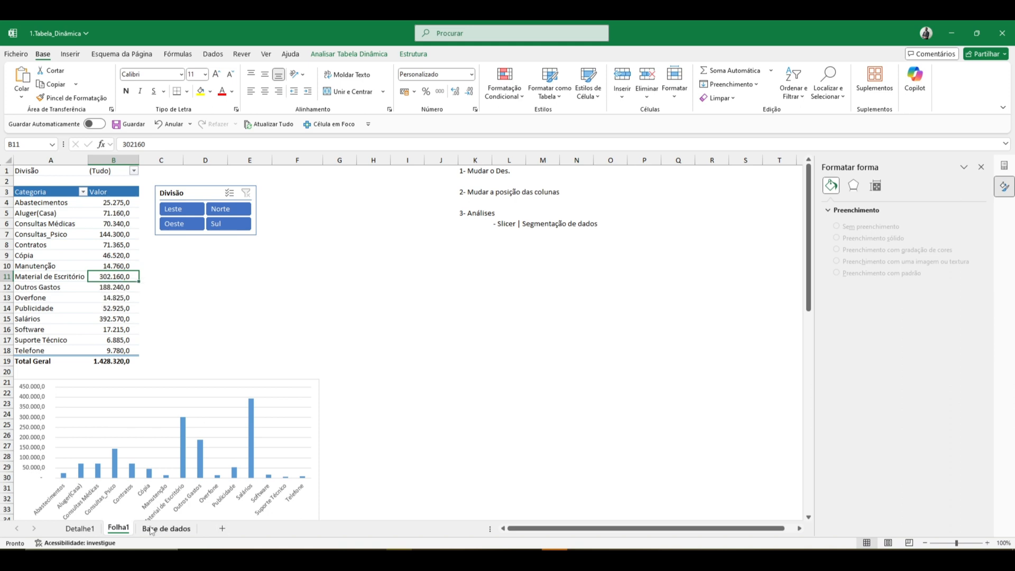
{"action": "left_click", "coordinate": [167, 528]}
{"action": "left_click_drag", "start_coordinate": [36, 179], "coordinate": [37, 334]}
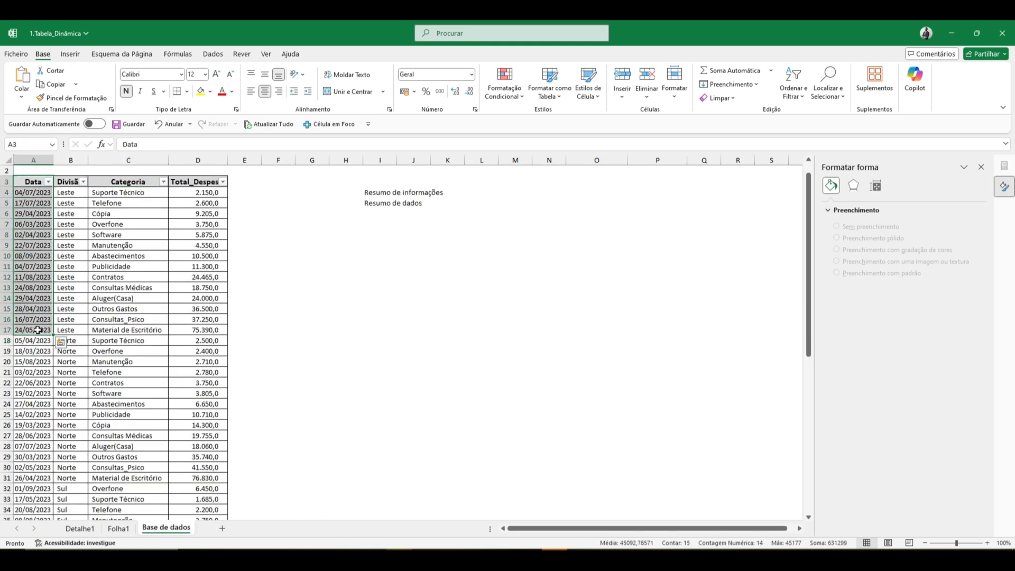
{"action": "left_click", "coordinate": [40, 234]}
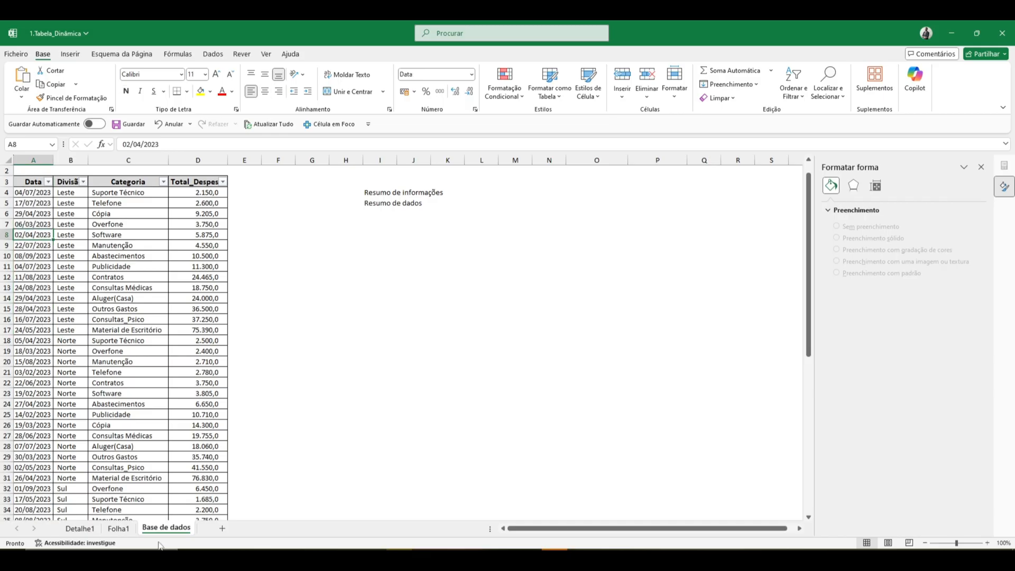
{"action": "left_click", "coordinate": [117, 530]}
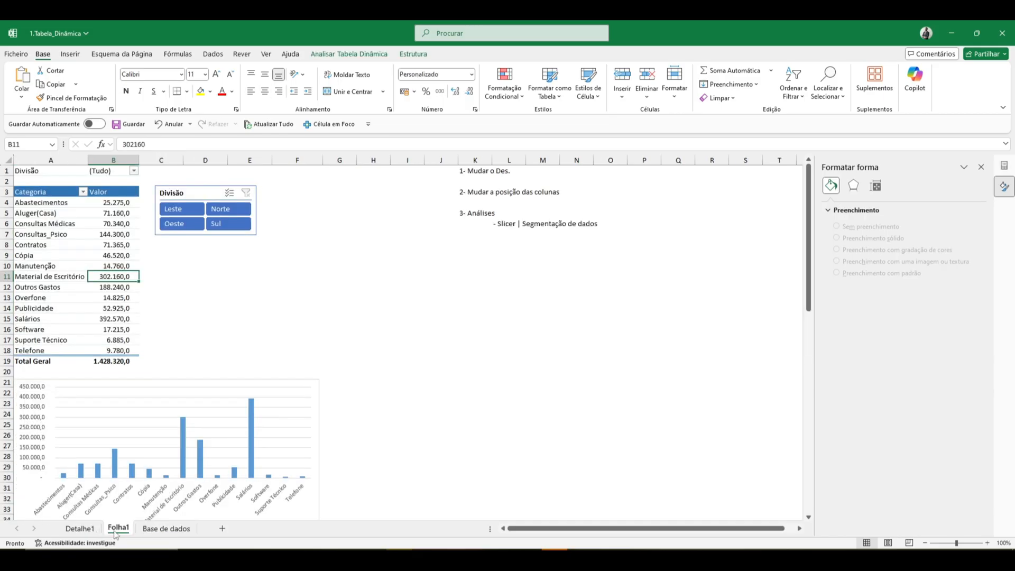
- Rename the Folha1 sheet as Pivot
{"action": "double_click", "coordinate": [117, 529]}
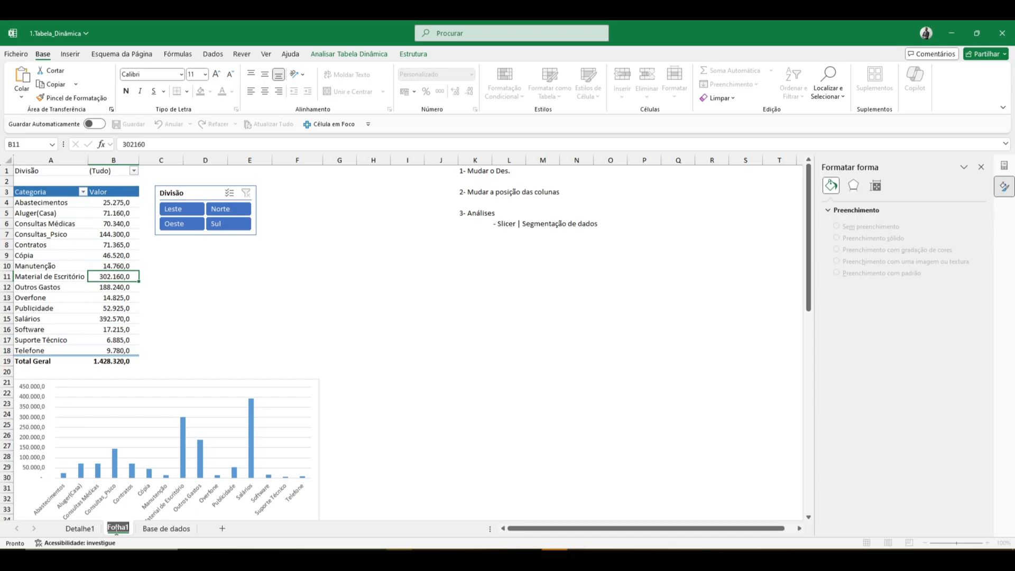
{"action": "type", "text": "Pivot"}
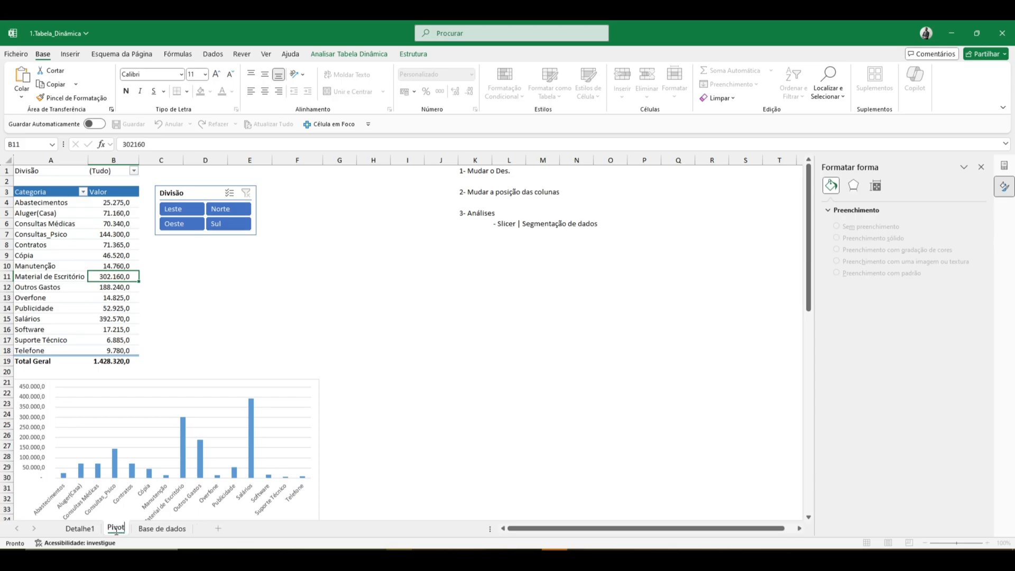
{"action": "key", "text": "Return"}
{"action": "left_click", "coordinate": [116, 359]}
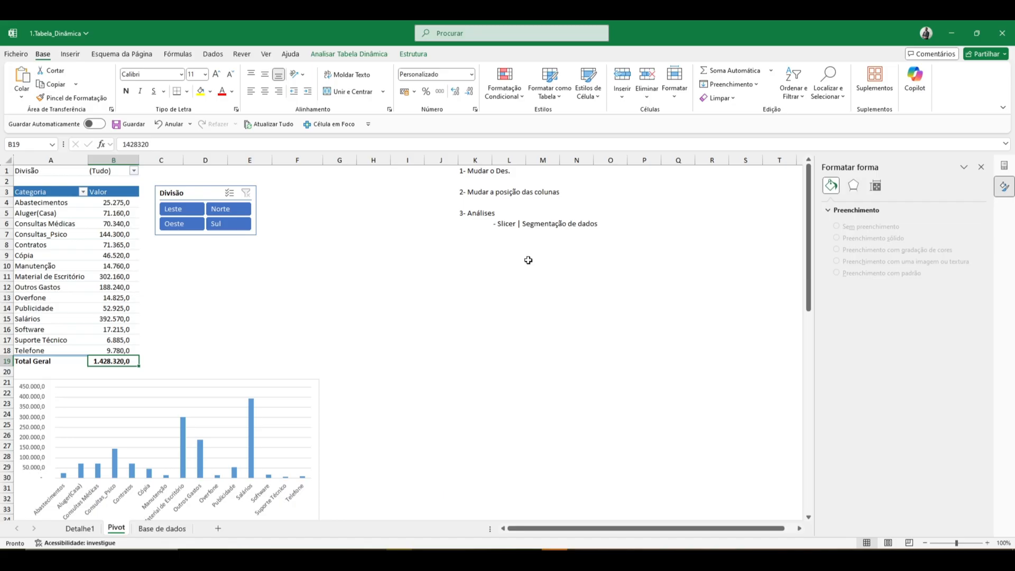
- Add the note "- Linda de Tempo (Cronológica)" in cell L7, under the Slicer note
{"action": "left_click", "coordinate": [505, 238]}
{"action": "type", "text": "'"}
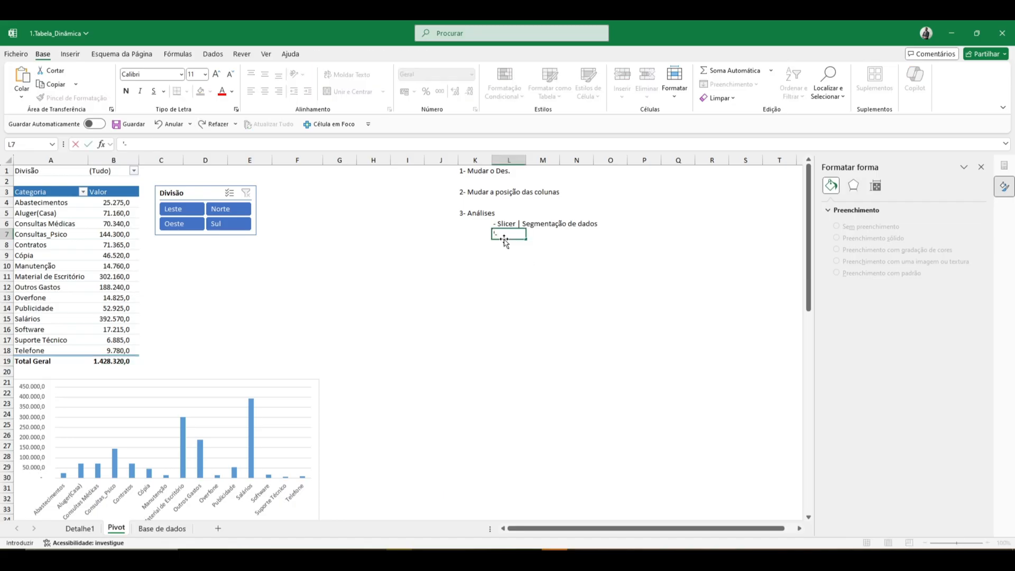
{"action": "type", "text": "- Linda de Tempo"}
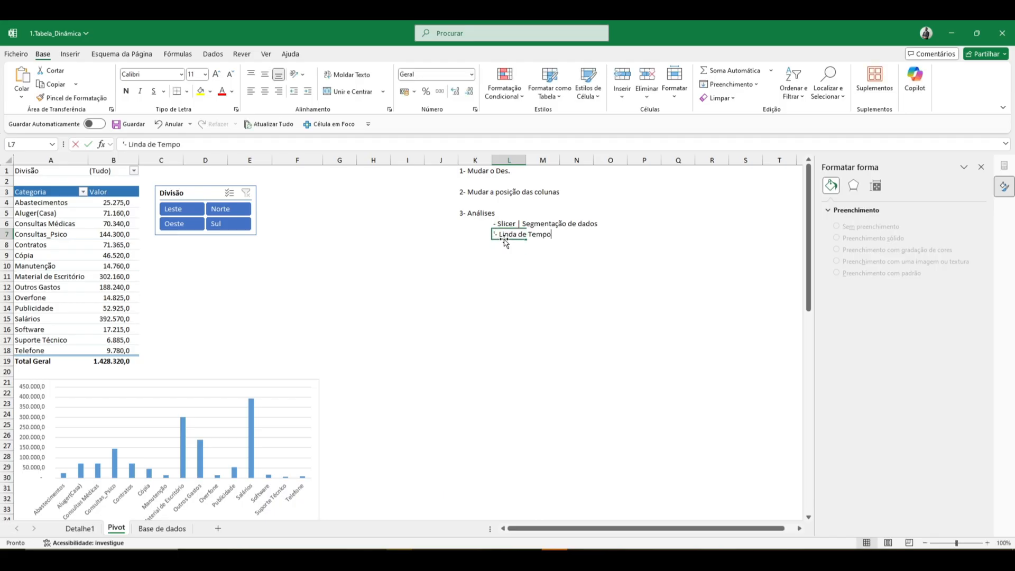
{"action": "double_click", "coordinate": [505, 241]}
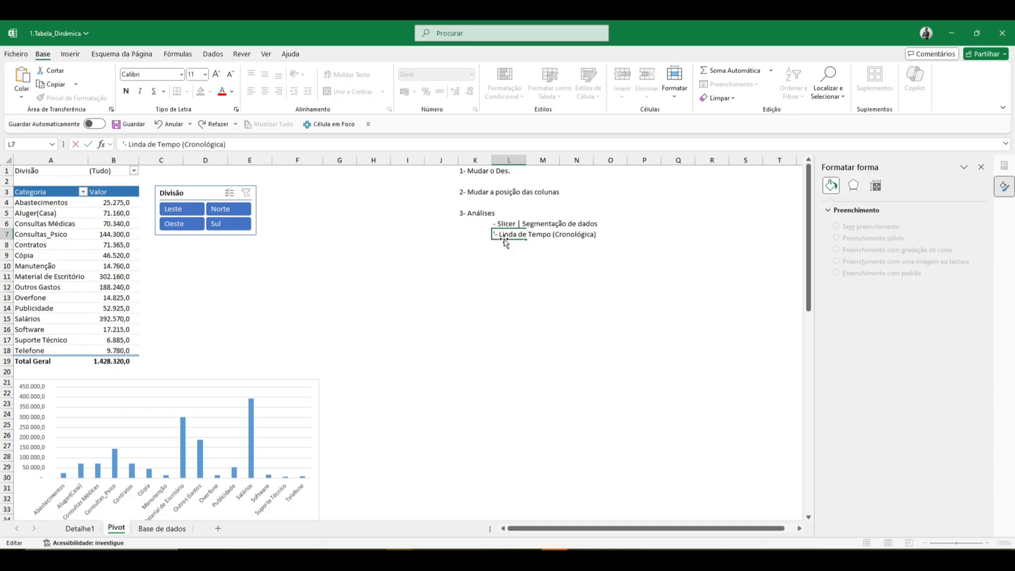
{"action": "key", "text": "Return"}
{"action": "key", "text": "Up"}
{"action": "key", "text": "Left"}
{"action": "key", "text": "ctrl+Left"}
{"action": "key", "text": "ctrl+Left"}
{"action": "key", "text": "Right"}
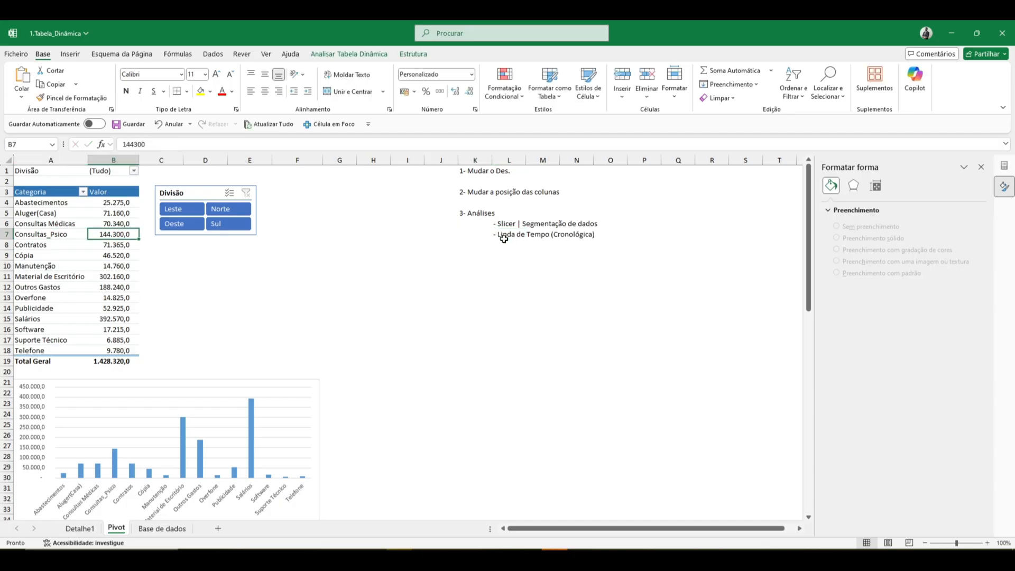
- Insert a timeline for the pivot table's Data field
{"action": "left_click", "coordinate": [105, 363]}
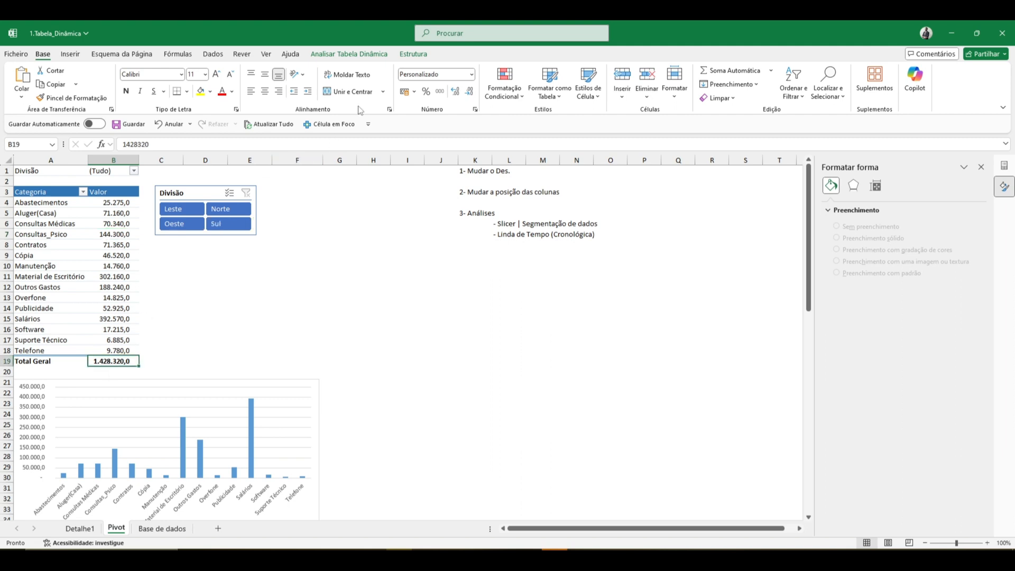
{"action": "left_click", "coordinate": [342, 55]}
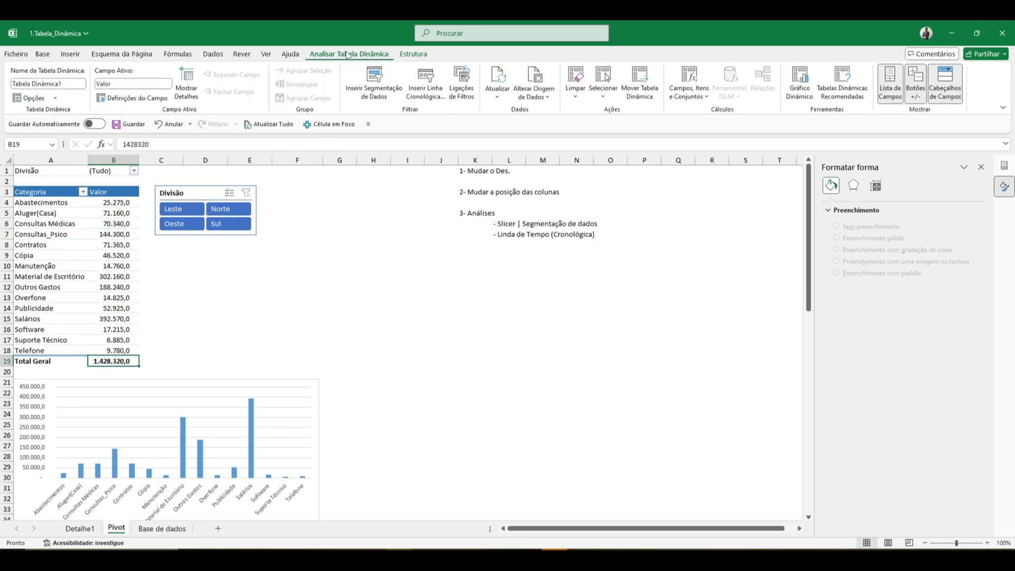
{"action": "left_click", "coordinate": [426, 79]}
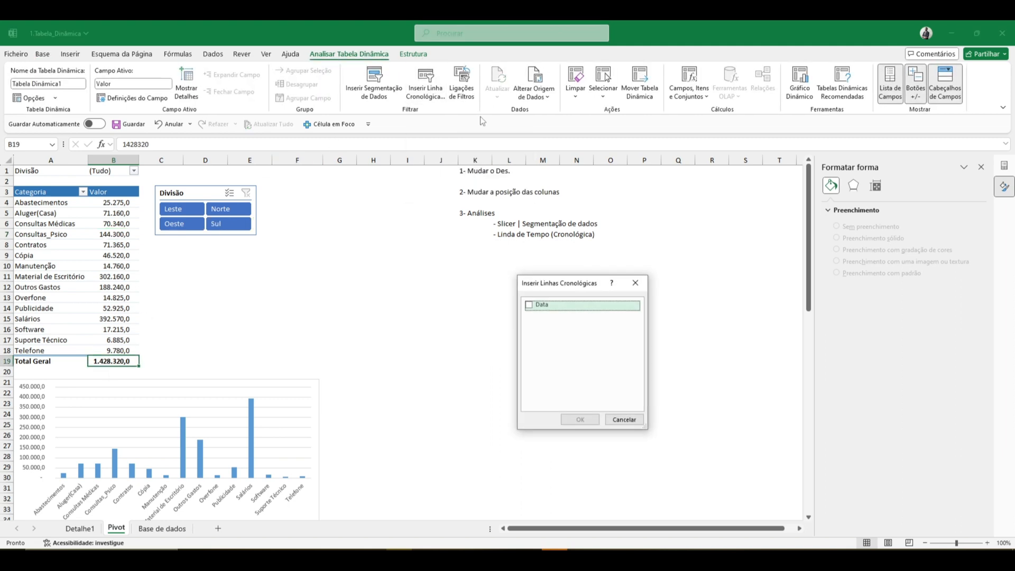
{"action": "left_click", "coordinate": [530, 305]}
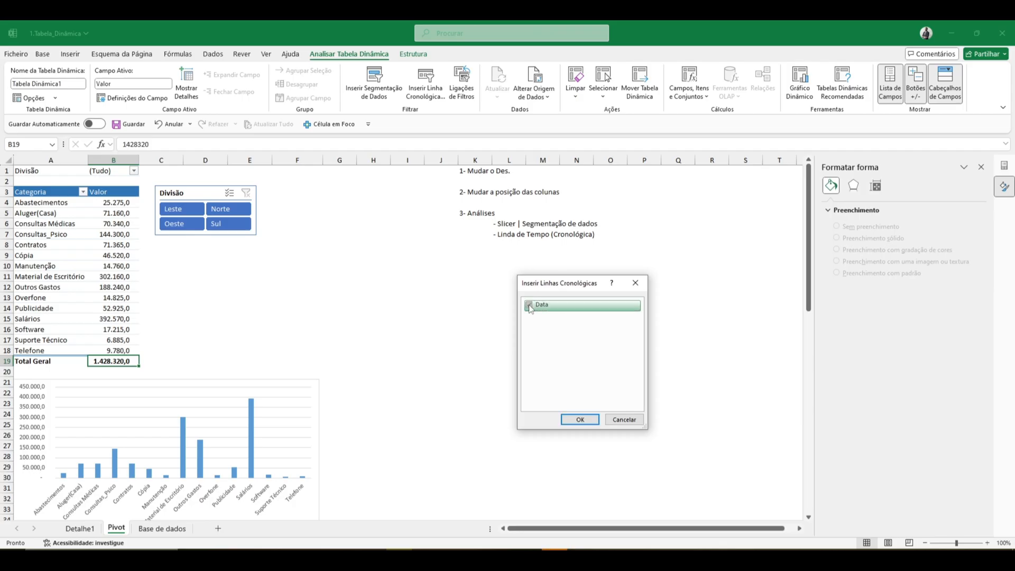
{"action": "left_click", "coordinate": [574, 421]}
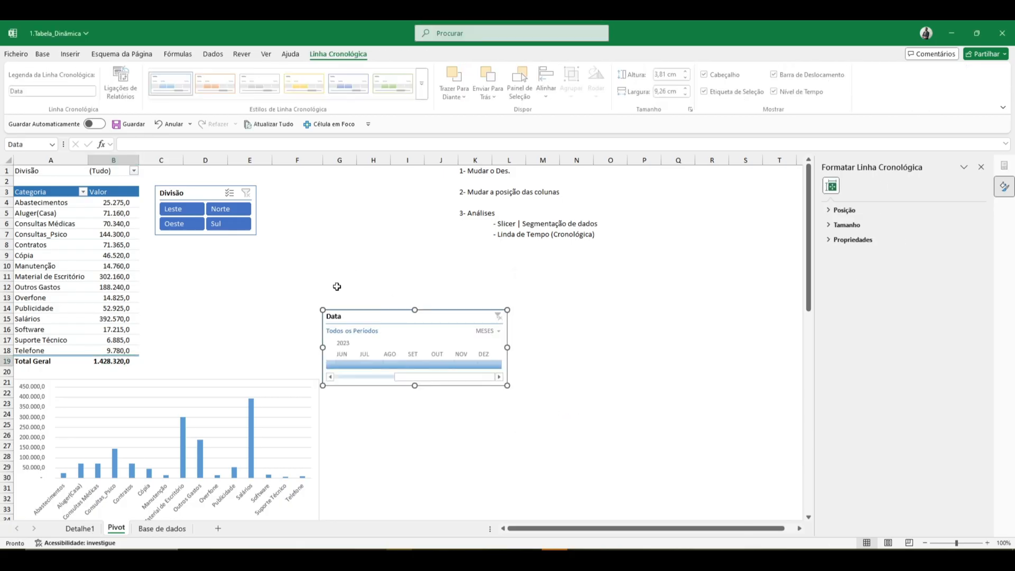
- Set the Data timeline's time level to TRIMESTRES and place the timeline beside the Divisão slicer
{"action": "left_click_drag", "start_coordinate": [379, 311], "coordinate": [220, 252]}
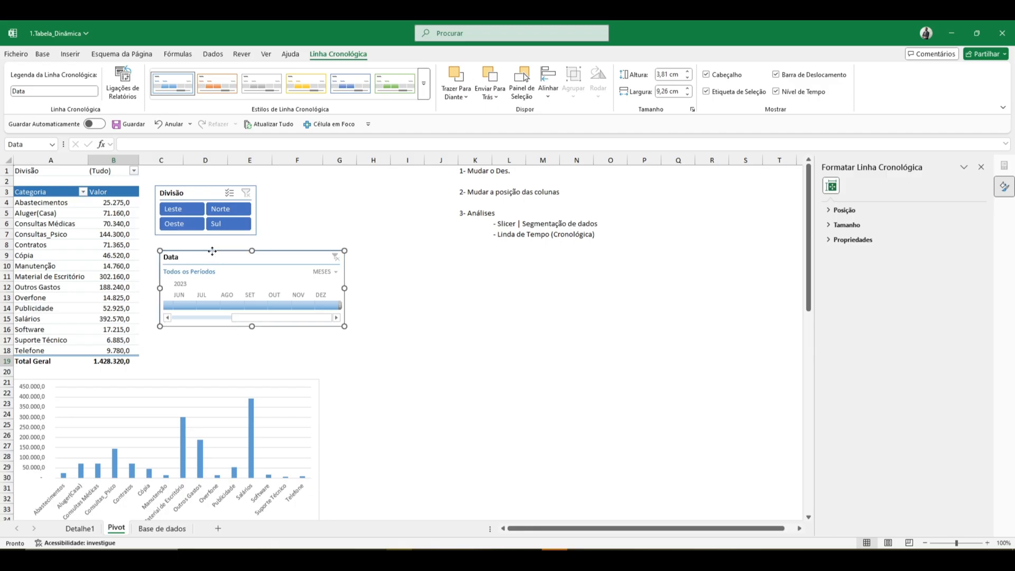
{"action": "left_click_drag", "start_coordinate": [210, 249], "coordinate": [209, 245]}
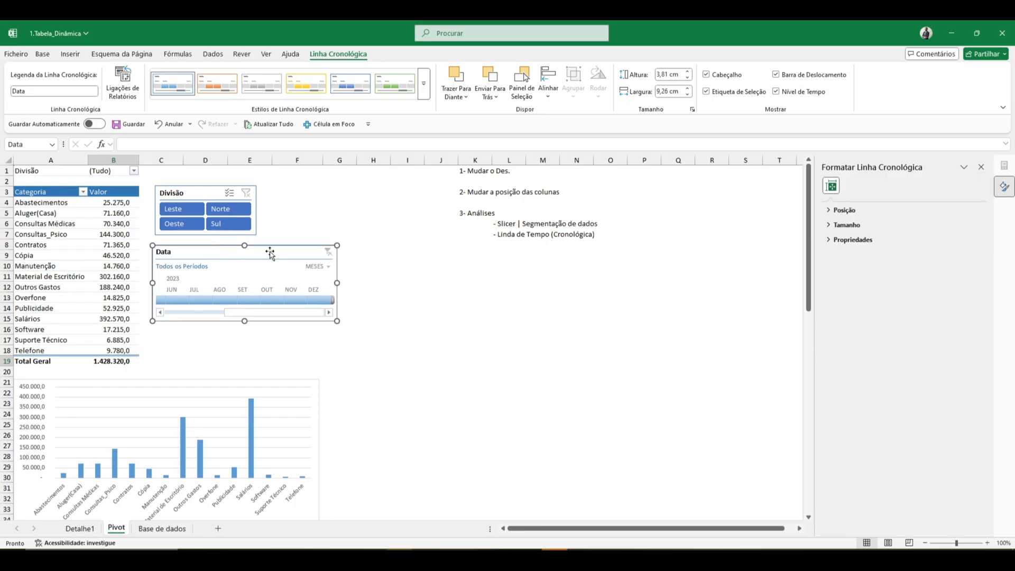
{"action": "left_click", "coordinate": [328, 268]}
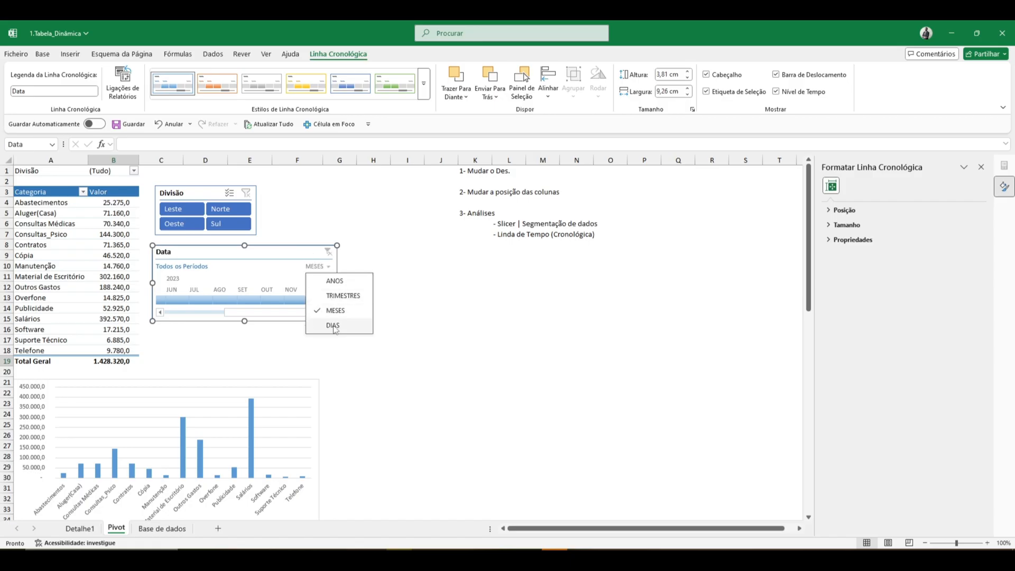
{"action": "left_click", "coordinate": [337, 282]}
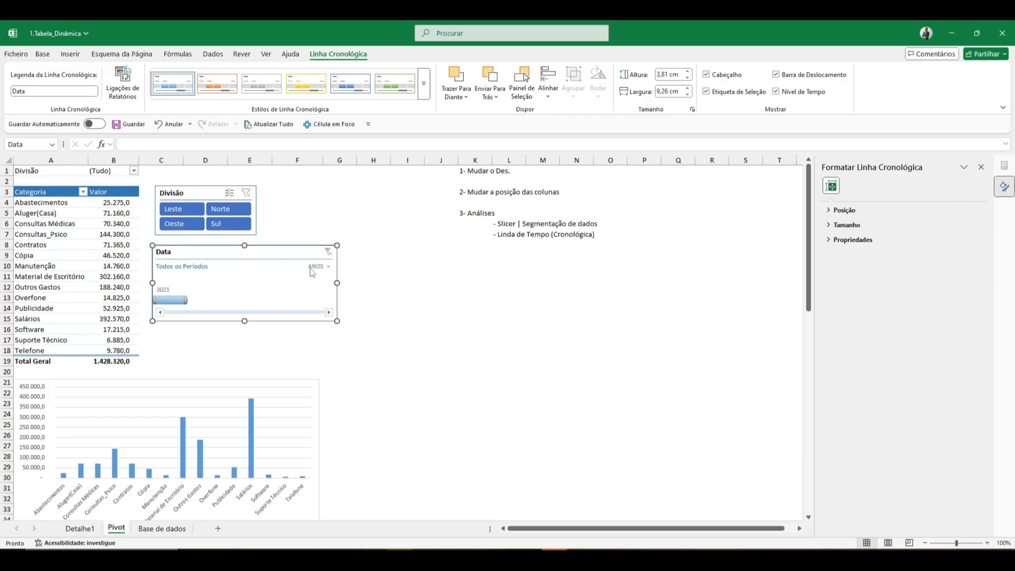
{"action": "left_click", "coordinate": [320, 268]}
{"action": "left_click", "coordinate": [337, 294]}
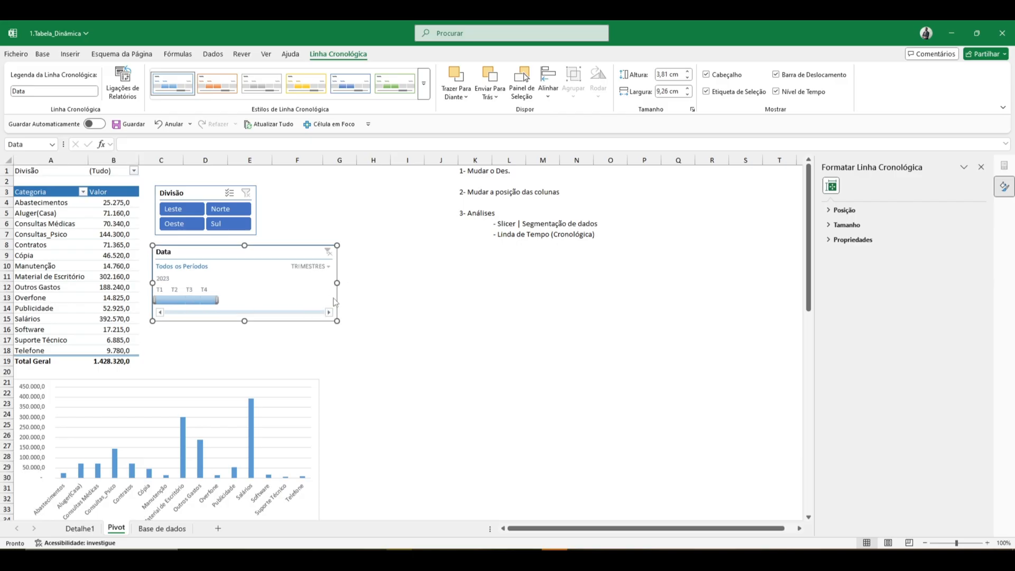
{"action": "left_click_drag", "start_coordinate": [299, 253], "coordinate": [407, 193]}
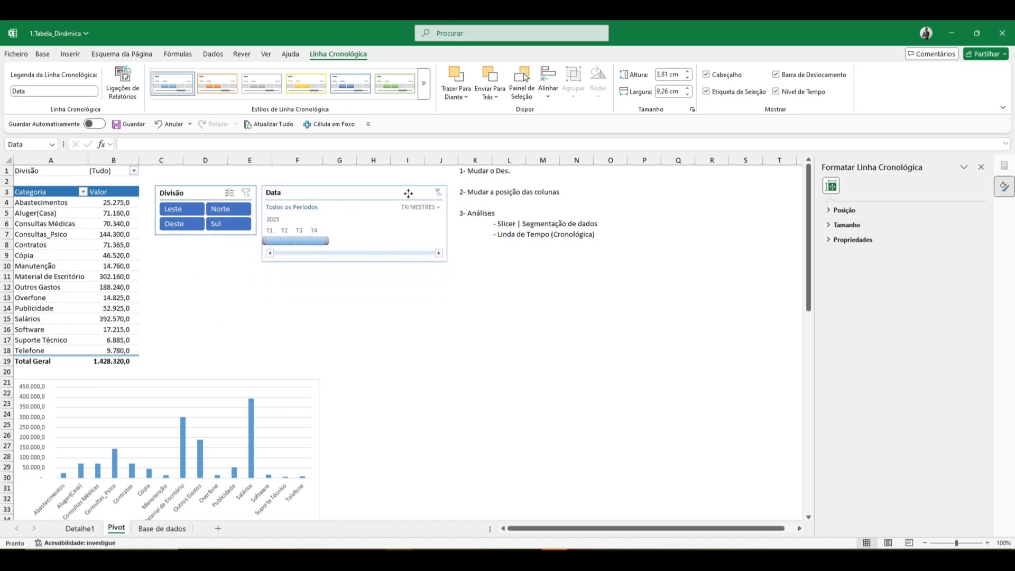
- Filter the pivot table by different 2023 quarters on the Data timeline, ending with the range T1 - T3
{"action": "left_click", "coordinate": [270, 241]}
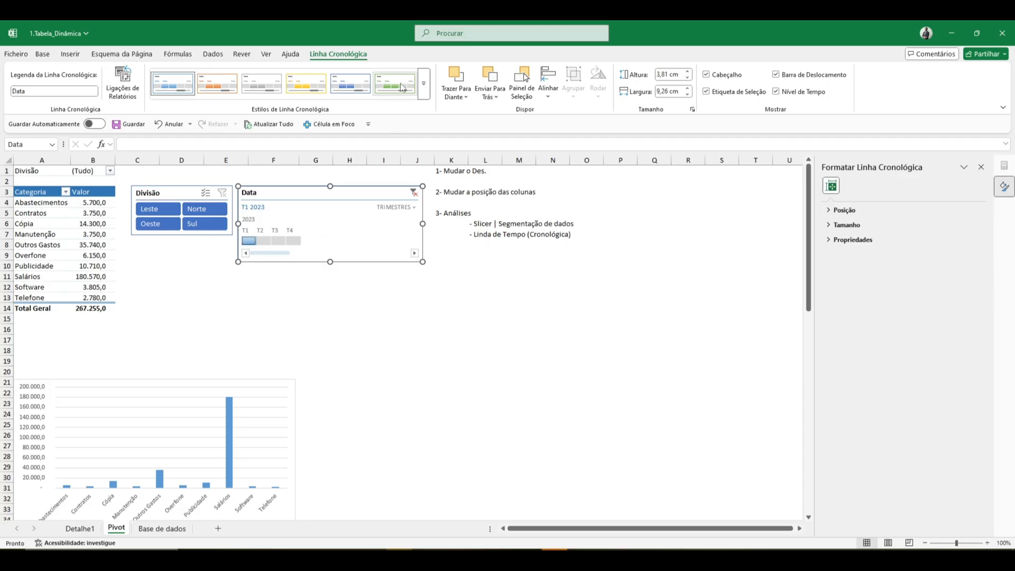
{"action": "left_click", "coordinate": [265, 241]}
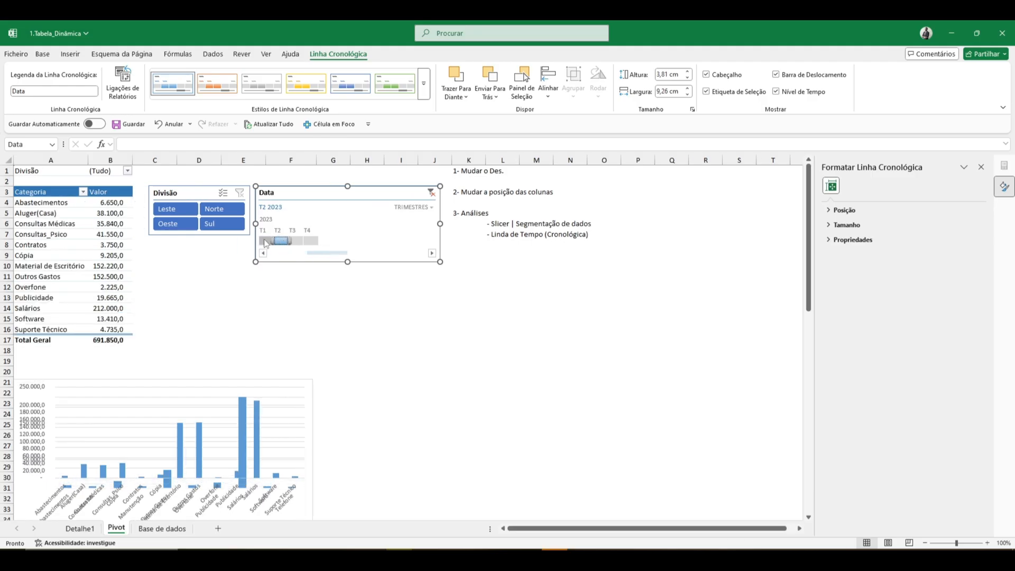
{"action": "left_click", "coordinate": [299, 241]}
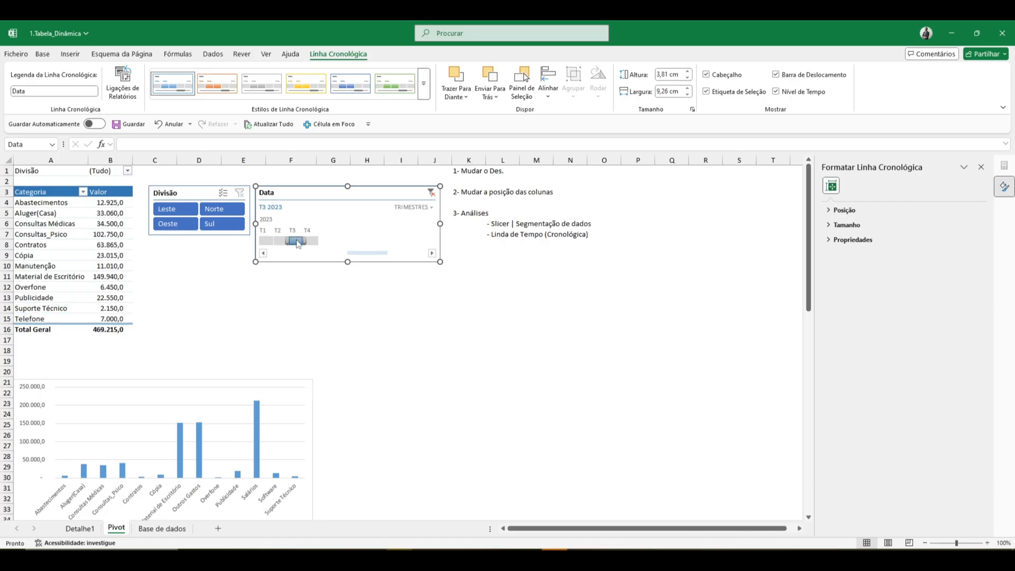
{"action": "left_click_drag", "start_coordinate": [318, 242], "coordinate": [327, 243]}
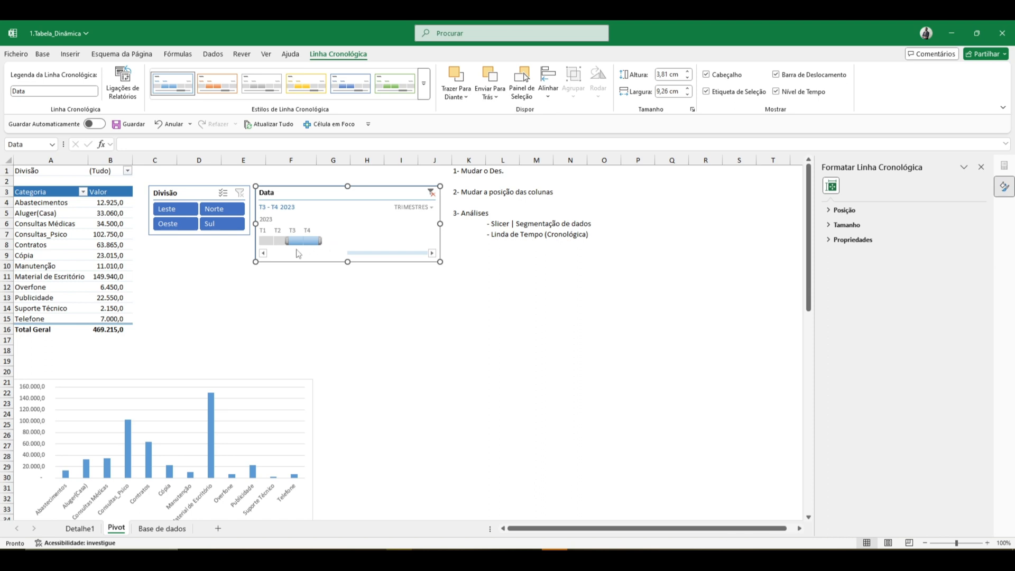
{"action": "left_click", "coordinate": [282, 241]}
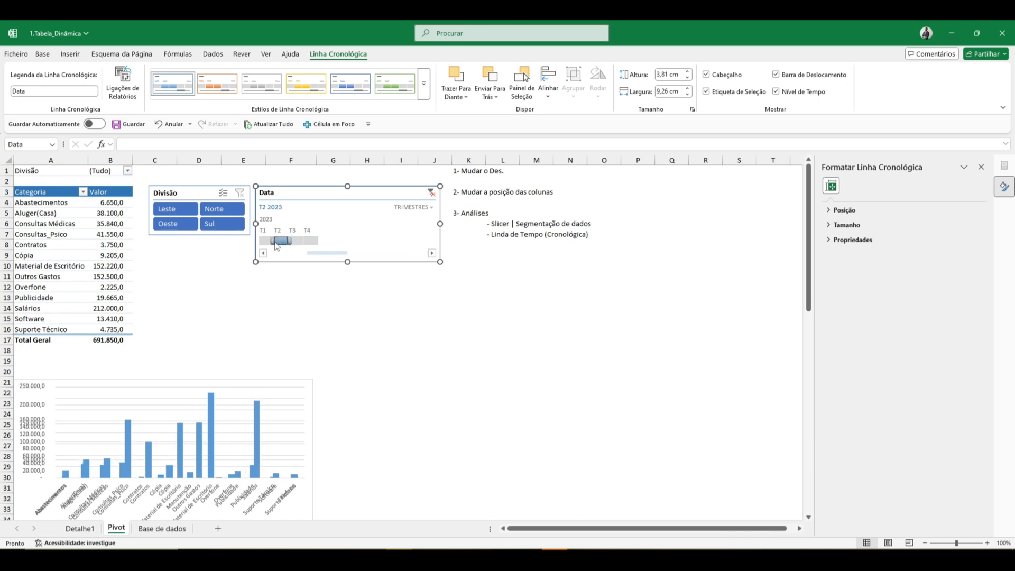
{"action": "left_click_drag", "start_coordinate": [260, 241], "coordinate": [307, 241]}
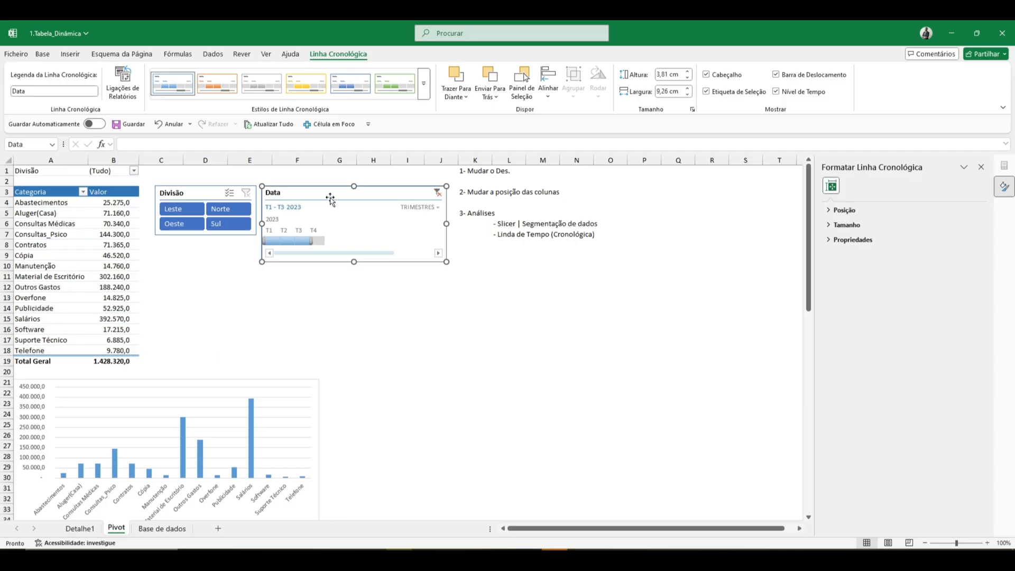
- Switch the Data timeline to MESES and filter the pivot table to February through March 2023
{"action": "left_click", "coordinate": [438, 210]}
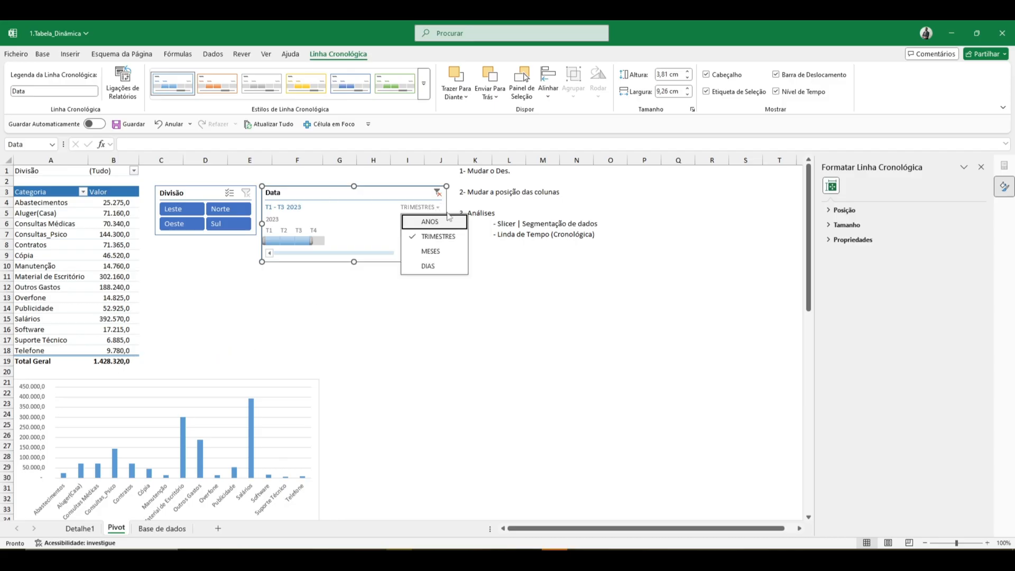
{"action": "left_click", "coordinate": [430, 249]}
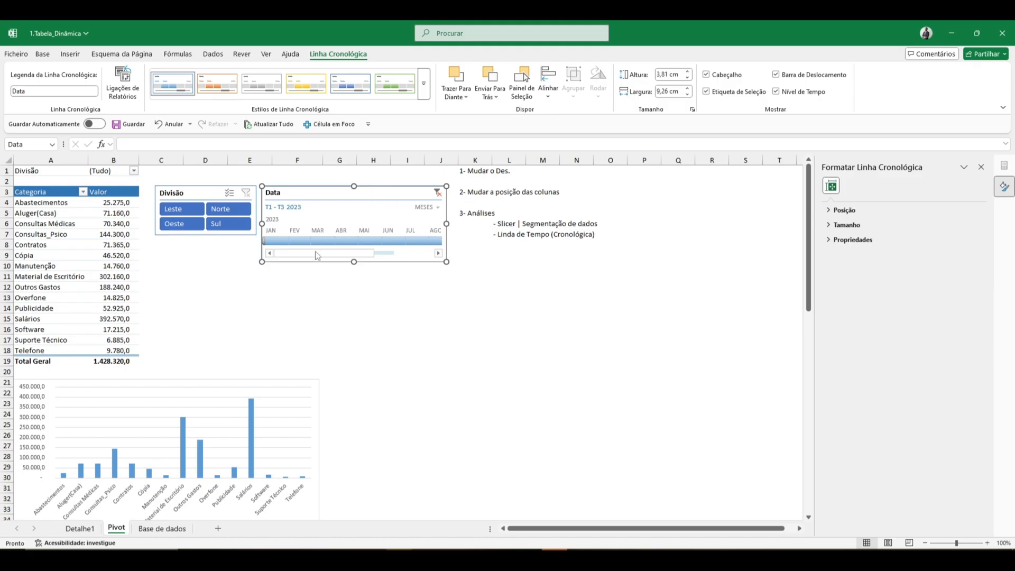
{"action": "left_click", "coordinate": [283, 239]}
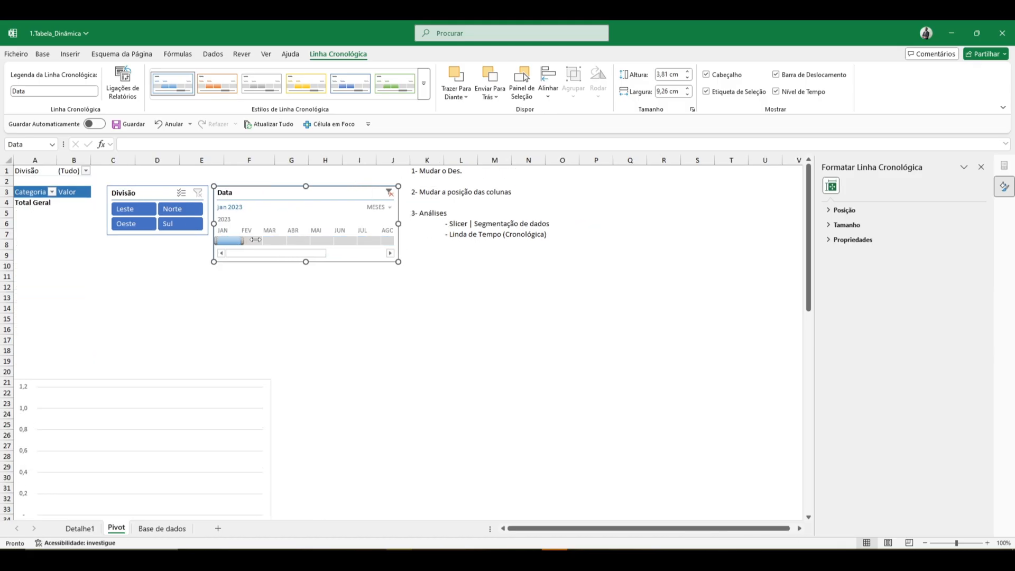
{"action": "left_click_drag", "start_coordinate": [243, 240], "coordinate": [264, 242]}
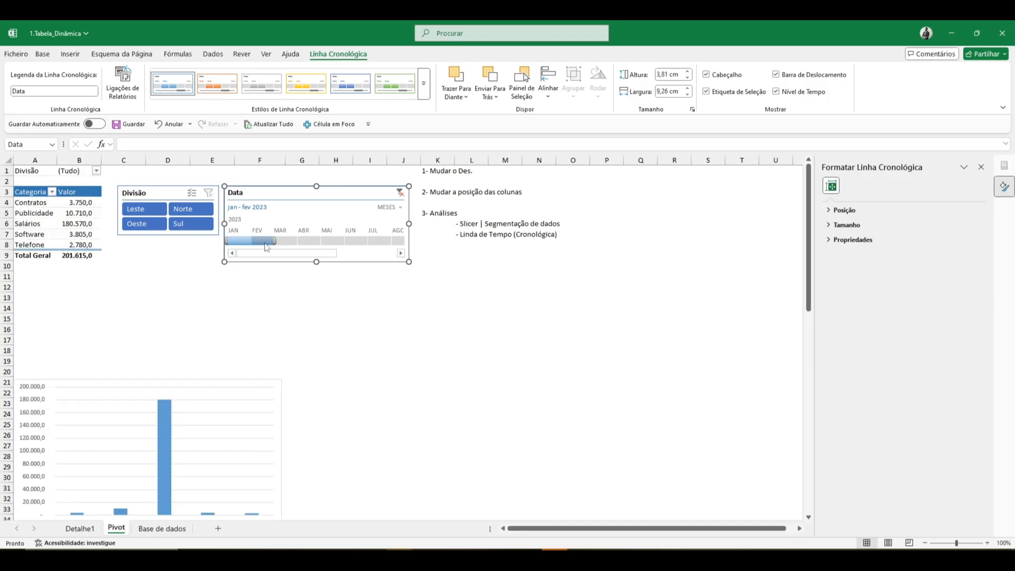
{"action": "left_click", "coordinate": [267, 247]}
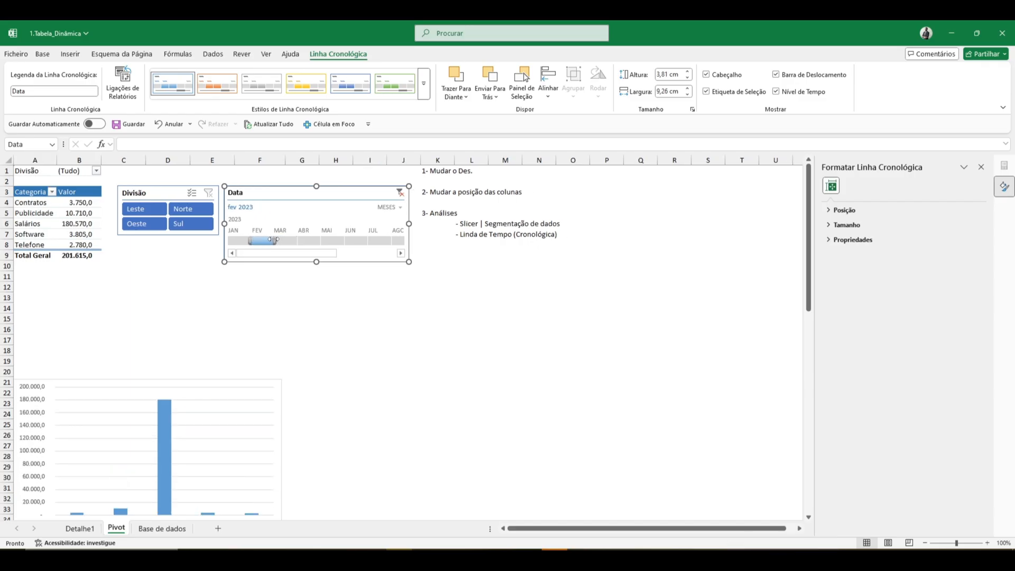
{"action": "left_click_drag", "start_coordinate": [293, 241], "coordinate": [294, 242]}
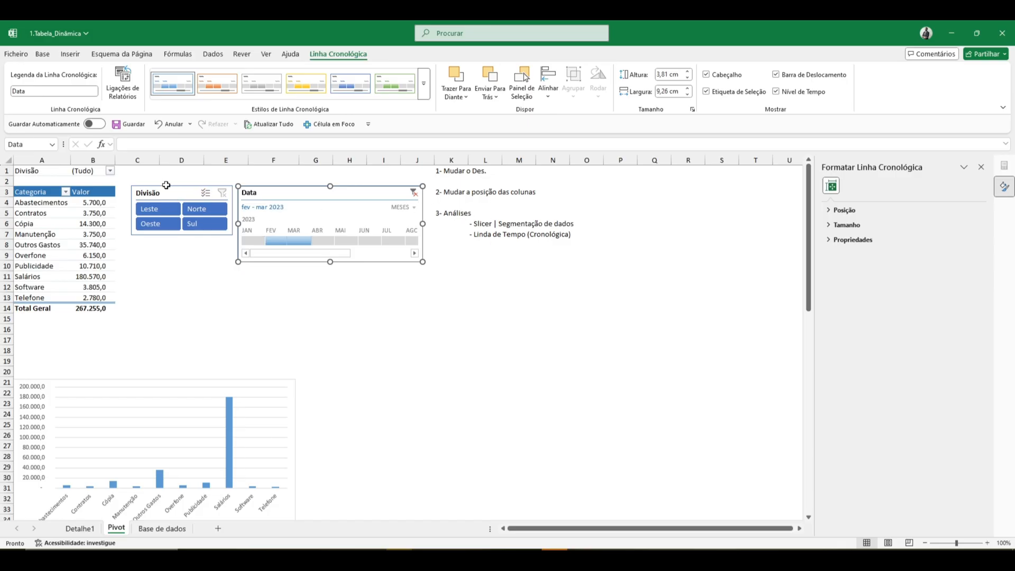
- Refresh the pivot table from its source data
{"action": "left_click", "coordinate": [92, 212]}
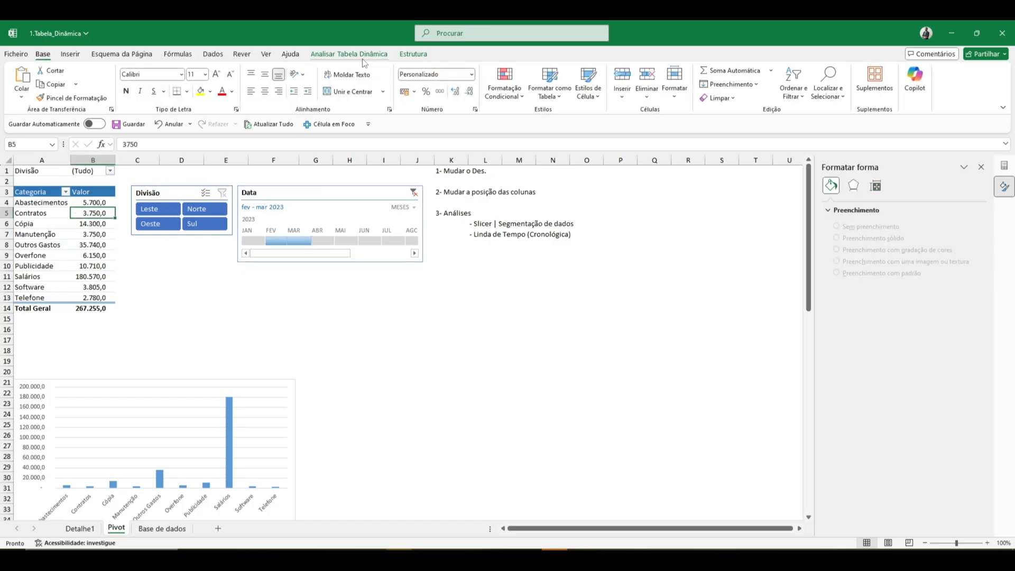
{"action": "left_click", "coordinate": [349, 54]}
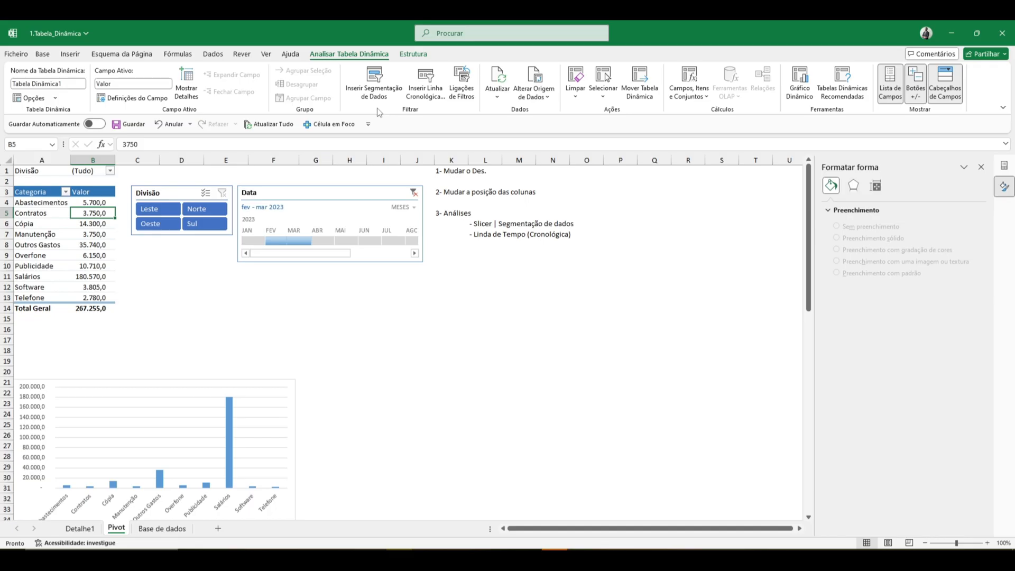
{"action": "left_click", "coordinate": [502, 82]}
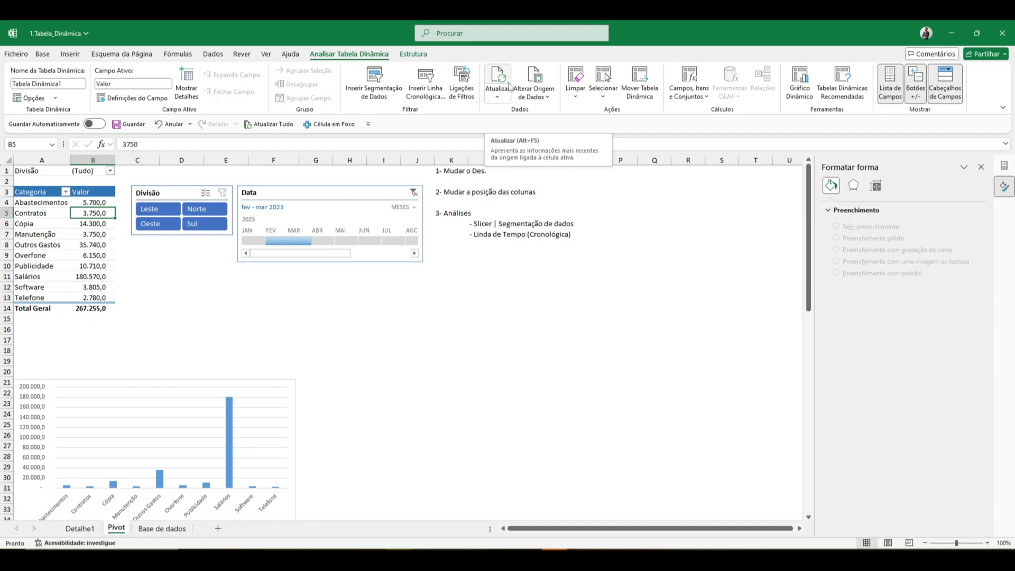
- Look over the source table on the Base de dados sheet and return to the Pivot sheet
{"action": "left_click", "coordinate": [160, 531]}
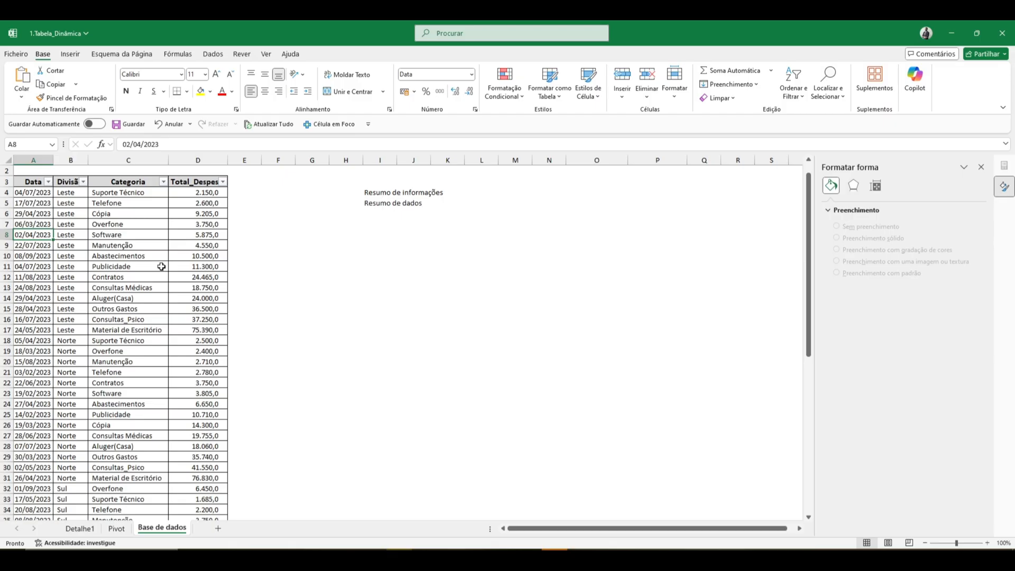
{"action": "left_click", "coordinate": [117, 529]}
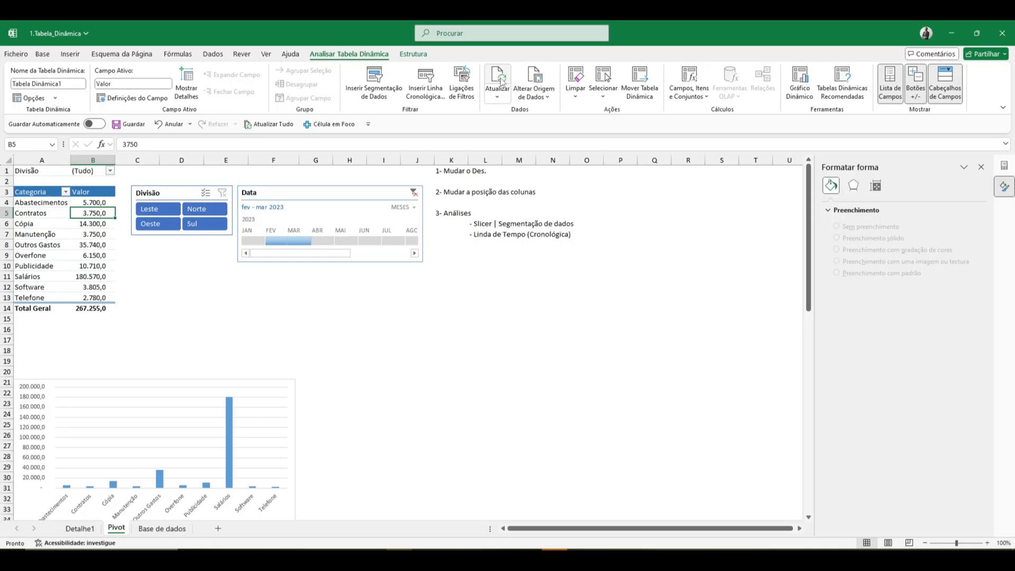
{"action": "left_click", "coordinate": [162, 529]}
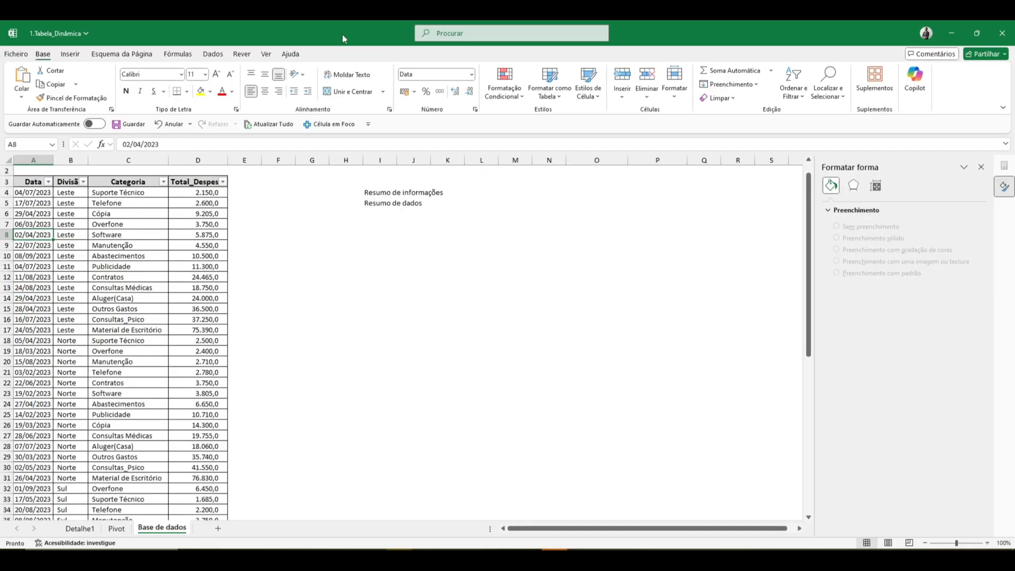
{"action": "left_click", "coordinate": [144, 256]}
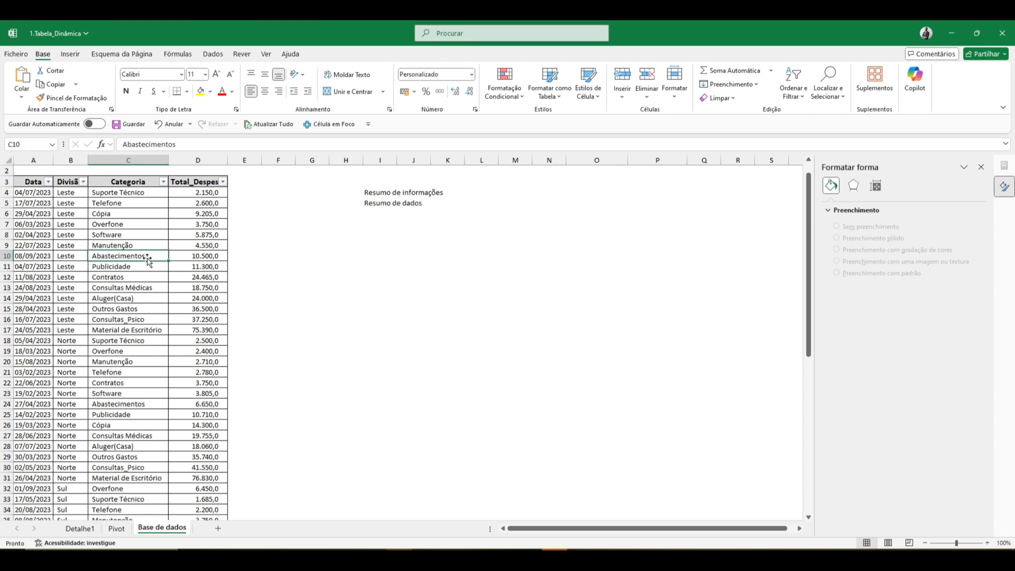
{"action": "left_click", "coordinate": [117, 529]}
- Open the pivot table's Change Data Source dialog and examine how far its current range reaches on the Base de dados sheet
{"action": "left_click", "coordinate": [411, 56]}
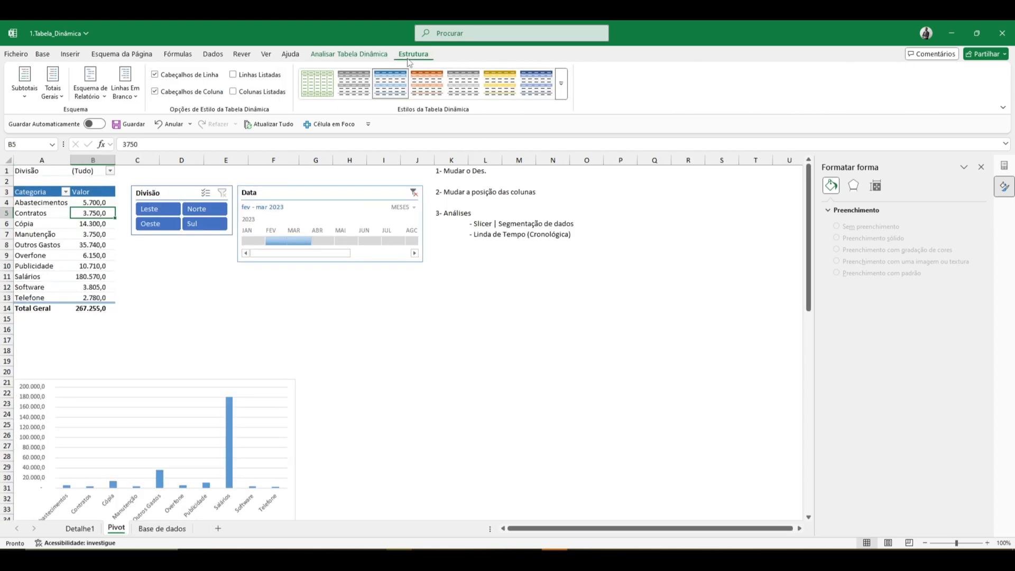
{"action": "left_click", "coordinate": [379, 55]}
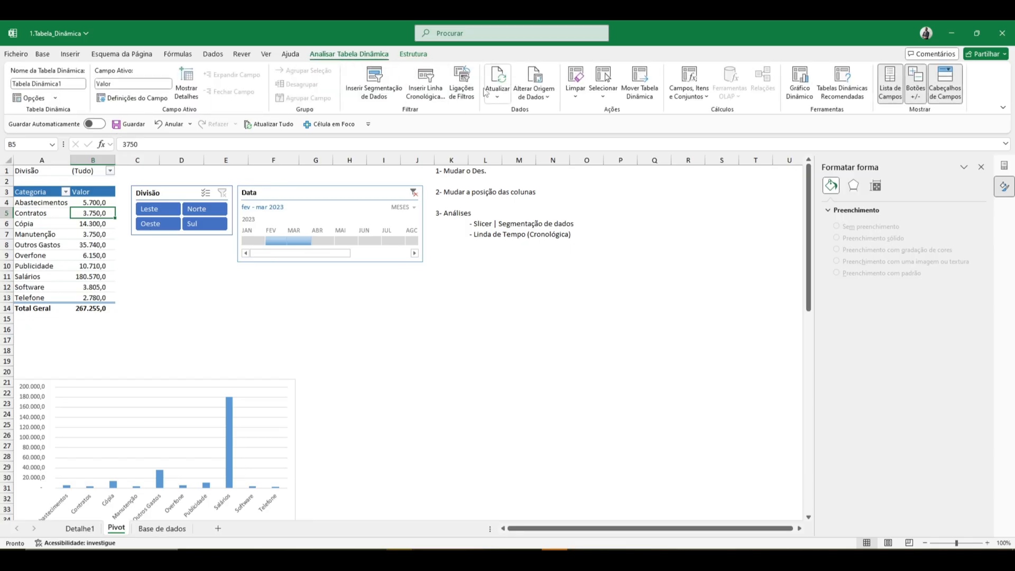
{"action": "left_click", "coordinate": [545, 78]}
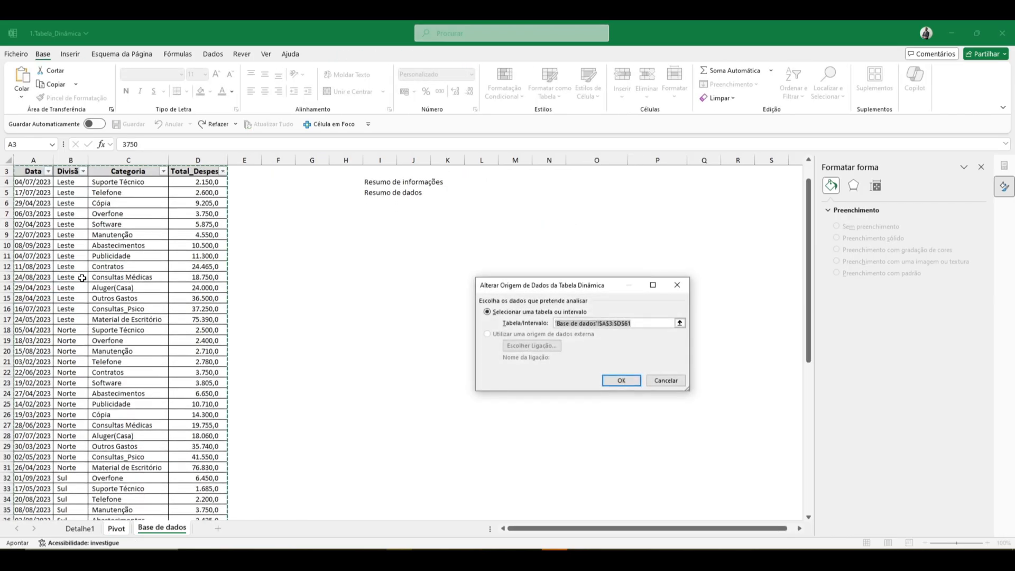
{"action": "scroll", "coordinate": [123, 328], "scroll_direction": "down", "scroll_amount": 20}
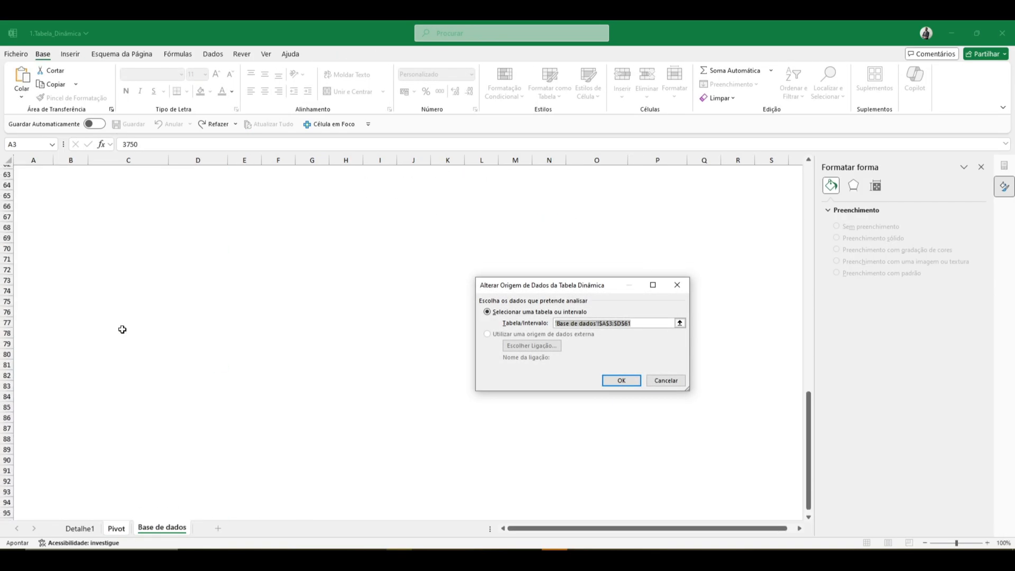
{"action": "scroll", "coordinate": [122, 330], "scroll_direction": "up", "scroll_amount": 12}
{"action": "scroll", "coordinate": [122, 329], "scroll_direction": "up", "scroll_amount": 6}
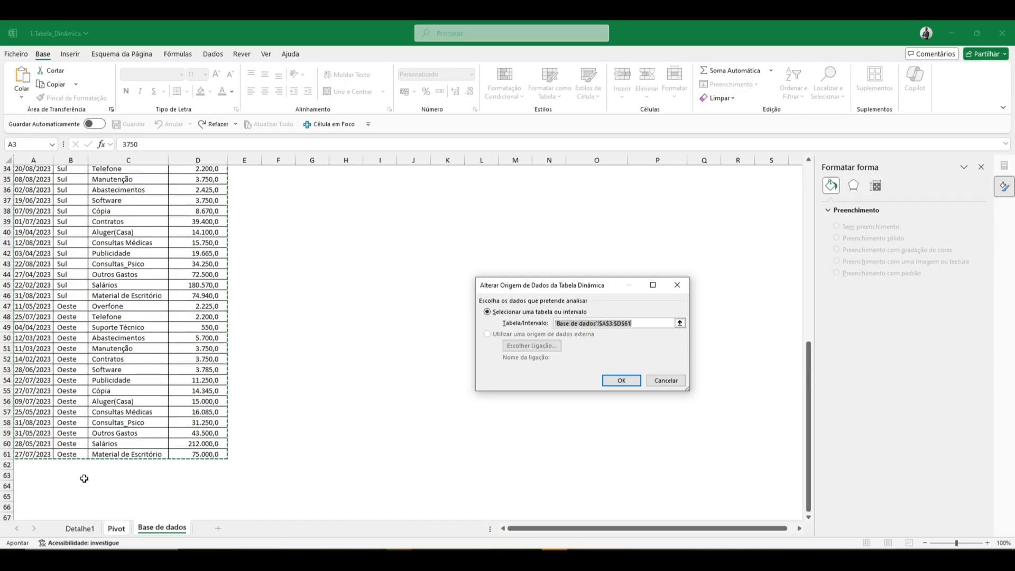
{"action": "scroll", "coordinate": [74, 336], "scroll_direction": "up", "scroll_amount": 11}
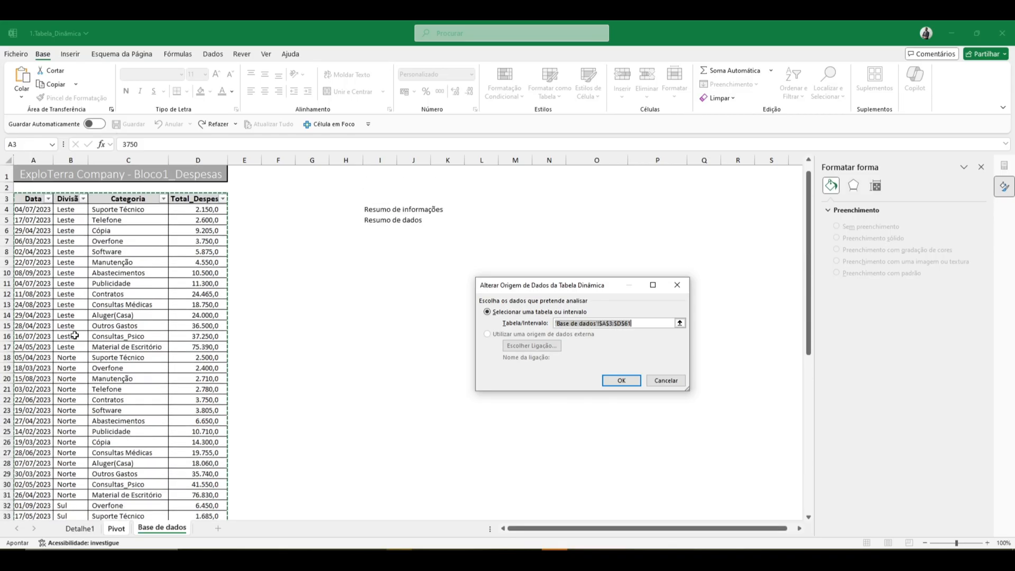
- Try extending the pivot table's source range on the Base de dados sheet to $A$3:$D$77, then discard the change
{"action": "left_click", "coordinate": [29, 200]}
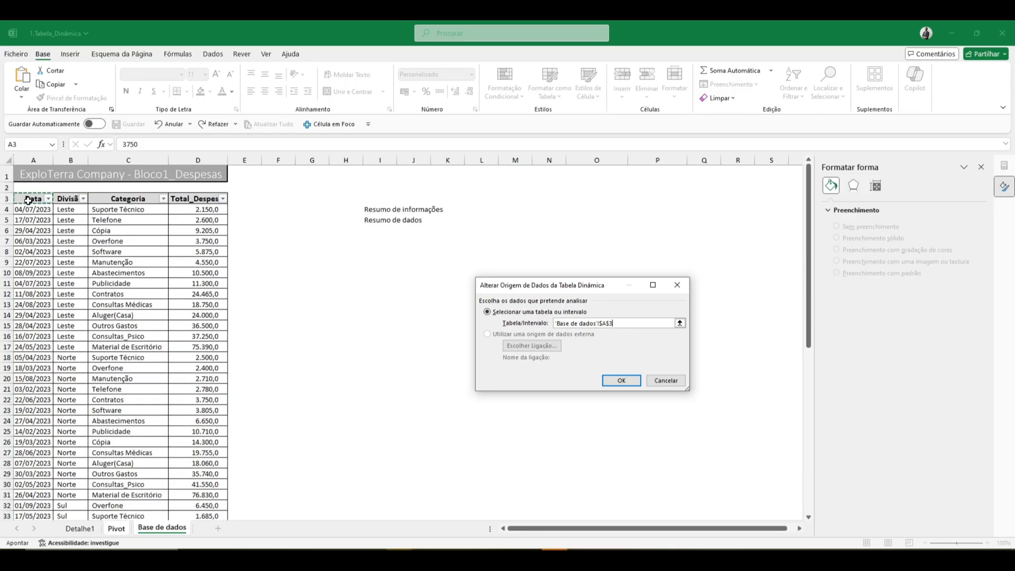
{"action": "key", "text": "ctrl+shift+Right"}
{"action": "key", "text": "ctrl+shift+Down"}
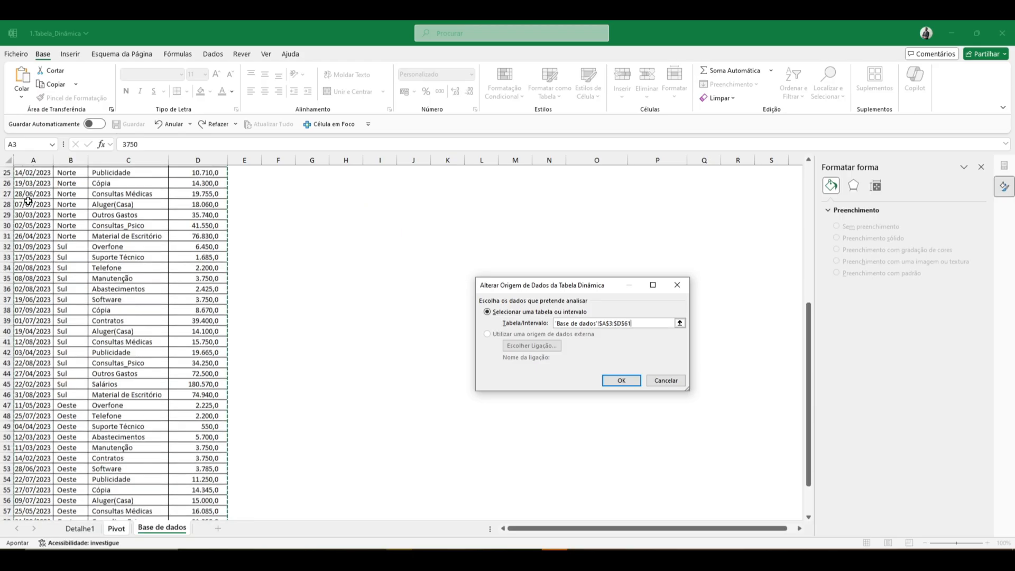
{"action": "key", "text": "shift+Down"}
{"action": "key", "text": "shift+Down"}
{"action": "key", "text": "shift+Down"}
{"action": "key", "text": "shift+Down"}
{"action": "key", "text": "shift+Down"}
{"action": "key", "text": "shift+Down"}
{"action": "key", "text": "shift+Down"}
{"action": "key", "text": "shift+Down"}
{"action": "key", "text": "shift+Down"}
{"action": "key", "text": "shift+Down"}
{"action": "key", "text": "shift+Down"}
{"action": "key", "text": "shift+Down"}
{"action": "key", "text": "shift+Down"}
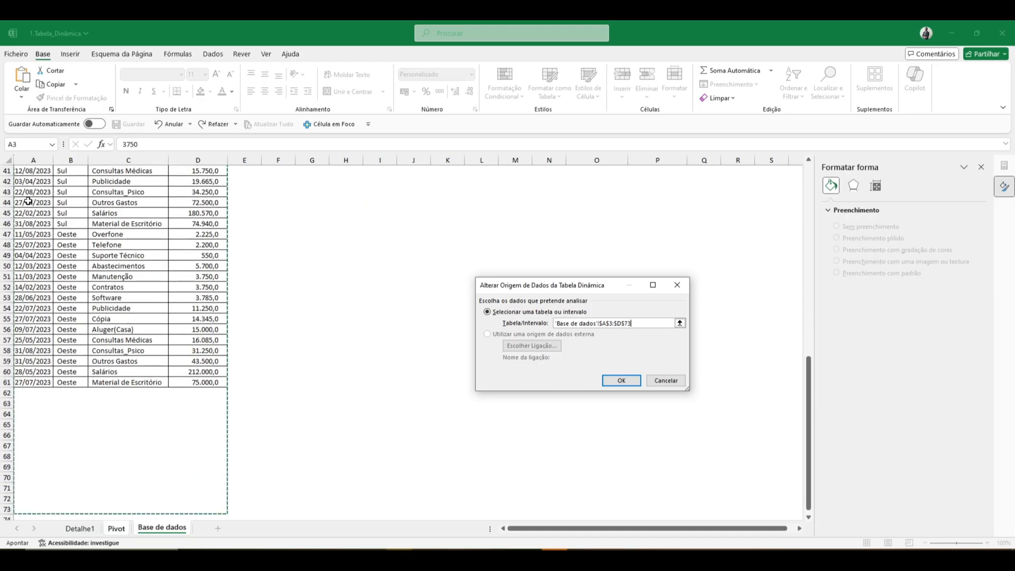
{"action": "key", "text": "shift+Down"}
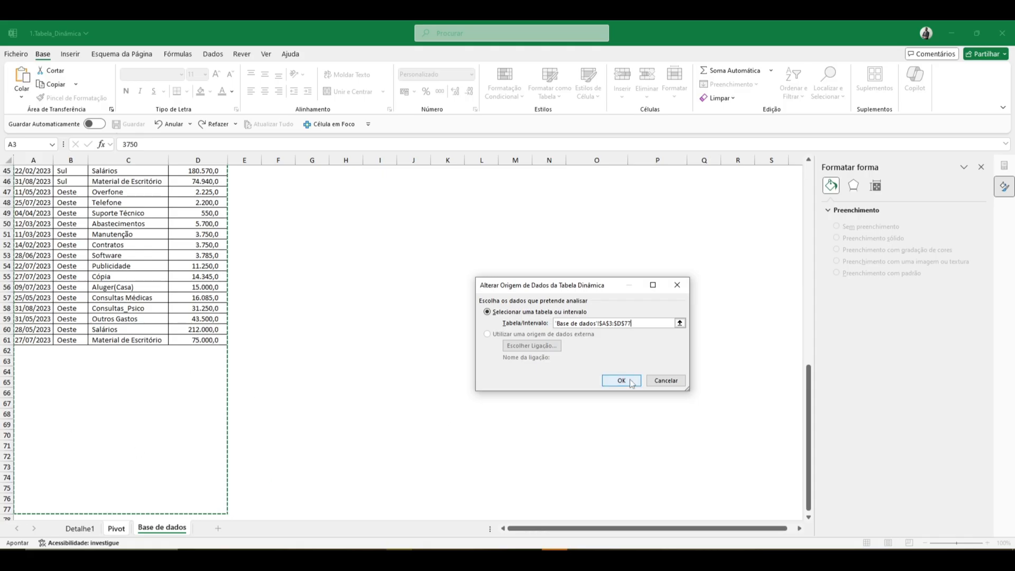
{"action": "left_click", "coordinate": [667, 381]}
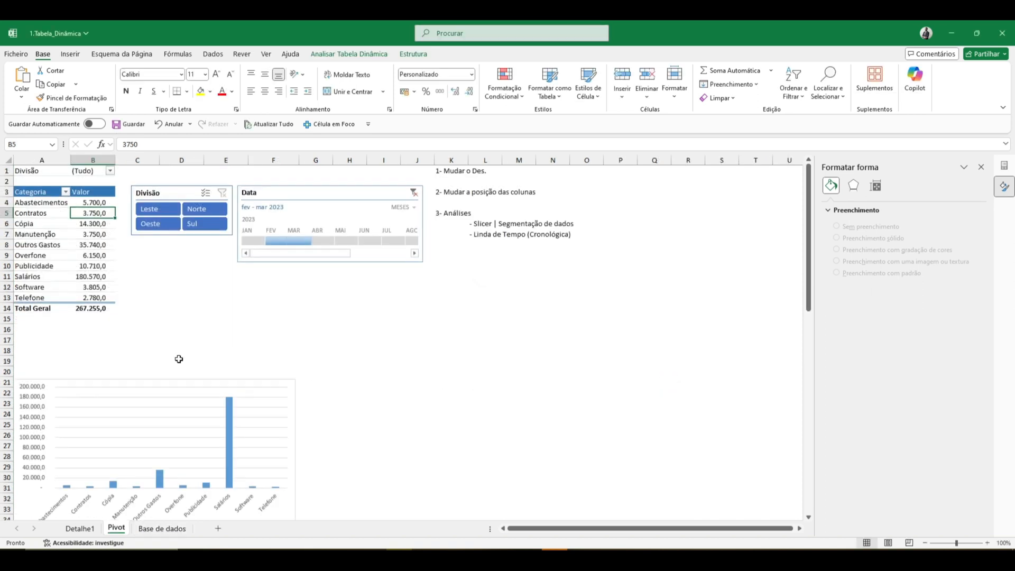
- Review the Pivot sheet's grand total and the source table on Base de dados, and return to the pivot table's analysis commands
{"action": "left_click", "coordinate": [93, 306]}
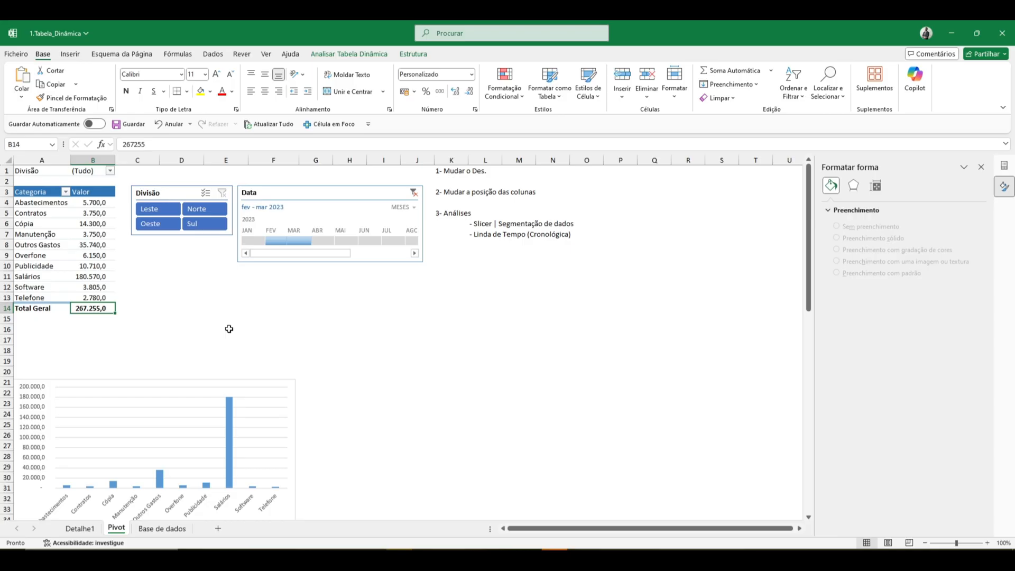
{"action": "left_click", "coordinate": [161, 528]}
{"action": "scroll", "coordinate": [182, 235], "scroll_direction": "up", "scroll_amount": 5}
{"action": "scroll", "coordinate": [182, 234], "scroll_direction": "up", "scroll_amount": 5}
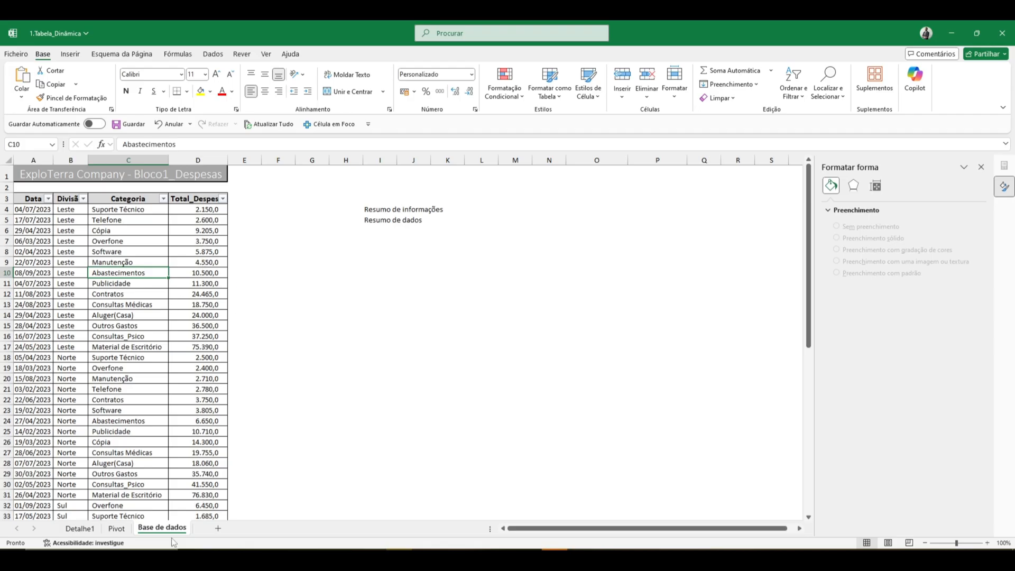
{"action": "left_click", "coordinate": [117, 529]}
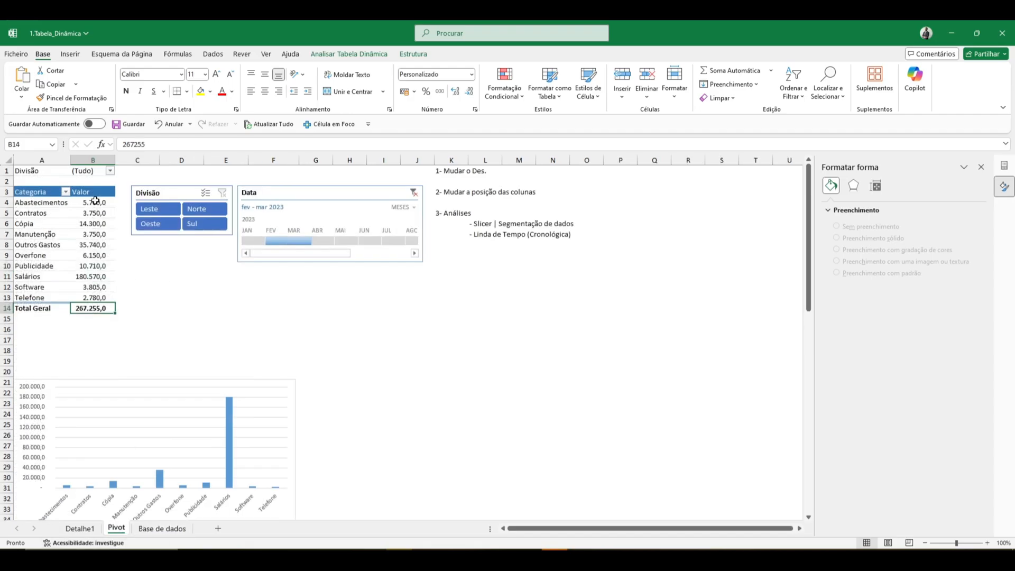
{"action": "mouse_move", "coordinate": [95, 199]}
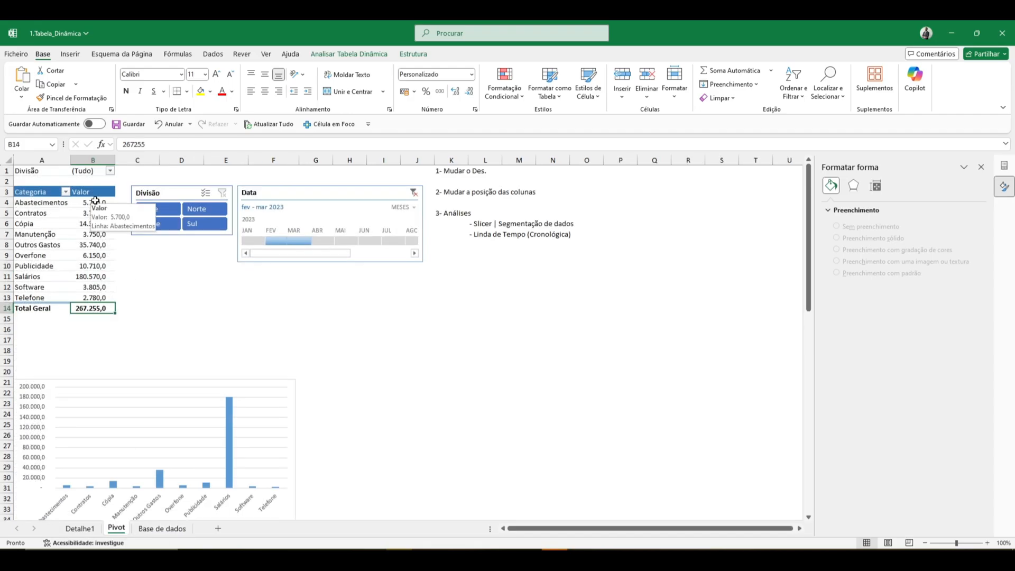
{"action": "left_click", "coordinate": [345, 54]}
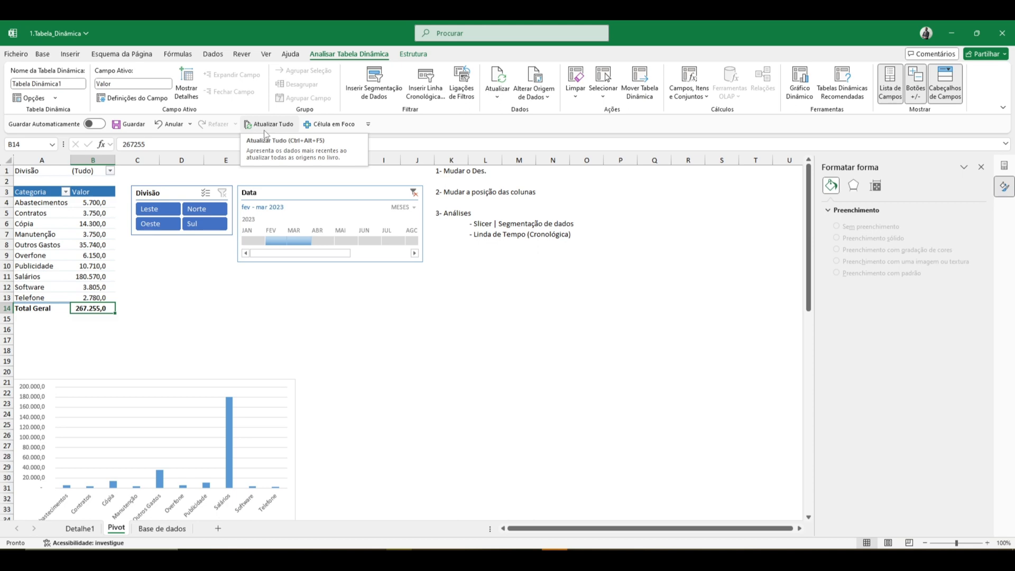
- Insert a new pivot table from 'Base de dados'!$A$3:$D$61 into the existing Base de dados sheet at cell J8
{"action": "left_click", "coordinate": [167, 529]}
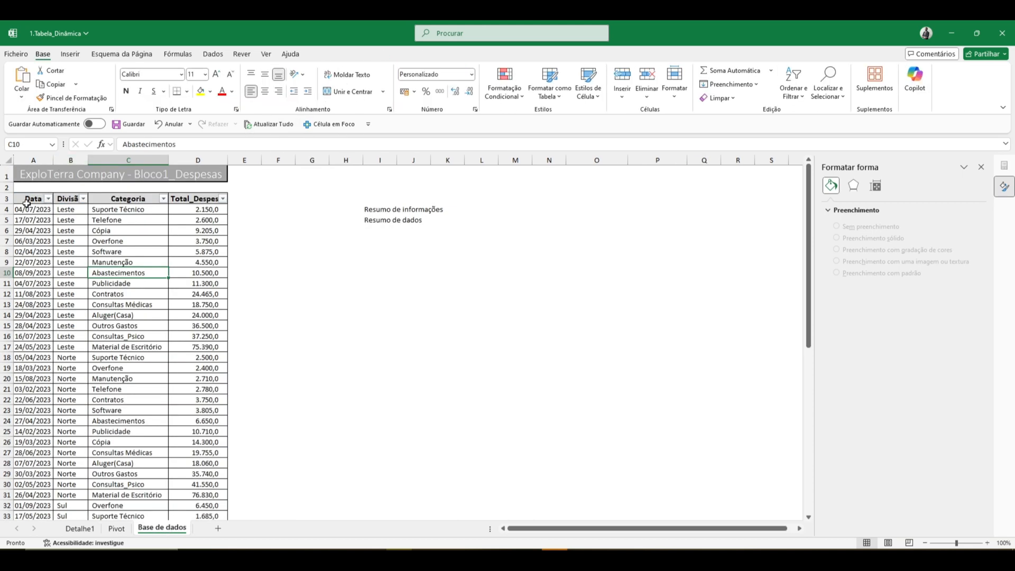
{"action": "left_click", "coordinate": [27, 203]}
{"action": "key", "text": "ctrl+shift+Right"}
{"action": "key", "text": "ctrl+shift+Down"}
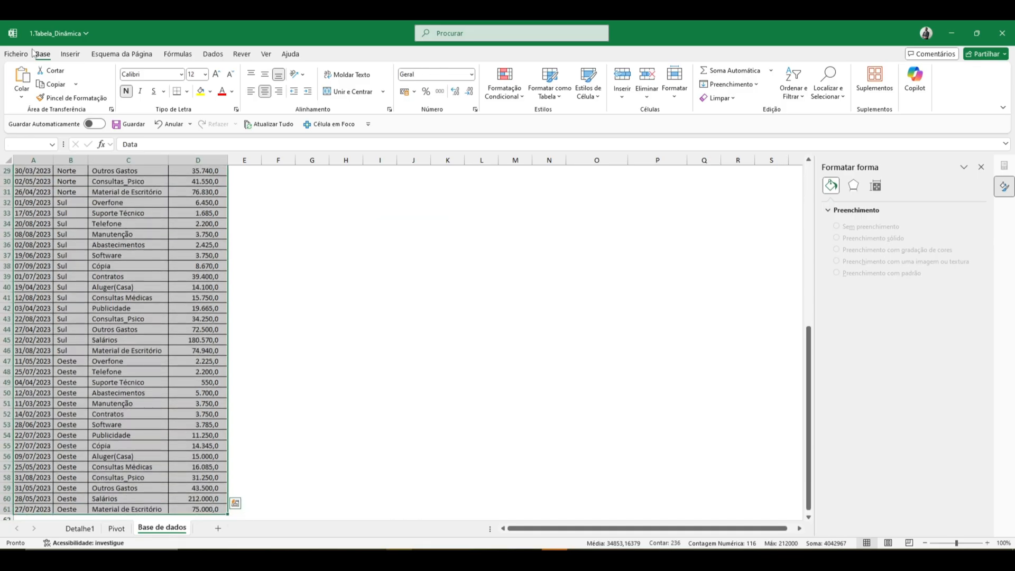
{"action": "left_click", "coordinate": [70, 53]}
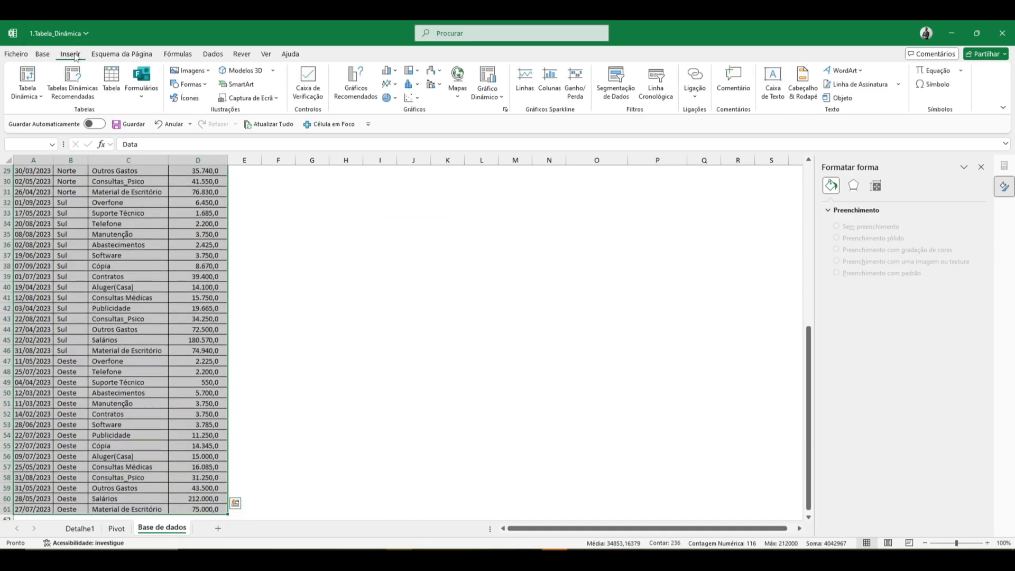
{"action": "left_click", "coordinate": [30, 79]}
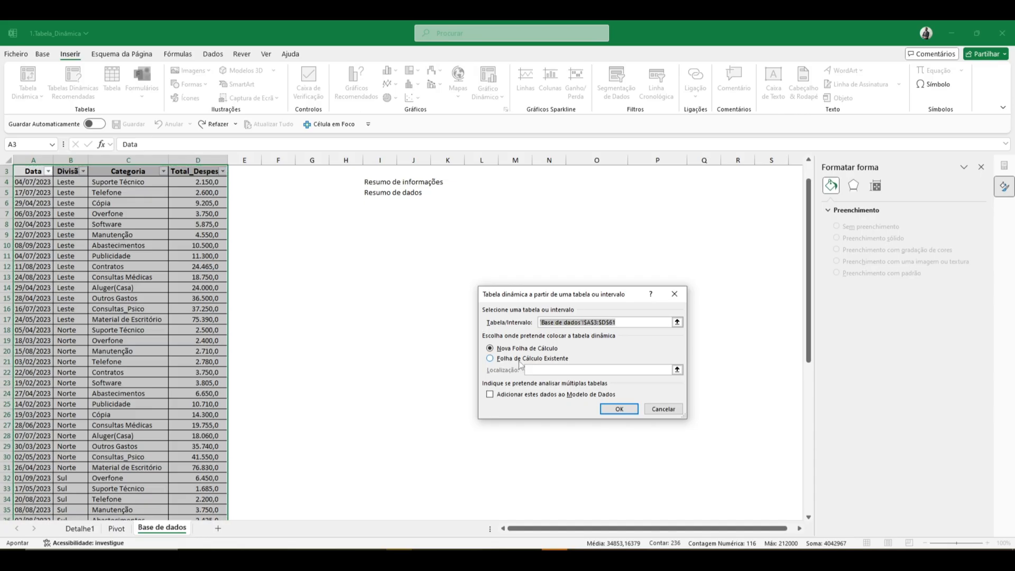
{"action": "left_click", "coordinate": [520, 360]}
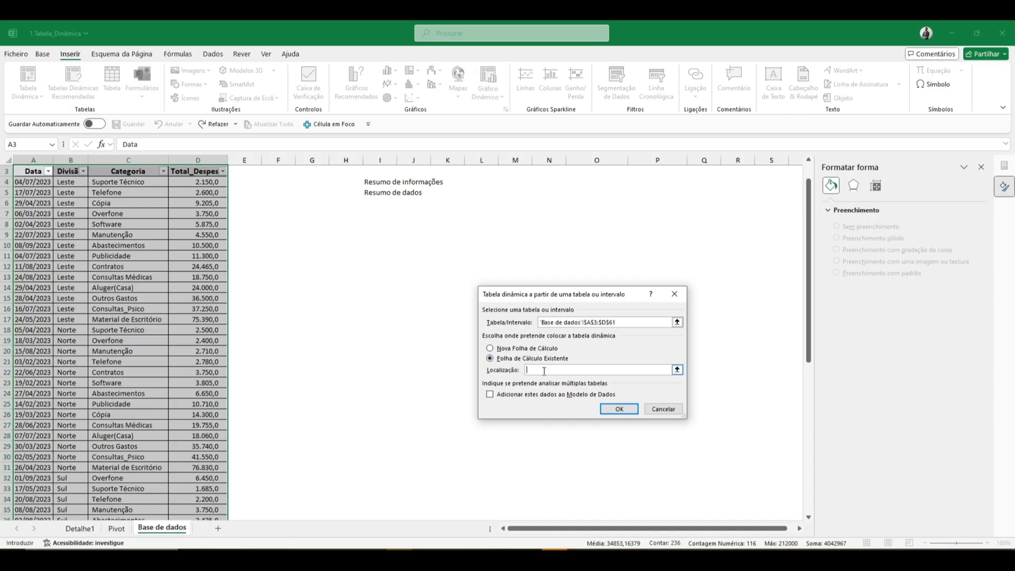
{"action": "left_click", "coordinate": [404, 225]}
{"action": "left_click", "coordinate": [621, 411]}
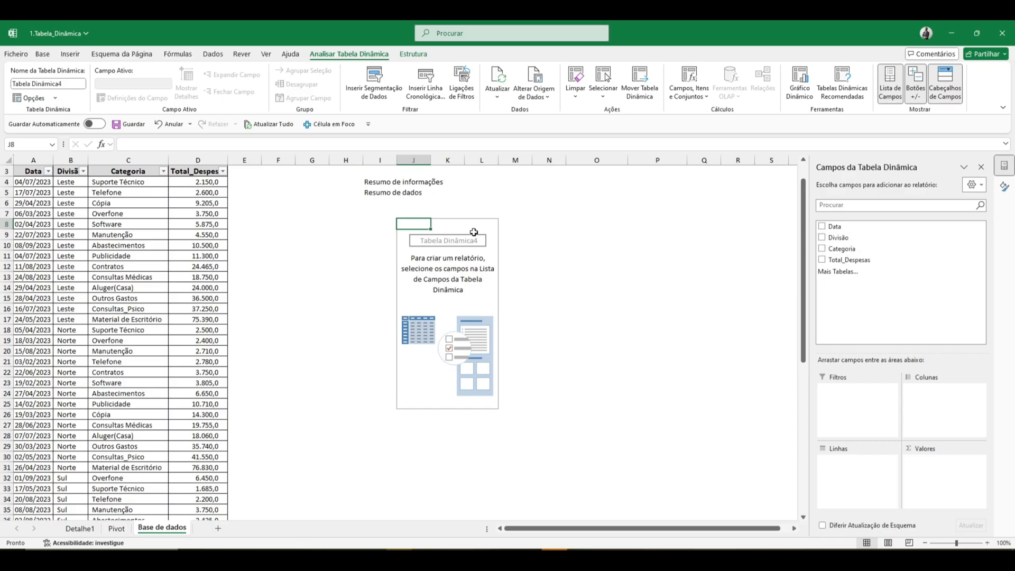
- Set Divisão as the new pivot table's rows and Total_Despesas as its values, and apply the gold medium style
{"action": "left_click_drag", "start_coordinate": [861, 240], "coordinate": [843, 466]}
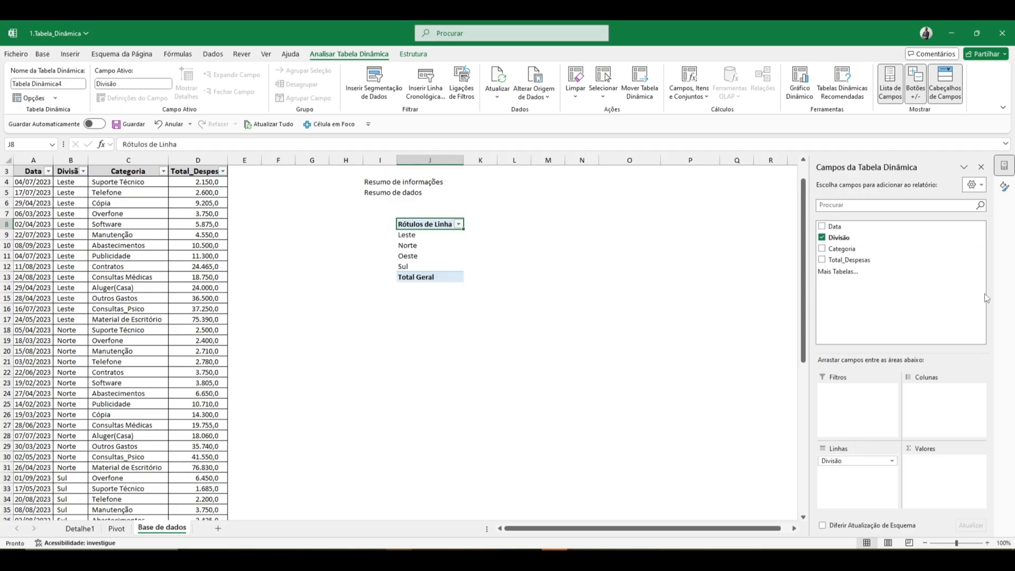
{"action": "left_click_drag", "start_coordinate": [851, 260], "coordinate": [959, 483]}
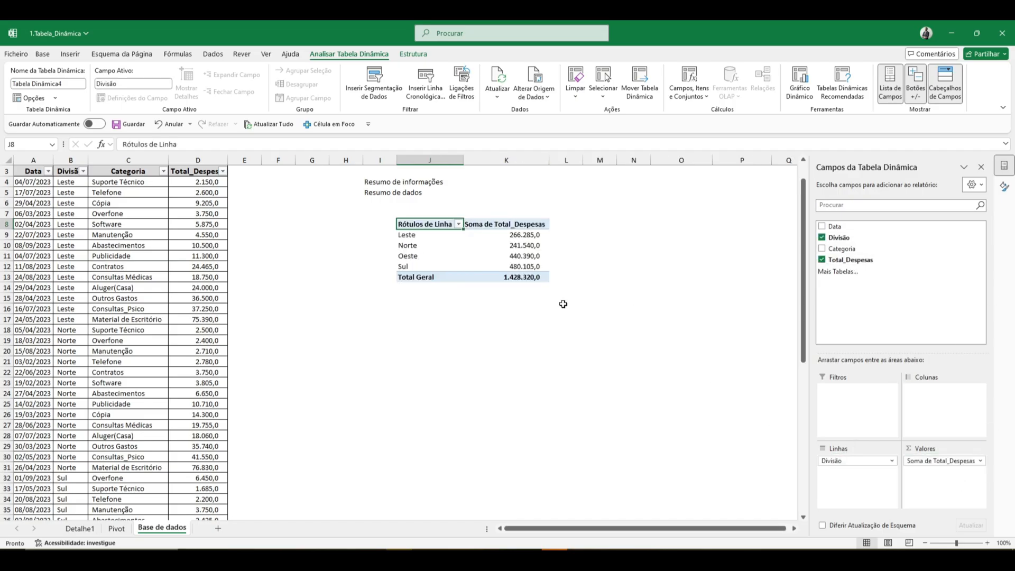
{"action": "left_click", "coordinate": [508, 225]}
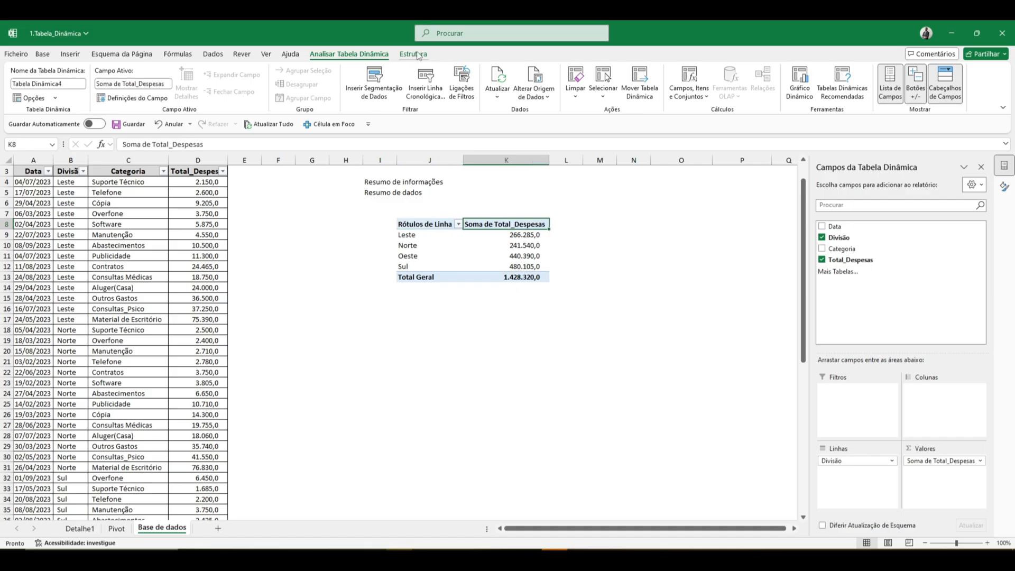
{"action": "left_click", "coordinate": [413, 54]}
{"action": "left_click", "coordinate": [561, 84]}
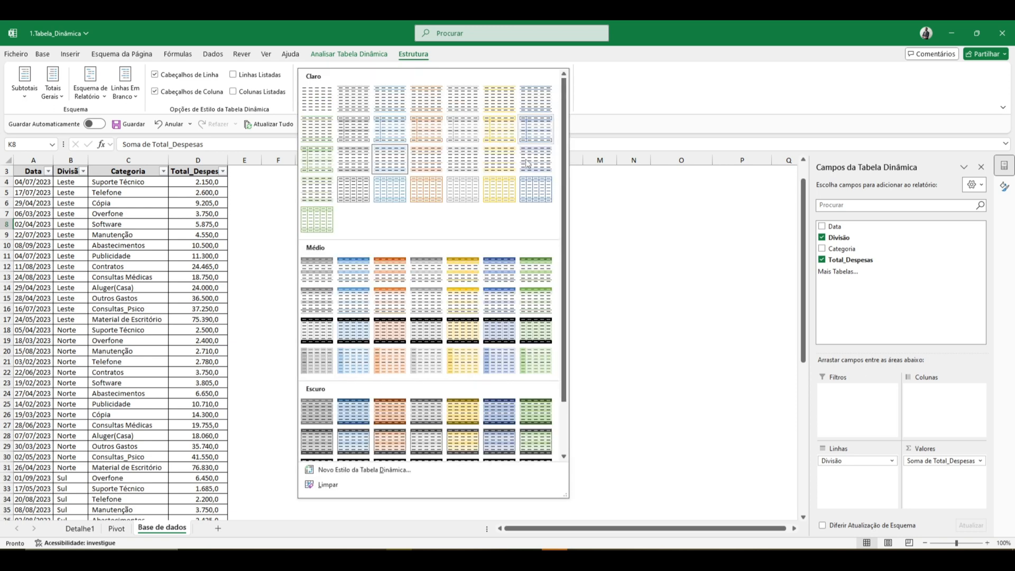
{"action": "left_click", "coordinate": [495, 278]}
{"action": "left_click", "coordinate": [496, 277]}
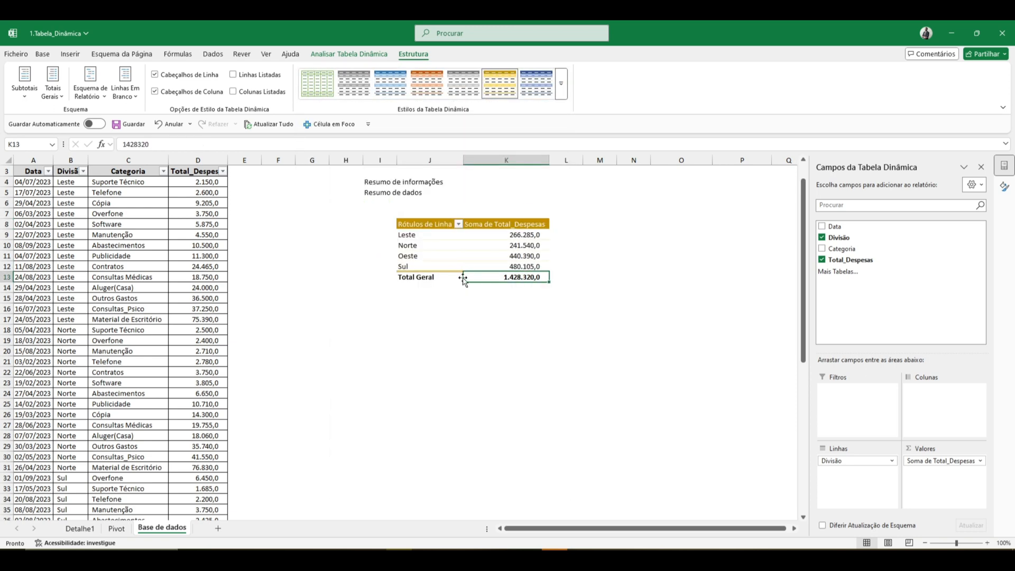
- Try summarising Total_Despesas by Contar in the new pivot table and return the calculation to Soma
{"action": "left_click", "coordinate": [495, 225]}
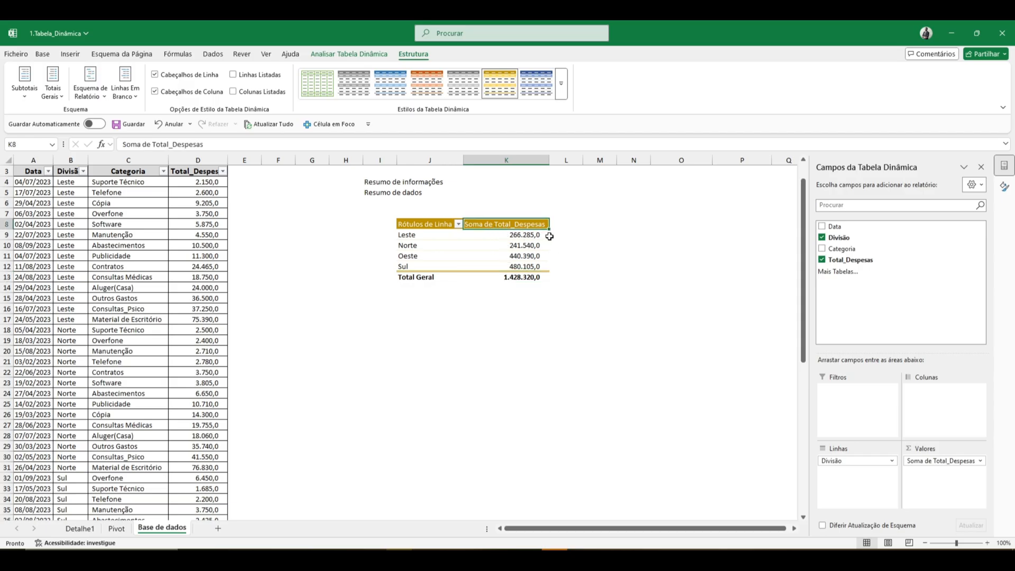
{"action": "right_click", "coordinate": [499, 224]}
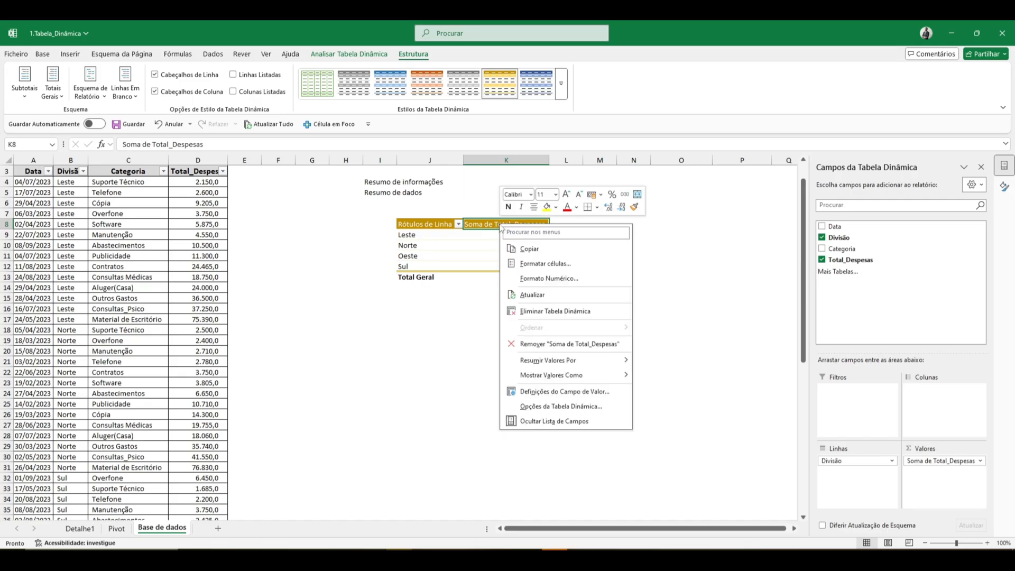
{"action": "mouse_move", "coordinate": [550, 379]}
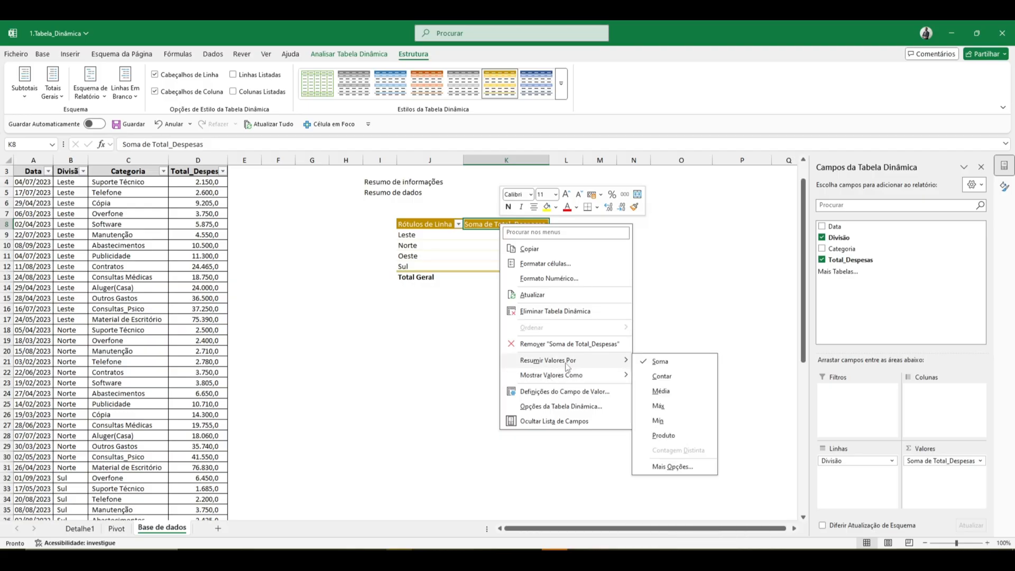
{"action": "left_click", "coordinate": [662, 377]}
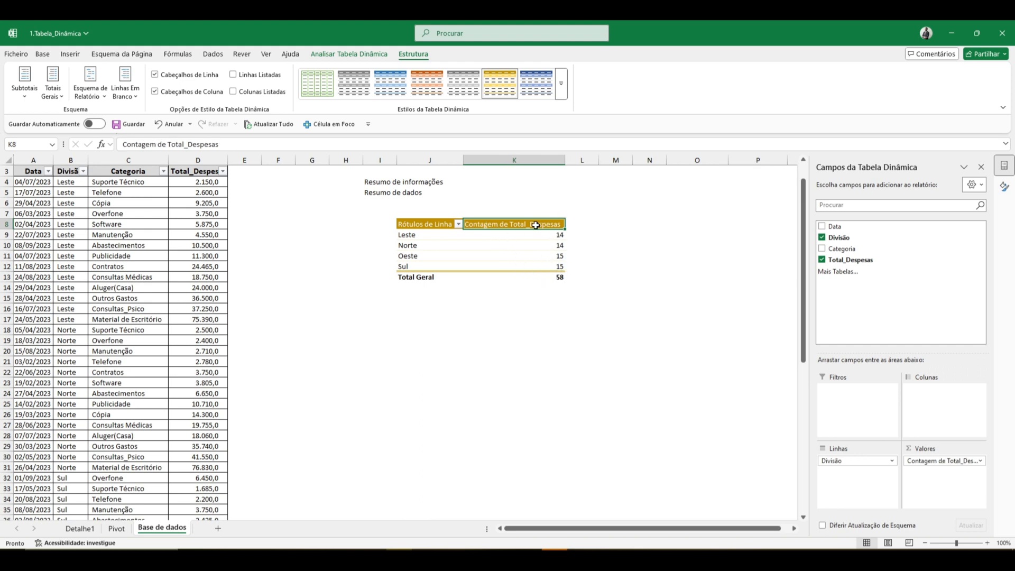
{"action": "right_click", "coordinate": [535, 225]}
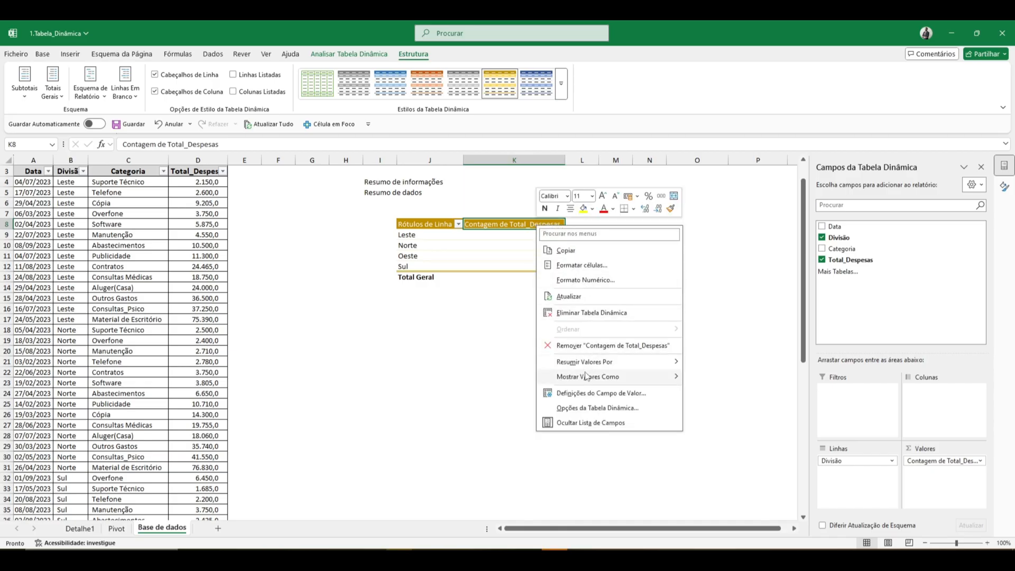
{"action": "mouse_move", "coordinate": [617, 362]}
{"action": "left_click", "coordinate": [699, 363]}
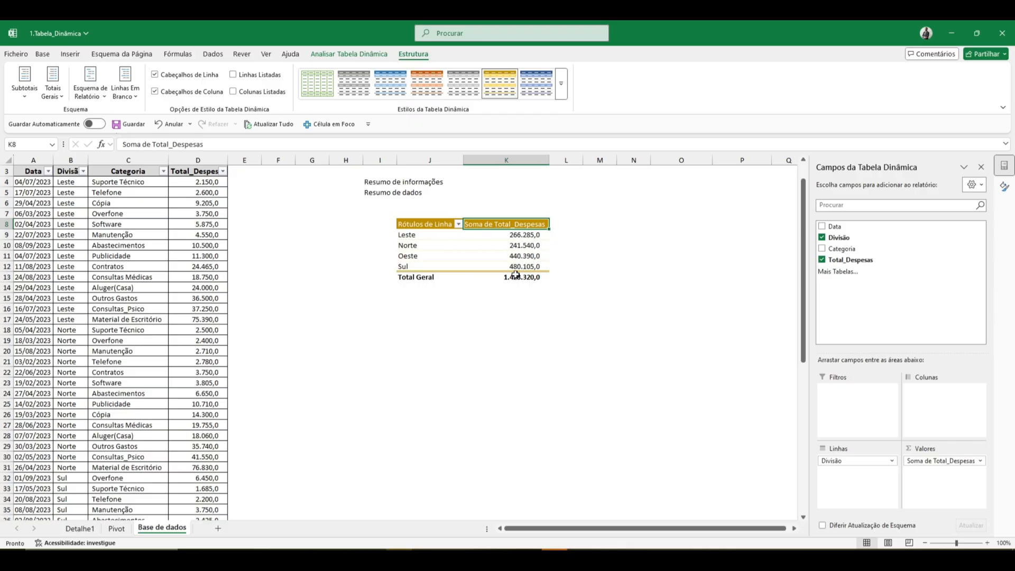
- Show the Total_Despesas values as % do Total Geral and add orange gradient data bars to the four division rows
{"action": "right_click", "coordinate": [513, 230]}
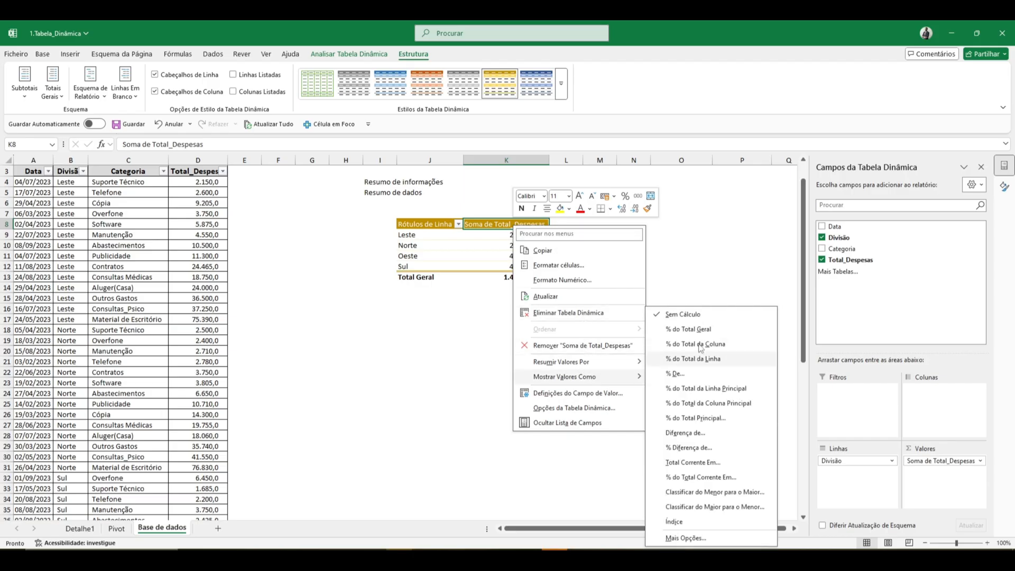
{"action": "left_click", "coordinate": [682, 336]}
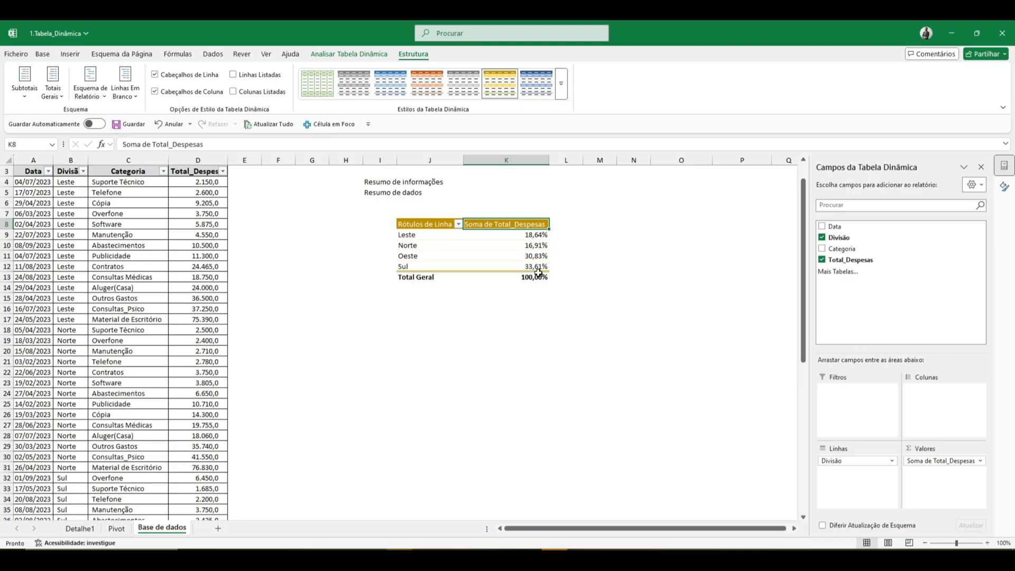
{"action": "left_click_drag", "start_coordinate": [520, 237], "coordinate": [522, 266]}
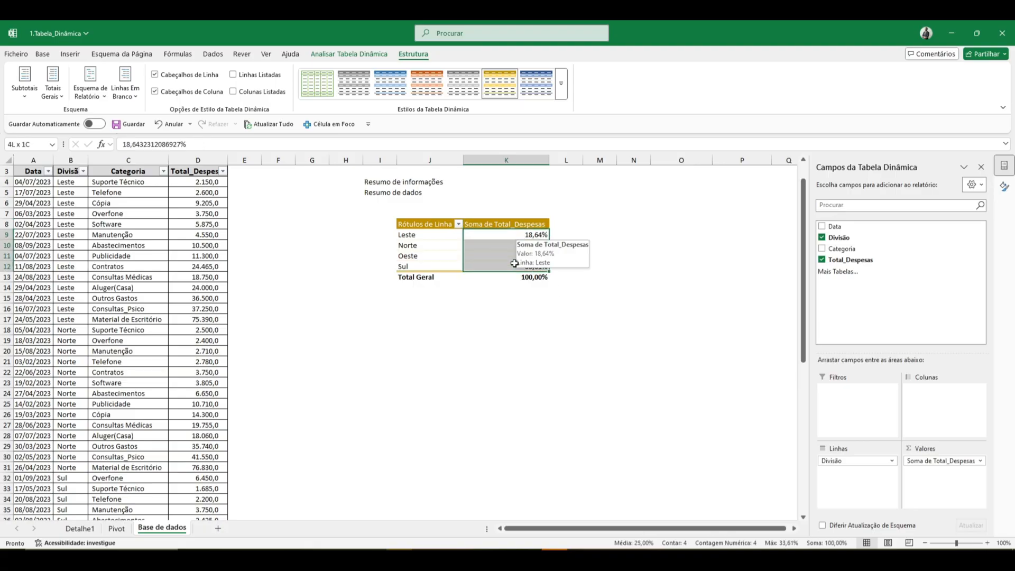
{"action": "left_click", "coordinate": [42, 54]}
{"action": "left_click", "coordinate": [510, 97]}
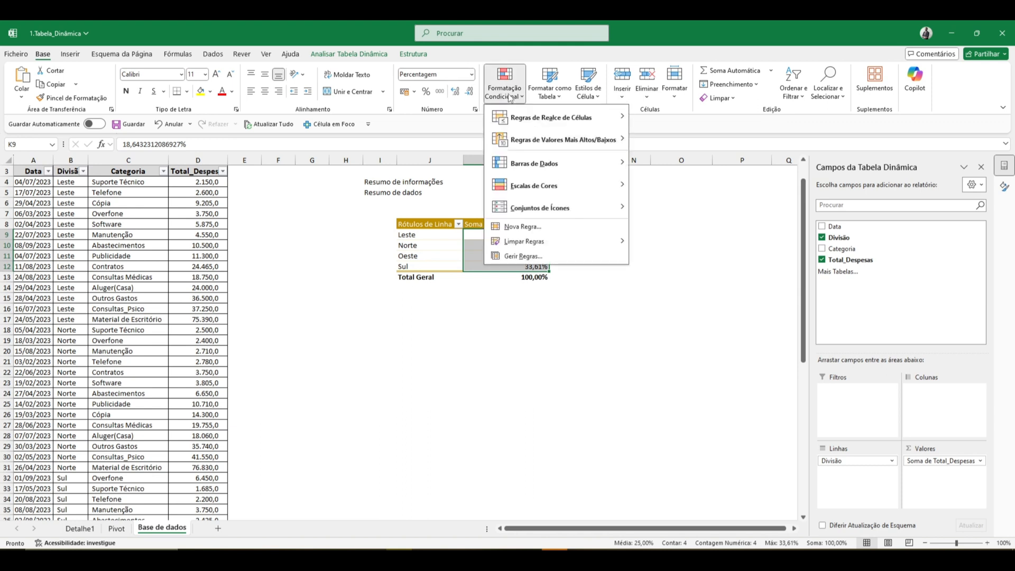
{"action": "mouse_move", "coordinate": [549, 166]}
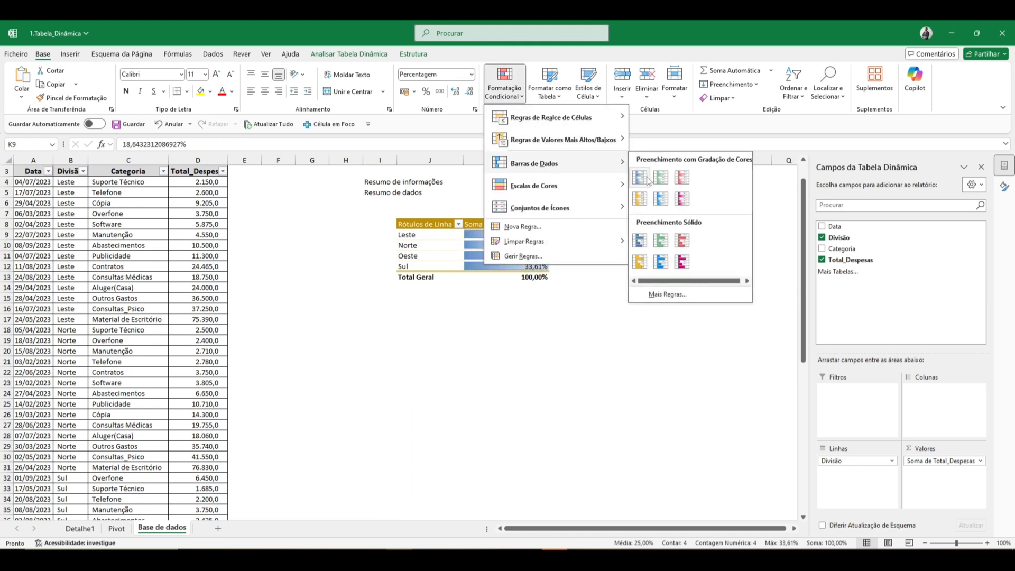
{"action": "left_click", "coordinate": [641, 199]}
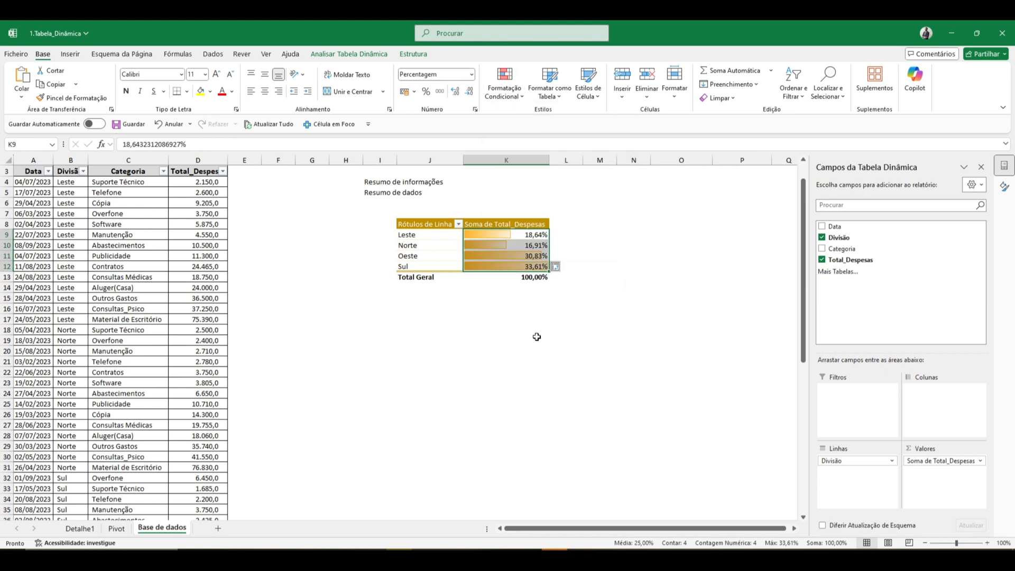
{"action": "left_click", "coordinate": [537, 337]}
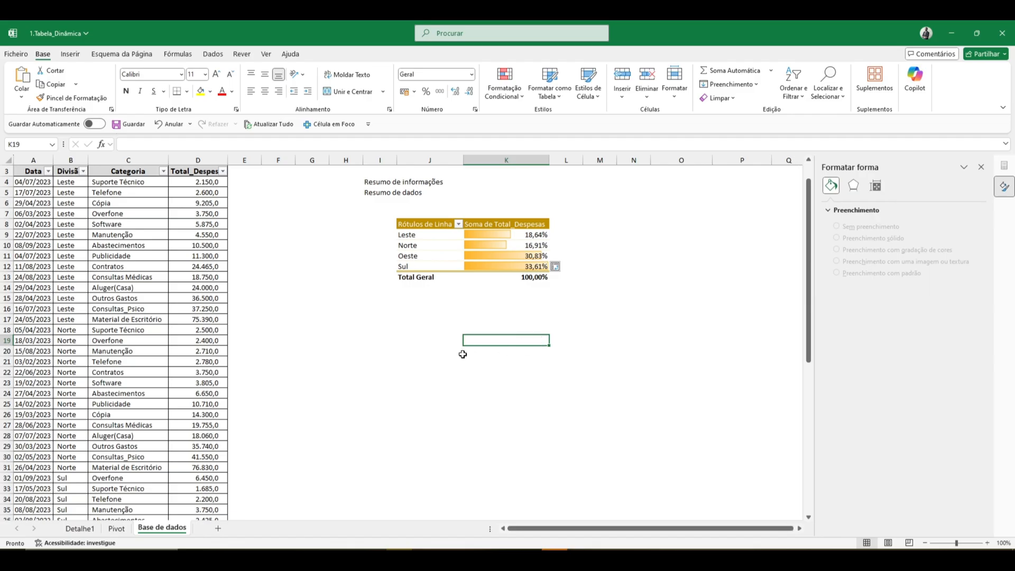
- Check the new pivot table's Total Geral row and return to the Pivot sheet
{"action": "left_click", "coordinate": [426, 277]}
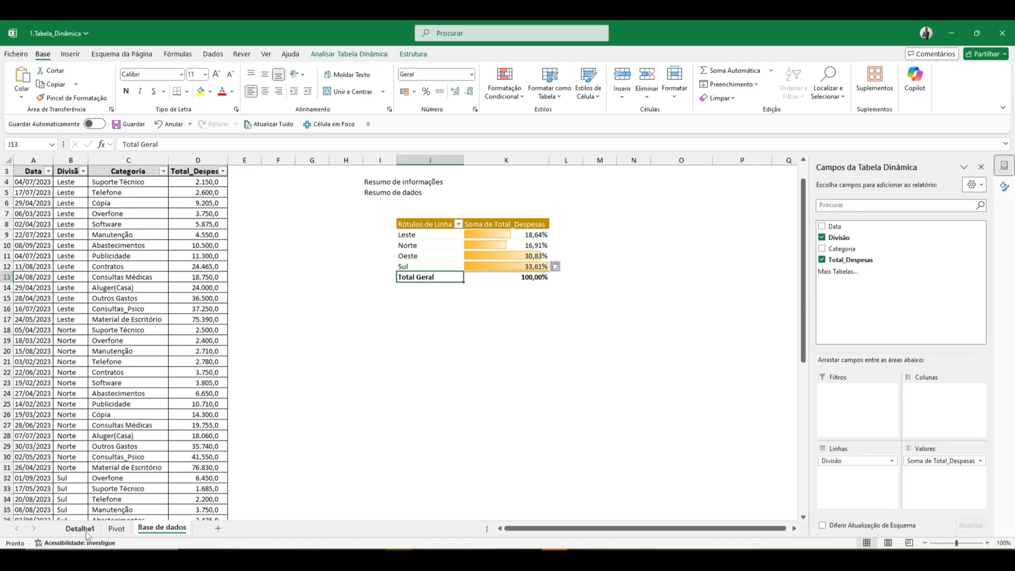
{"action": "left_click", "coordinate": [117, 529]}
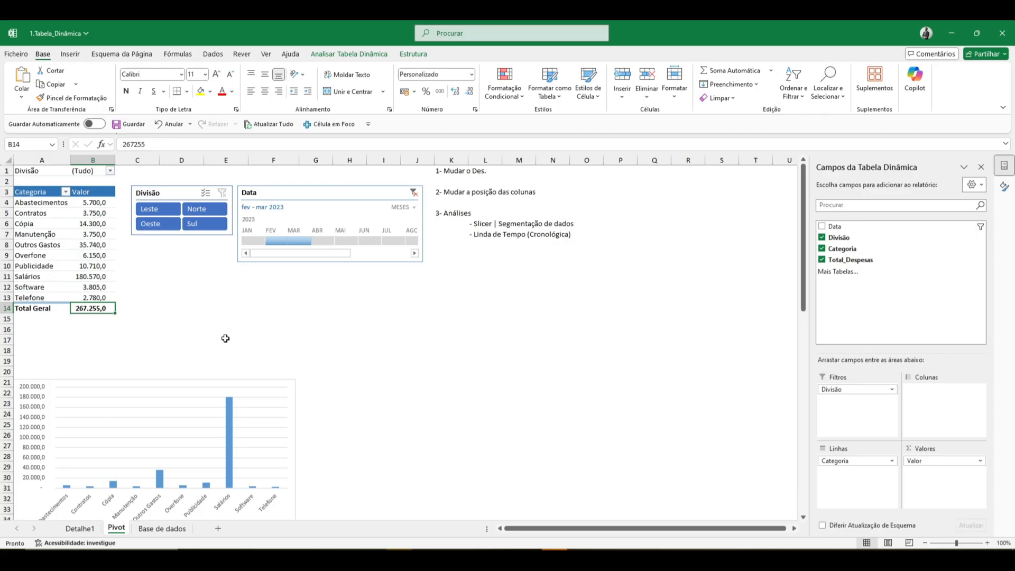
- Permanently delete the Base de dados worksheet from the workbook
{"action": "left_click", "coordinate": [161, 529]}
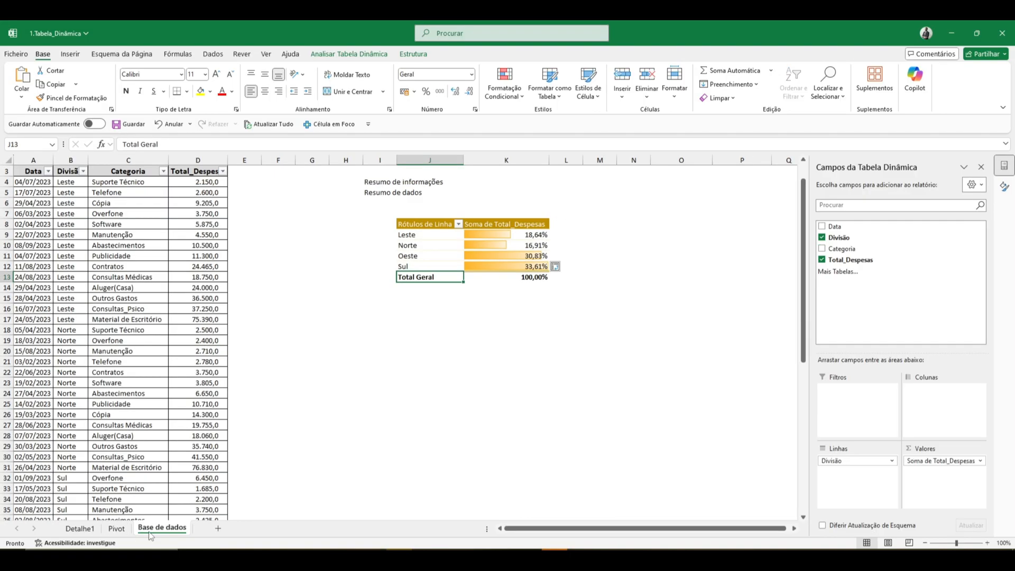
{"action": "right_click", "coordinate": [149, 532]}
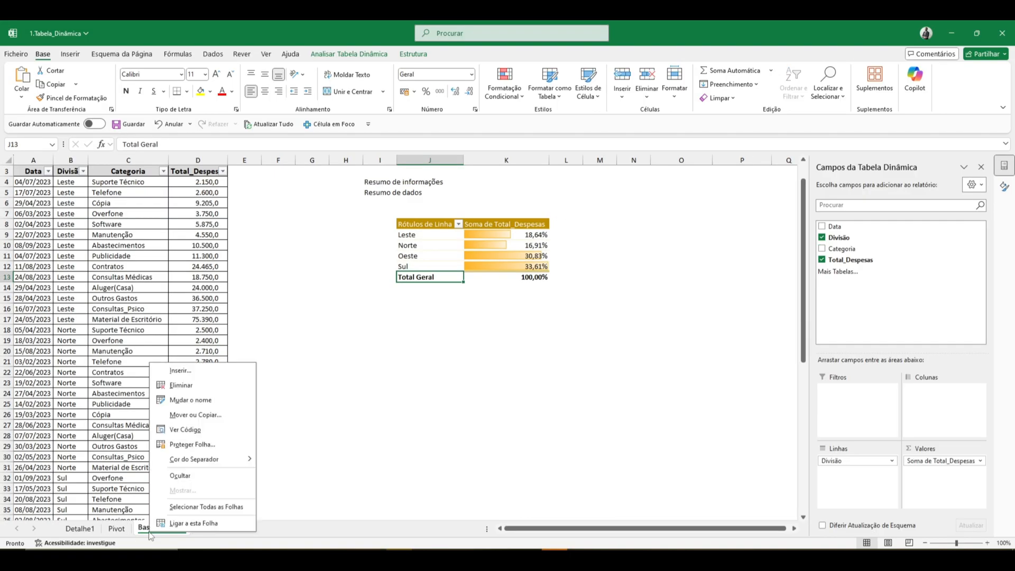
{"action": "left_click", "coordinate": [178, 390]}
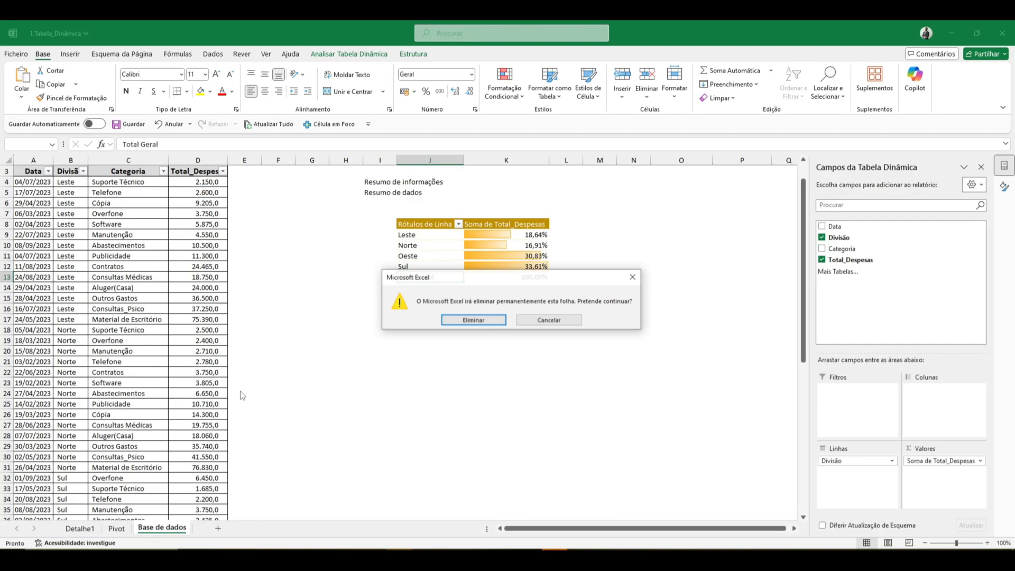
{"action": "left_click", "coordinate": [450, 324]}
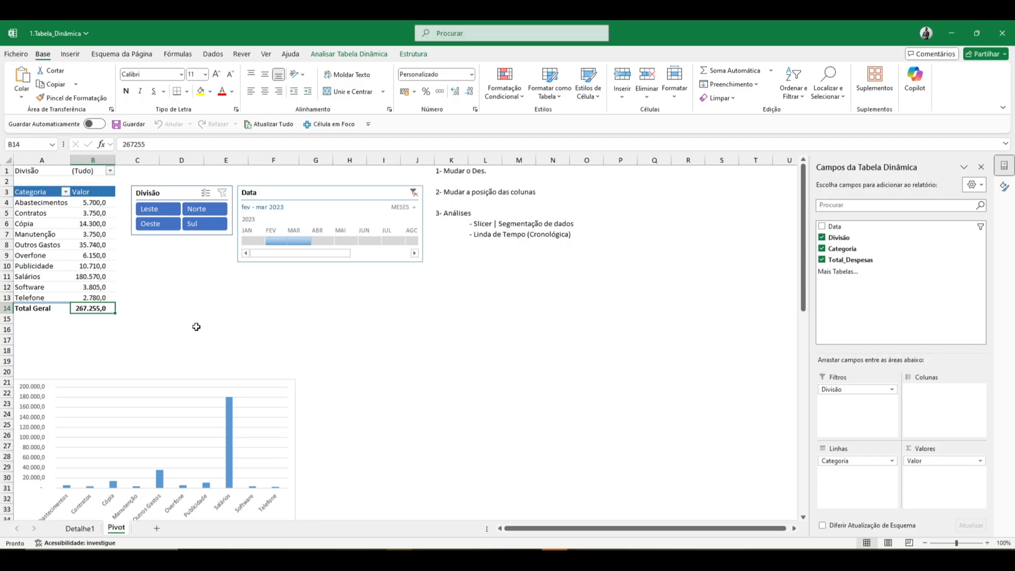
- Clear the Data timeline filter and extract the records behind the pivot table's Total Geral value into a detail sheet
{"action": "left_click", "coordinate": [413, 193]}
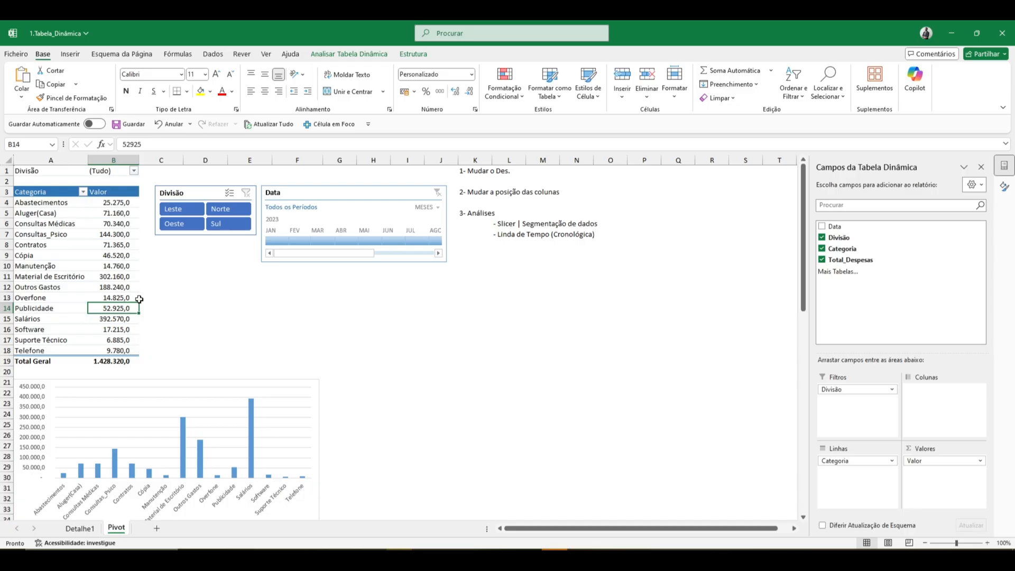
{"action": "left_click", "coordinate": [117, 363]}
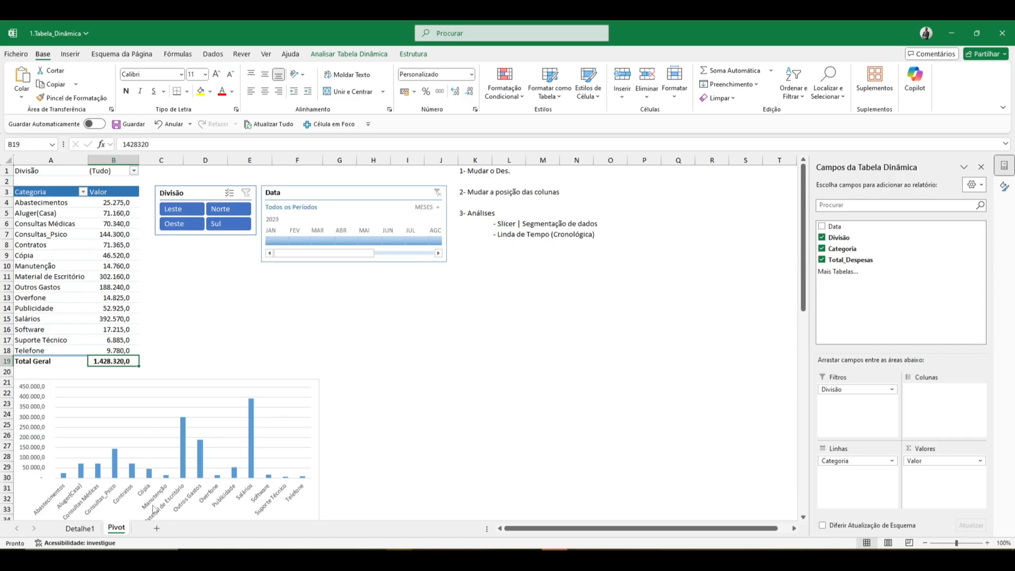
{"action": "double_click", "coordinate": [130, 363]}
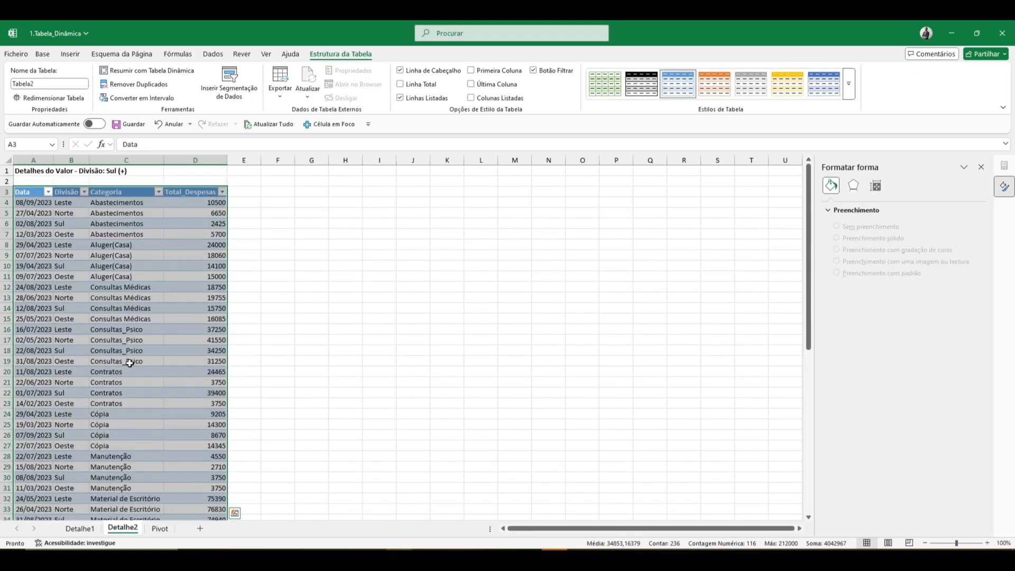
- Format only the extracted table's Total_Despesas column as numbers with thousands separators and two decimals, keeping the dates unchanged
{"action": "key", "text": "ctrl+shift+1"}
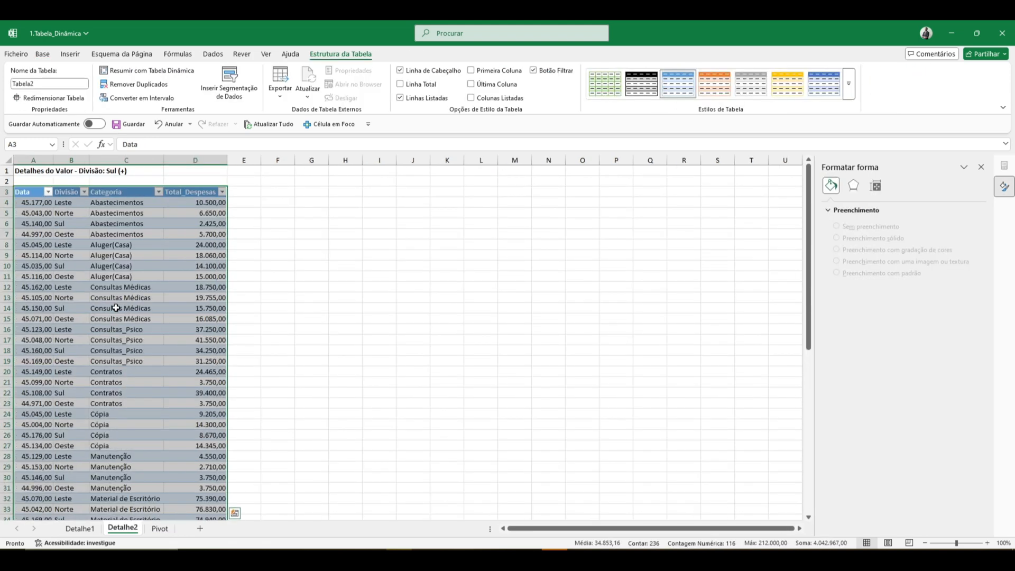
{"action": "key", "text": "ctrl+z"}
{"action": "left_click", "coordinate": [197, 192]}
{"action": "key", "text": "ctrl+shift+Down"}
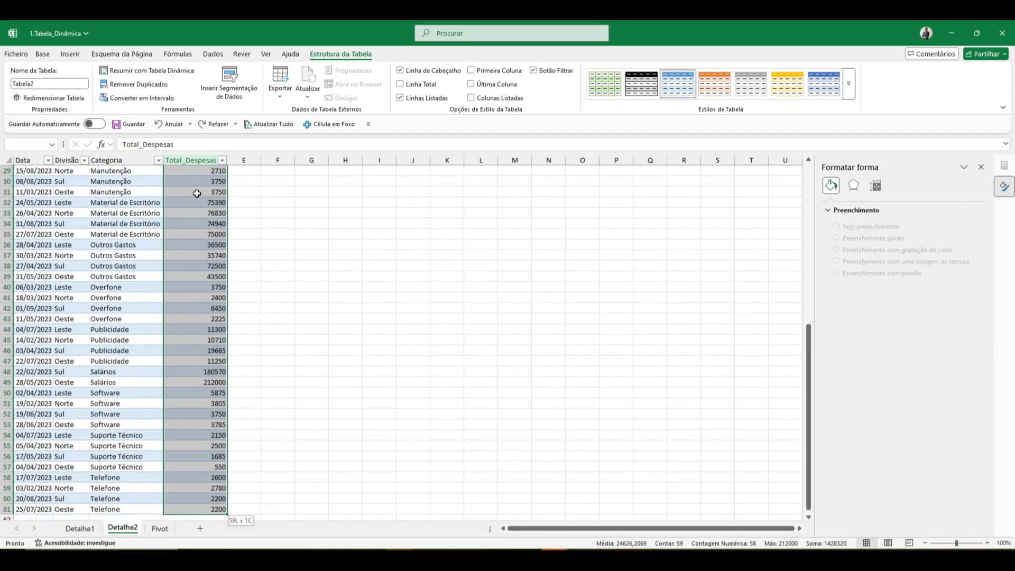
{"action": "key", "text": "ctrl+BackSpace"}
{"action": "key", "text": "ctrl+shift+1"}
- Sort the extracted table by Divisão in ascending order
{"action": "key", "text": "Down"}
{"action": "key", "text": "Down"}
{"action": "key", "text": "Left"}
{"action": "key", "text": "Left"}
{"action": "key", "text": "Up"}
{"action": "key", "text": "Up"}
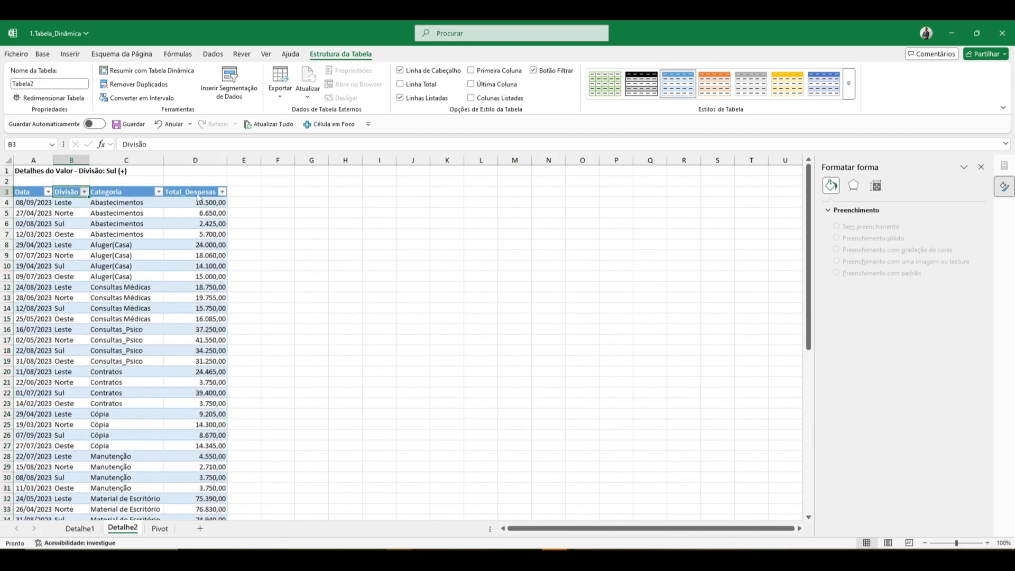
{"action": "key", "text": "alt+Down"}
{"action": "key", "text": "Return"}
- Review the sorted records of the extracted table through to its last row and back to the first
{"action": "key", "text": "Down"}
{"action": "key", "text": "Down"}
{"action": "key", "text": "Down"}
{"action": "key", "text": "Down"}
{"action": "key", "text": "Down"}
{"action": "key", "text": "Down"}
{"action": "key", "text": "Down"}
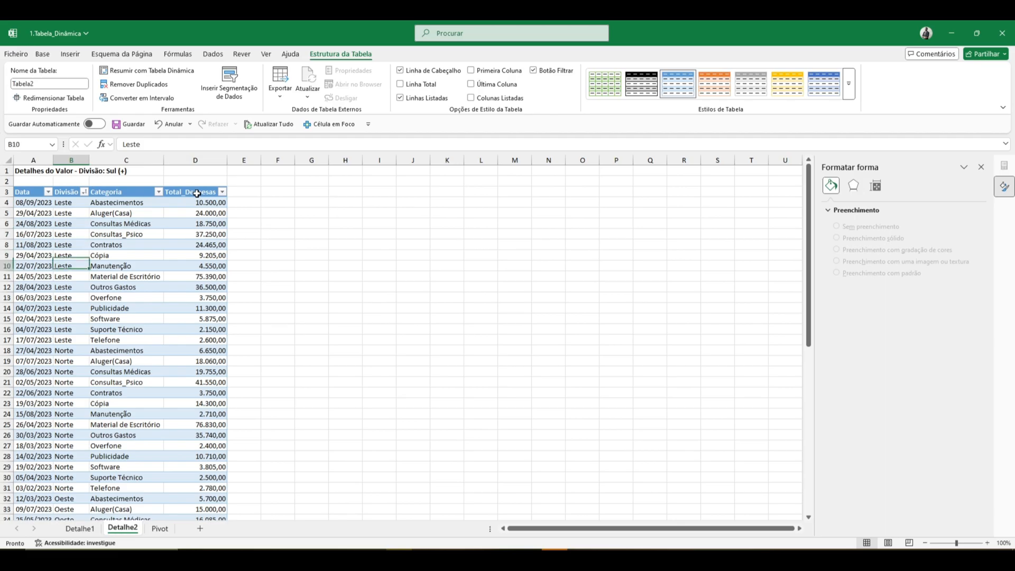
{"action": "key", "text": "Down"}
{"action": "key", "text": "Down"}
{"action": "key", "text": "Down"}
{"action": "key", "text": "Down"}
{"action": "key", "text": "Down"}
{"action": "key", "text": "Down"}
{"action": "key", "text": "Down"}
{"action": "key", "text": "Down"}
{"action": "key", "text": "Down"}
{"action": "key", "text": "Right"}
{"action": "key", "text": "Right"}
{"action": "key", "text": "Right"}
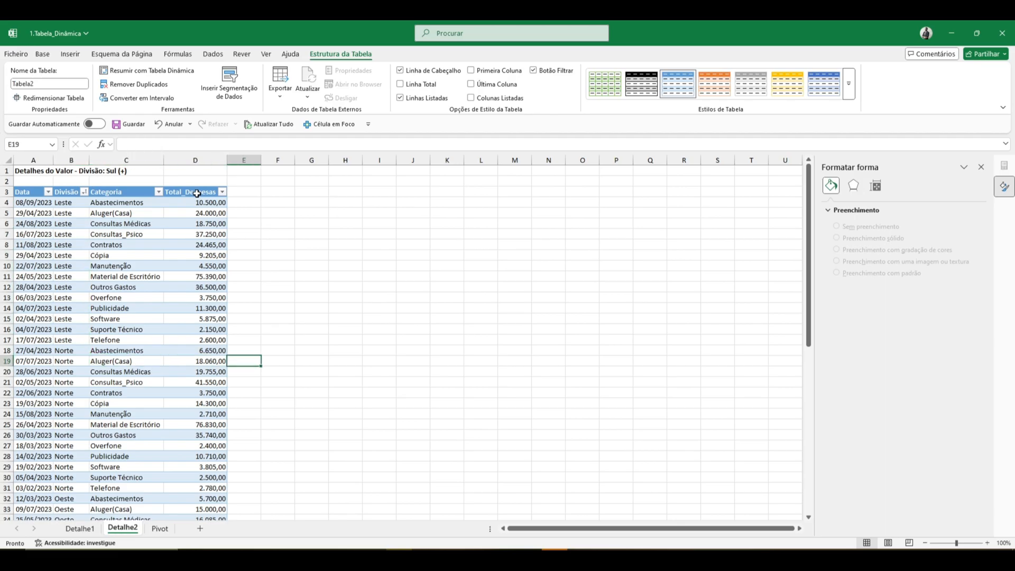
{"action": "key", "text": "Left"}
{"action": "key", "text": "Down"}
{"action": "key", "text": "Down"}
{"action": "key", "text": "Down"}
{"action": "key", "text": "ctrl+Down"}
{"action": "key", "text": "Up"}
{"action": "key", "text": "Up"}
{"action": "key", "text": "Up"}
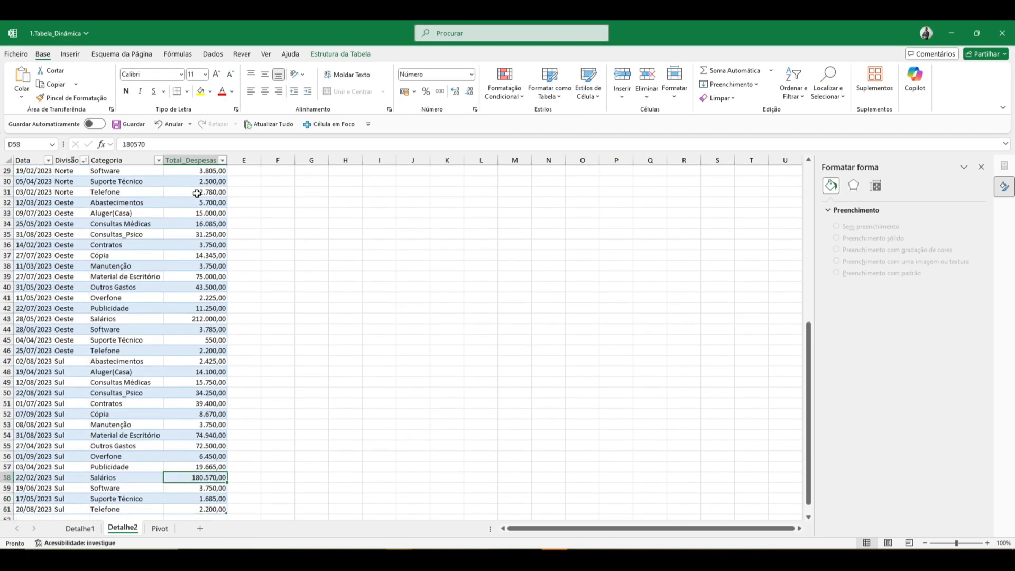
{"action": "key", "text": "Up"}
{"action": "key", "text": "Up"}
{"action": "key", "text": "Up"}
{"action": "key", "text": "Up"}
{"action": "key", "text": "Up"}
{"action": "key", "text": "Up"}
{"action": "key", "text": "Up"}
{"action": "key", "text": "Up"}
{"action": "key", "text": "Up"}
{"action": "key", "text": "Up"}
{"action": "key", "text": "Up"}
{"action": "key", "text": "Up"}
{"action": "key", "text": "Up"}
{"action": "key", "text": "Up"}
{"action": "key", "text": "Up"}
{"action": "key", "text": "Up"}
{"action": "key", "text": "Up"}
{"action": "key", "text": "Up"}
{"action": "key", "text": "Up"}
{"action": "key", "text": "Up"}
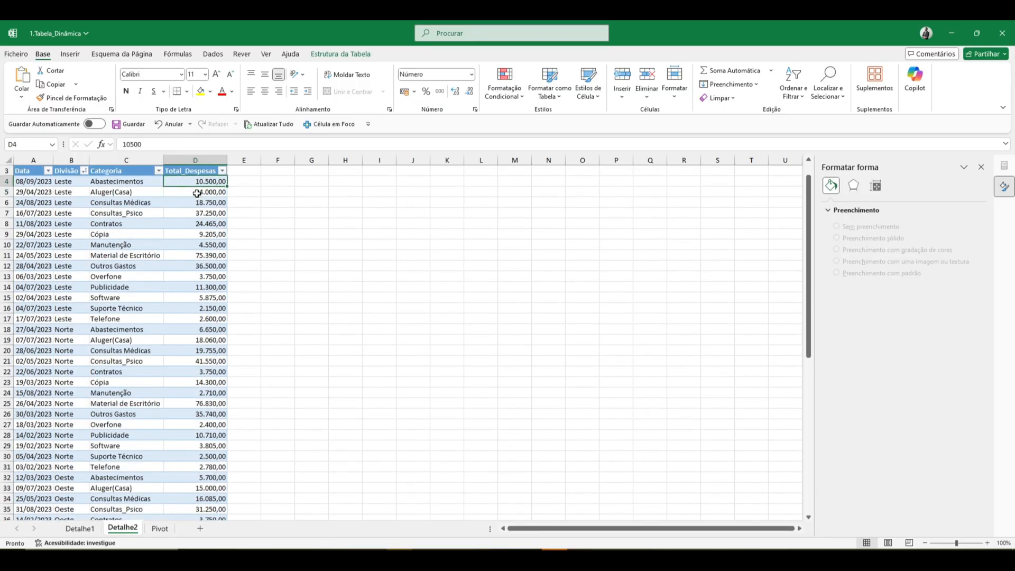
- Check the Data, Divisão, Categoria and Total_Despesas headings of the extracted table and return to the Pivot sheet
{"action": "key", "text": "Up"}
{"action": "key", "text": "Up"}
{"action": "key", "text": "Up"}
{"action": "key", "text": "Down"}
{"action": "key", "text": "Down"}
{"action": "key", "text": "Left"}
{"action": "key", "text": "Left"}
{"action": "key", "text": "Left"}
{"action": "key", "text": "Right"}
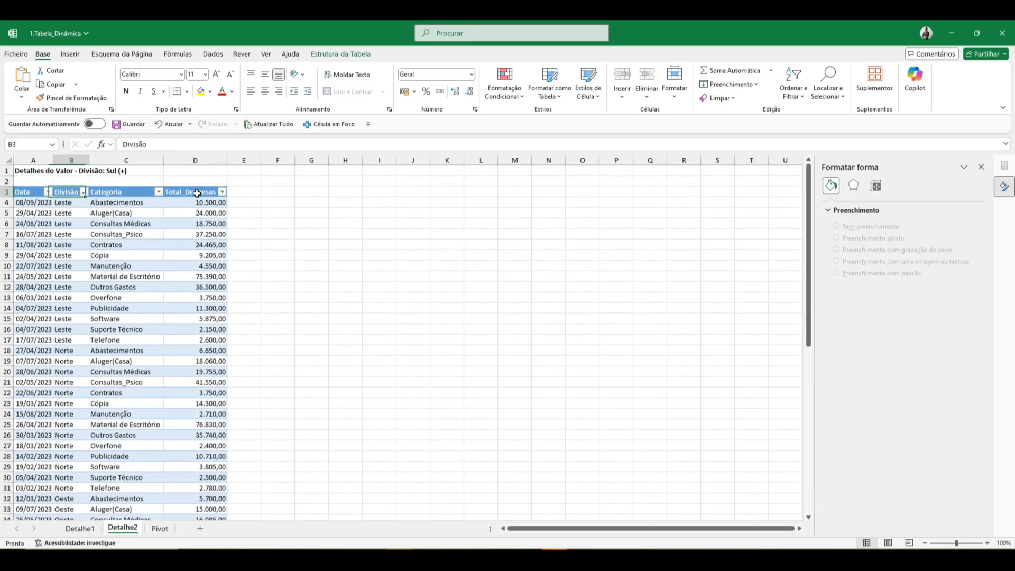
{"action": "key", "text": "Left"}
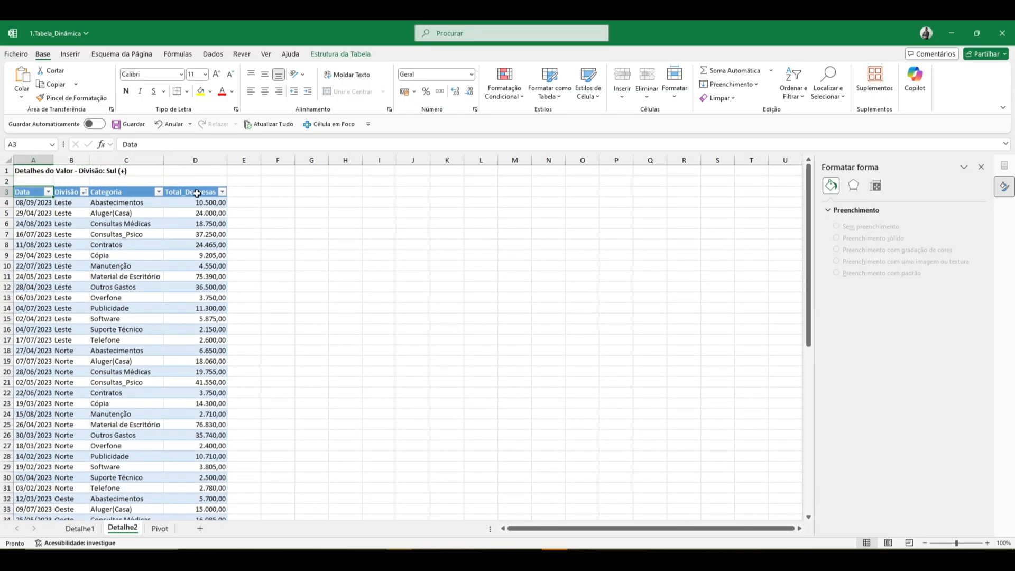
{"action": "key", "text": "Right"}
{"action": "key", "text": "Right"}
{"action": "key", "text": "Left"}
{"action": "key", "text": "Left"}
{"action": "key", "text": "Right"}
{"action": "key", "text": "Right"}
{"action": "key", "text": "Right"}
{"action": "key", "text": "Left"}
{"action": "key", "text": "Left"}
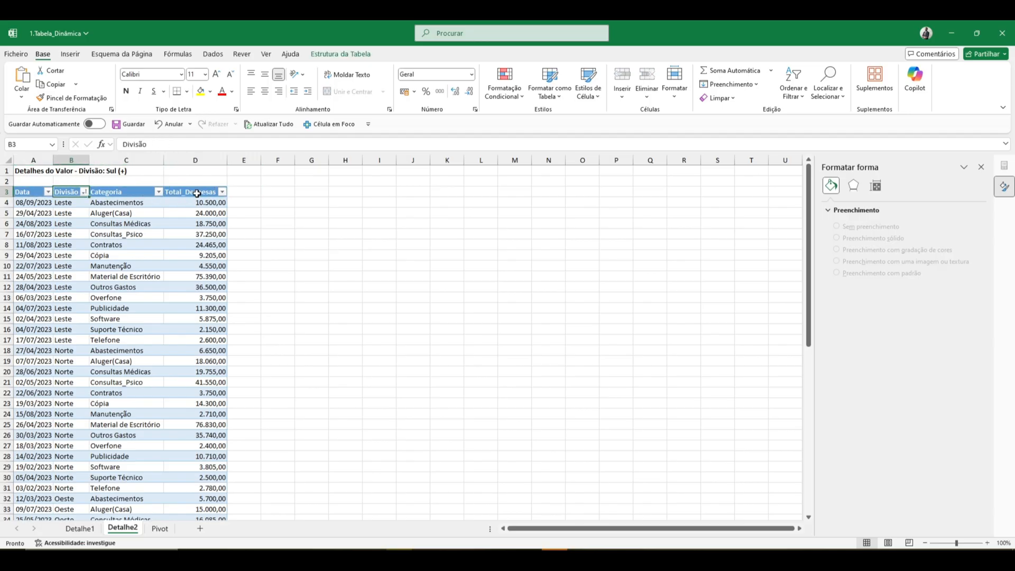
{"action": "key", "text": "Left"}
{"action": "key", "text": "Right"}
{"action": "key", "text": "Right"}
{"action": "key", "text": "Right"}
{"action": "key", "text": "Right"}
{"action": "key", "text": "Left"}
{"action": "key", "text": "Down"}
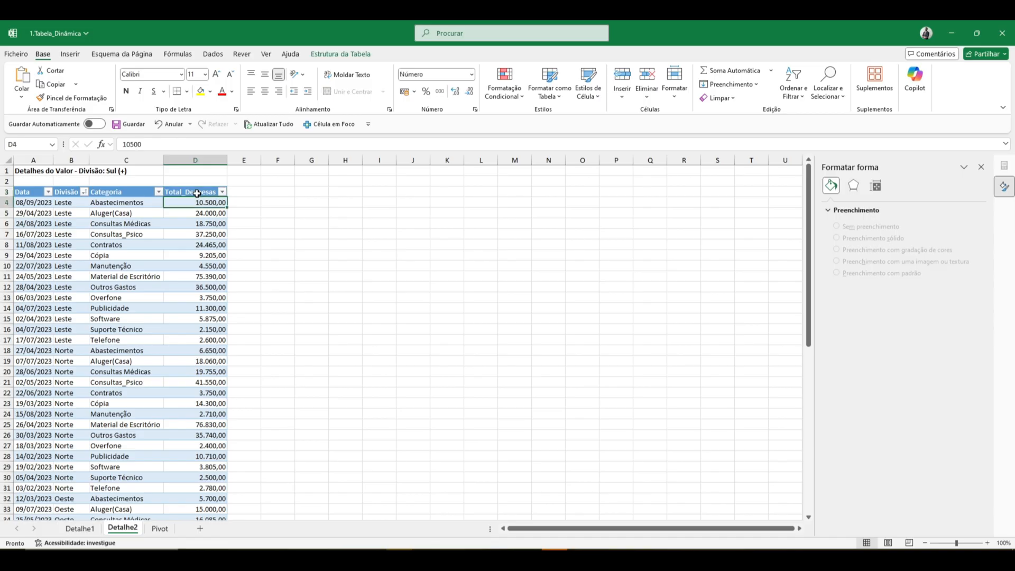
{"action": "key", "text": "Up"}
{"action": "key", "text": "Down"}
{"action": "key", "text": "ctrl+Page_Down"}
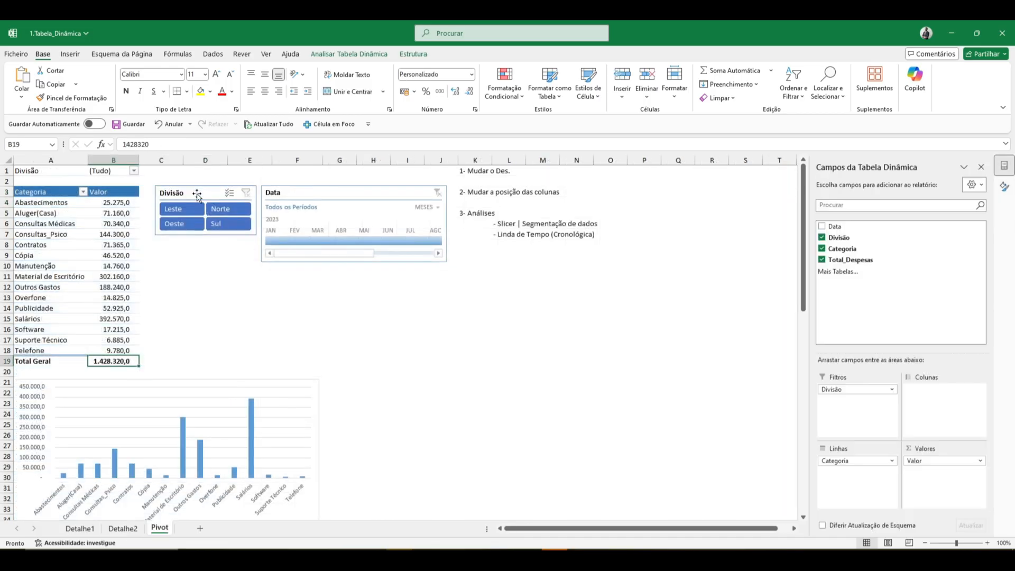
- Copy the pivot chart into a new worksheet and place it against the sheet's left edge around row 6
{"action": "left_click", "coordinate": [297, 305]}
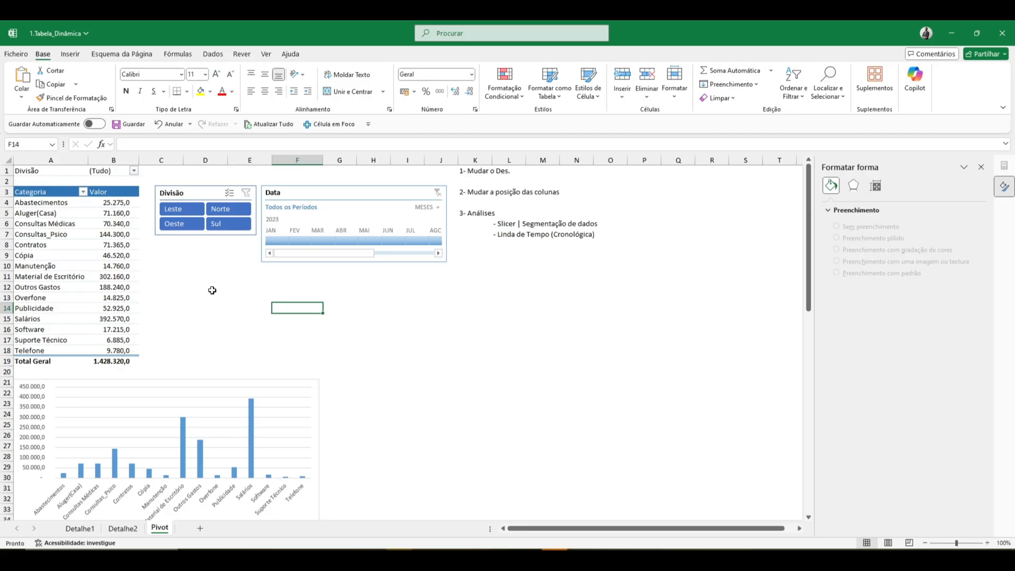
{"action": "left_click", "coordinate": [223, 381]}
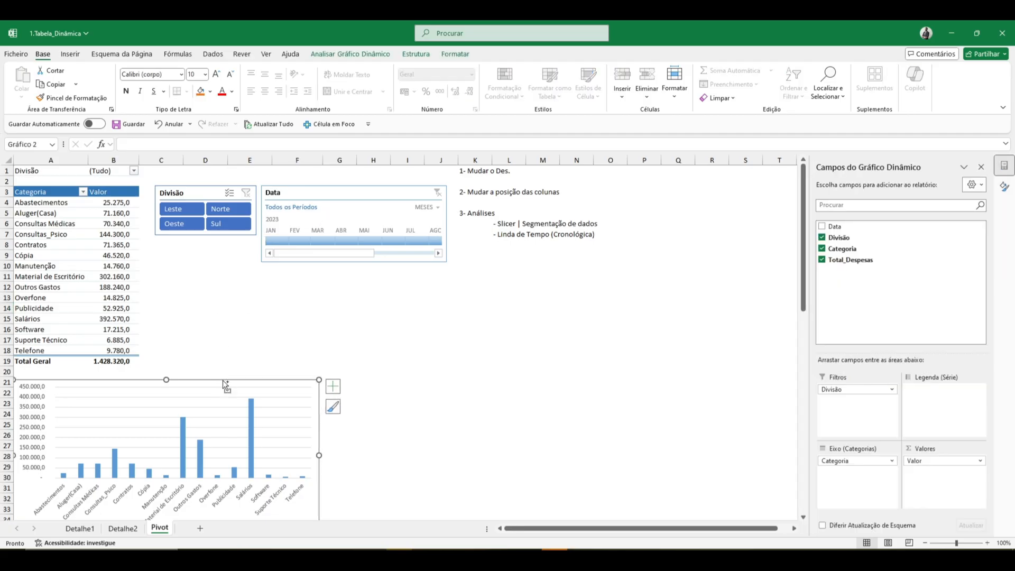
{"action": "key", "text": "ctrl+c"}
{"action": "left_click", "coordinate": [199, 528]}
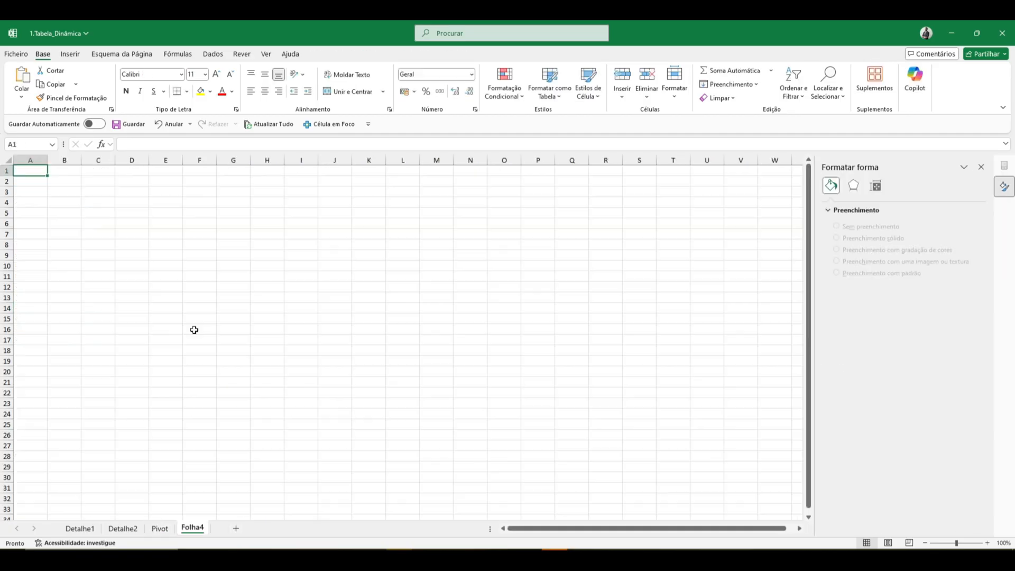
{"action": "left_click", "coordinate": [82, 237]}
{"action": "key", "text": "ctrl+v"}
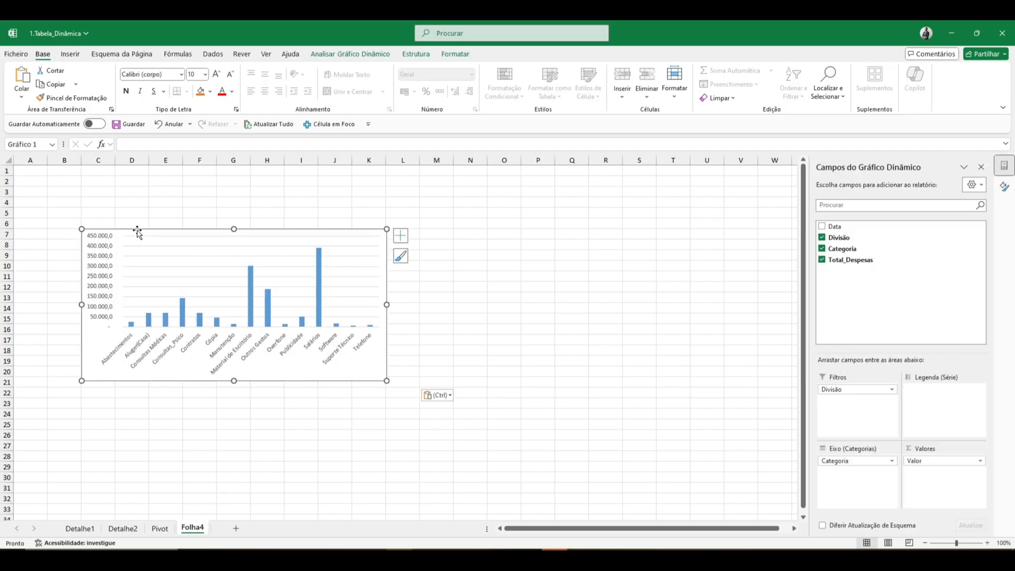
{"action": "left_click_drag", "start_coordinate": [136, 231], "coordinate": [44, 226]}
- Move the Divisão slicer from the Pivot sheet to beside the chart on Folha4 and filter by Leste and finally Norte
{"action": "left_click", "coordinate": [158, 528]}
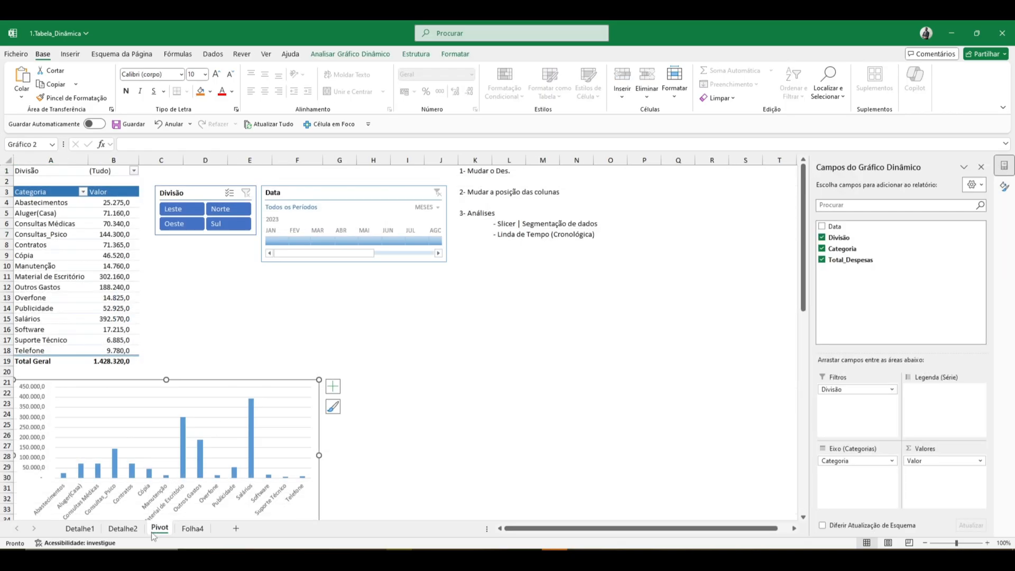
{"action": "left_click", "coordinate": [199, 191]}
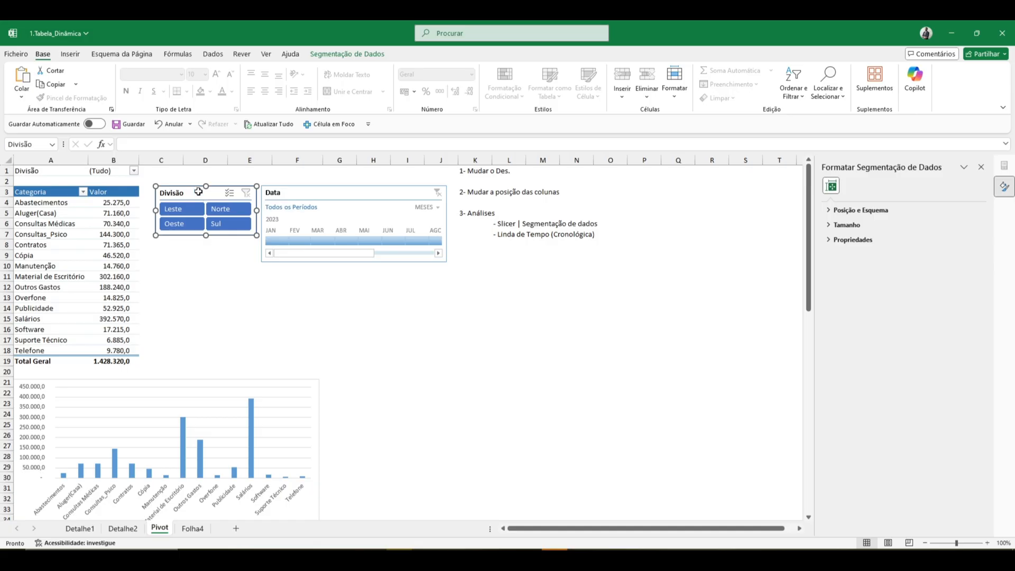
{"action": "key", "text": "ctrl+x"}
{"action": "left_click", "coordinate": [192, 528]}
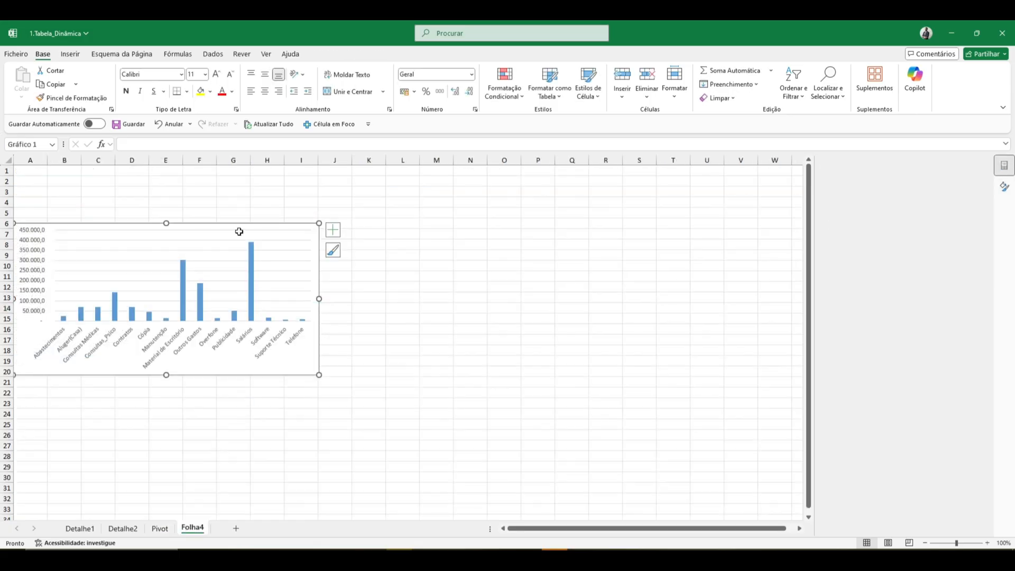
{"action": "left_click", "coordinate": [385, 220]}
{"action": "key", "text": "ctrl+v"}
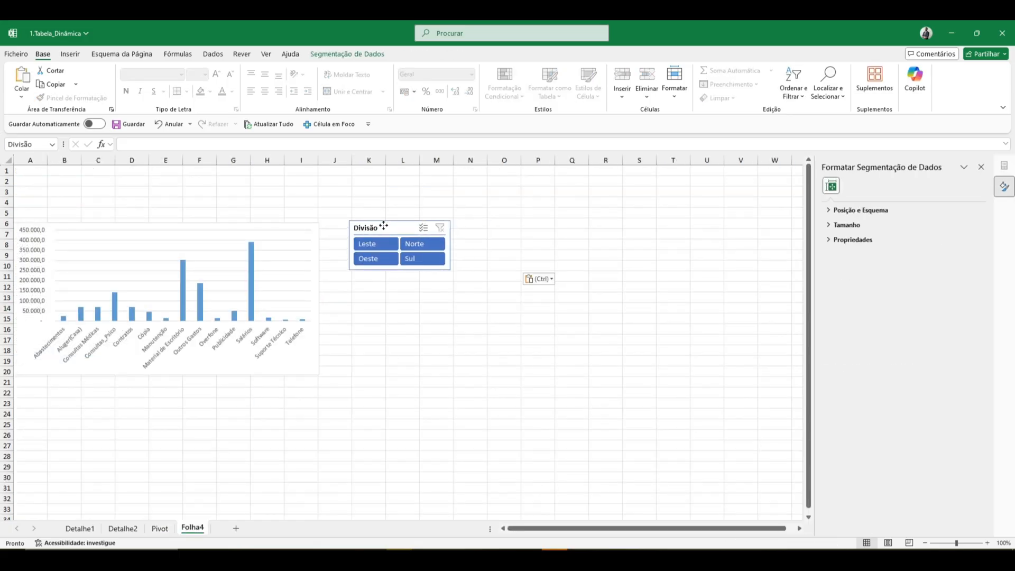
{"action": "left_click", "coordinate": [372, 244]}
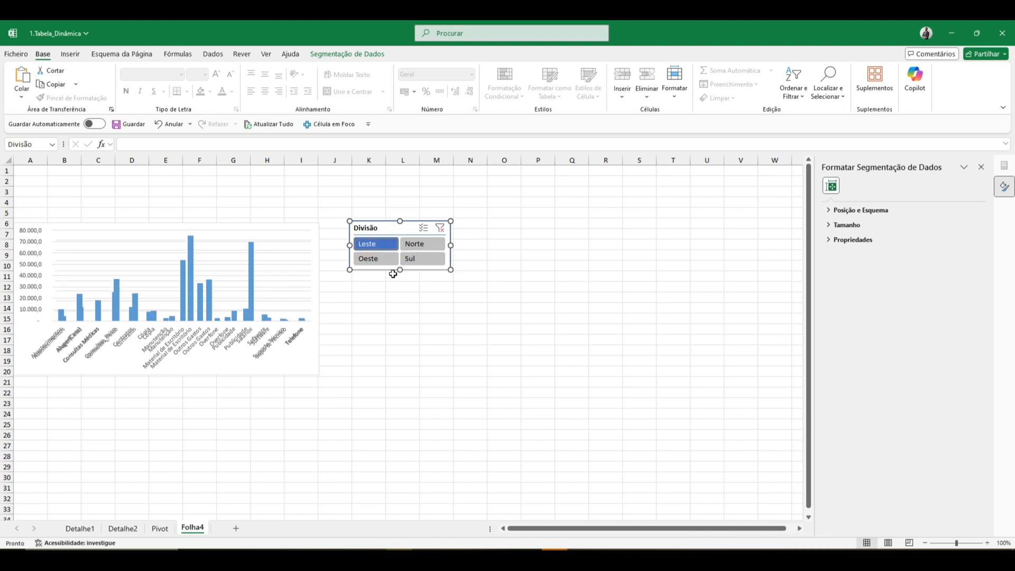
{"action": "left_click", "coordinate": [417, 244]}
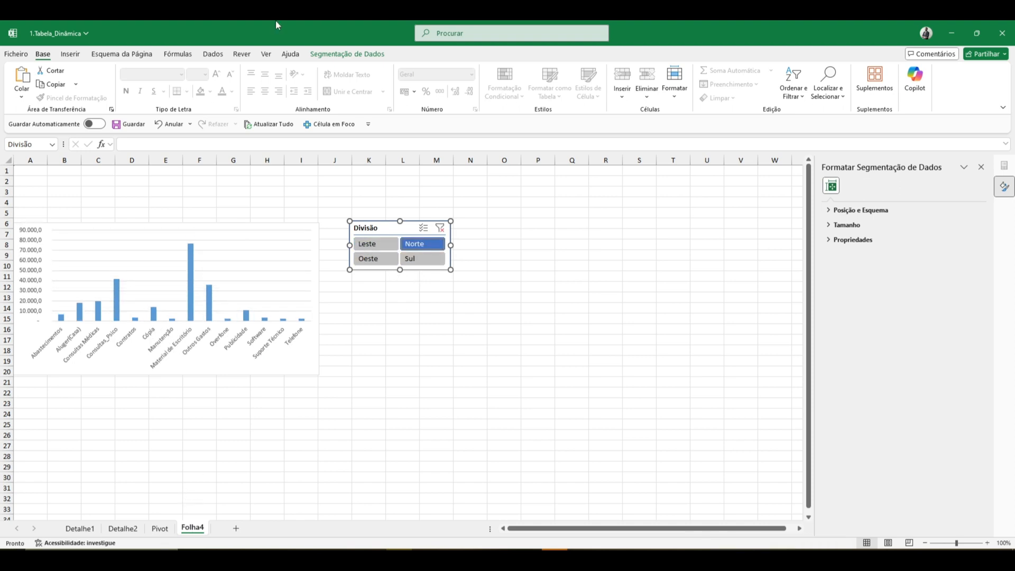
- Hide the gridlines on the Folha4 sheet
{"action": "left_click", "coordinate": [266, 54]}
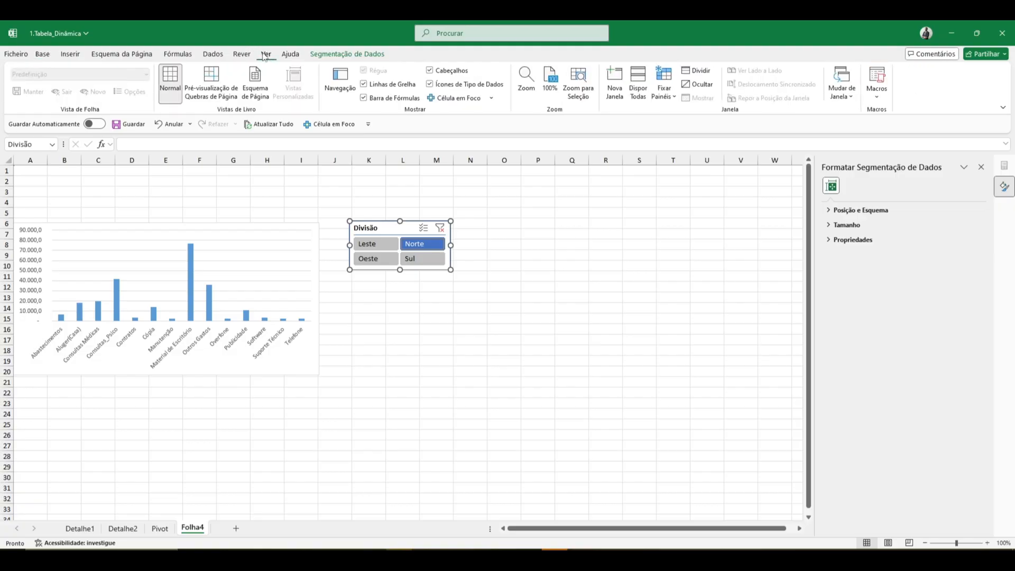
{"action": "left_click", "coordinate": [381, 87]}
{"action": "left_click", "coordinate": [83, 196]}
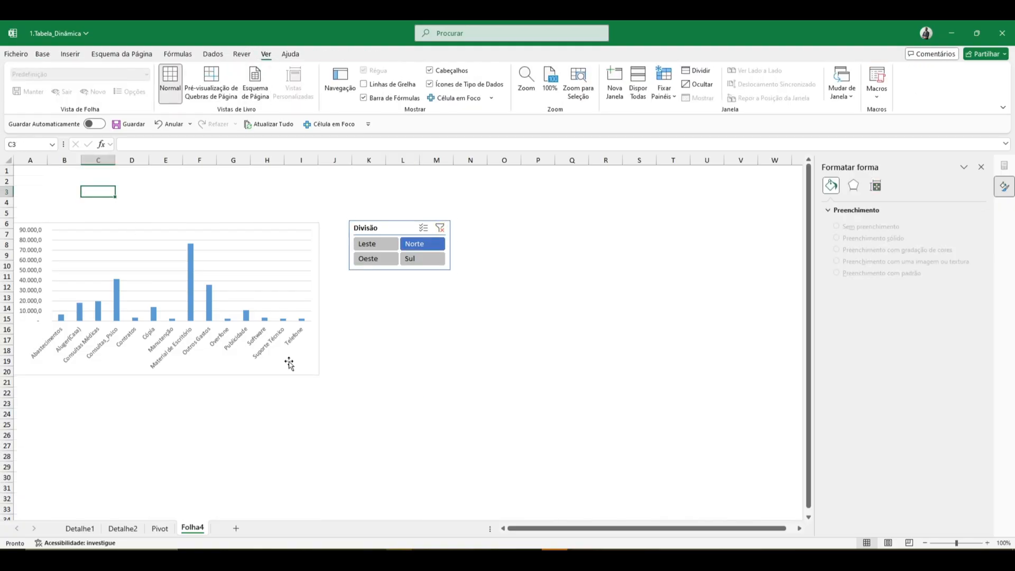
- Check the Detalhe2 sheet and the filtered pivot table and chart on the Pivot sheet
{"action": "left_click", "coordinate": [127, 528]}
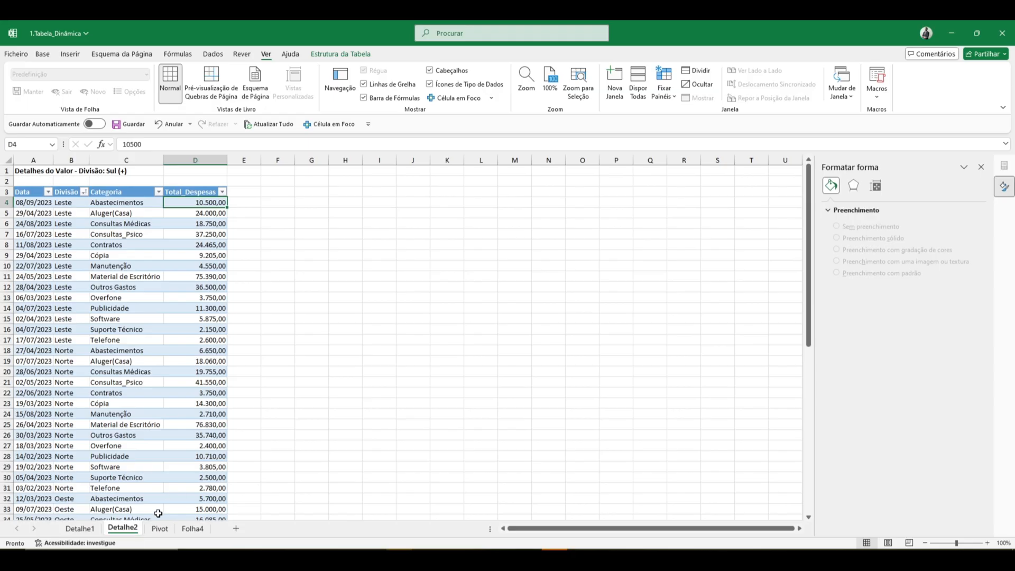
{"action": "left_click", "coordinate": [160, 529]}
{"action": "left_click", "coordinate": [271, 328]}
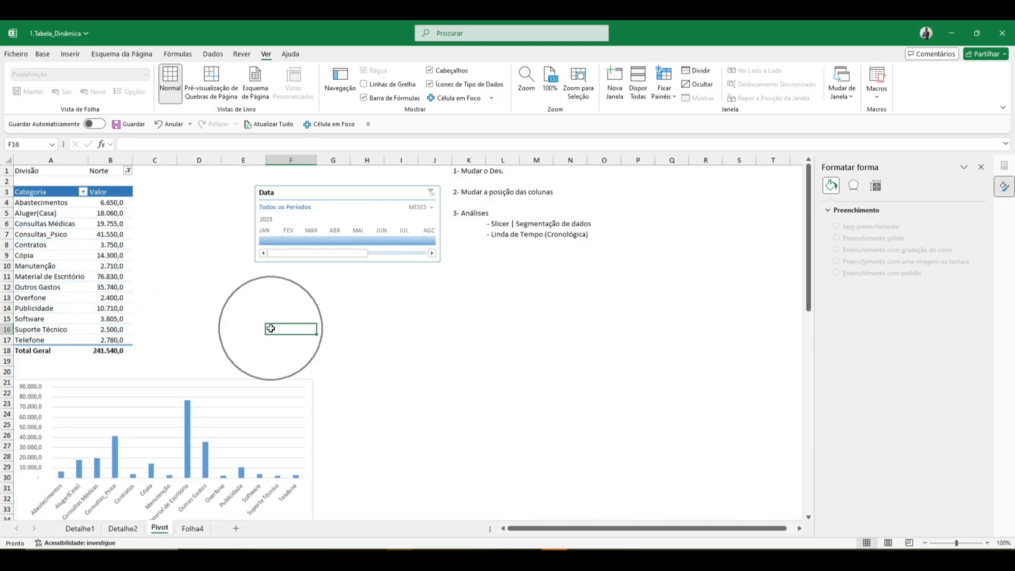
{"action": "left_click", "coordinate": [498, 328]}
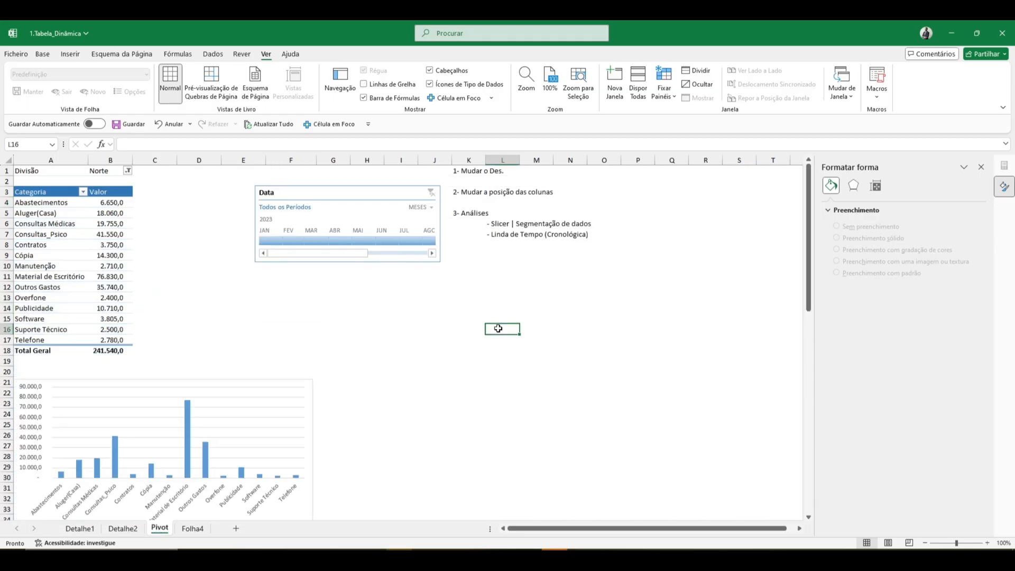